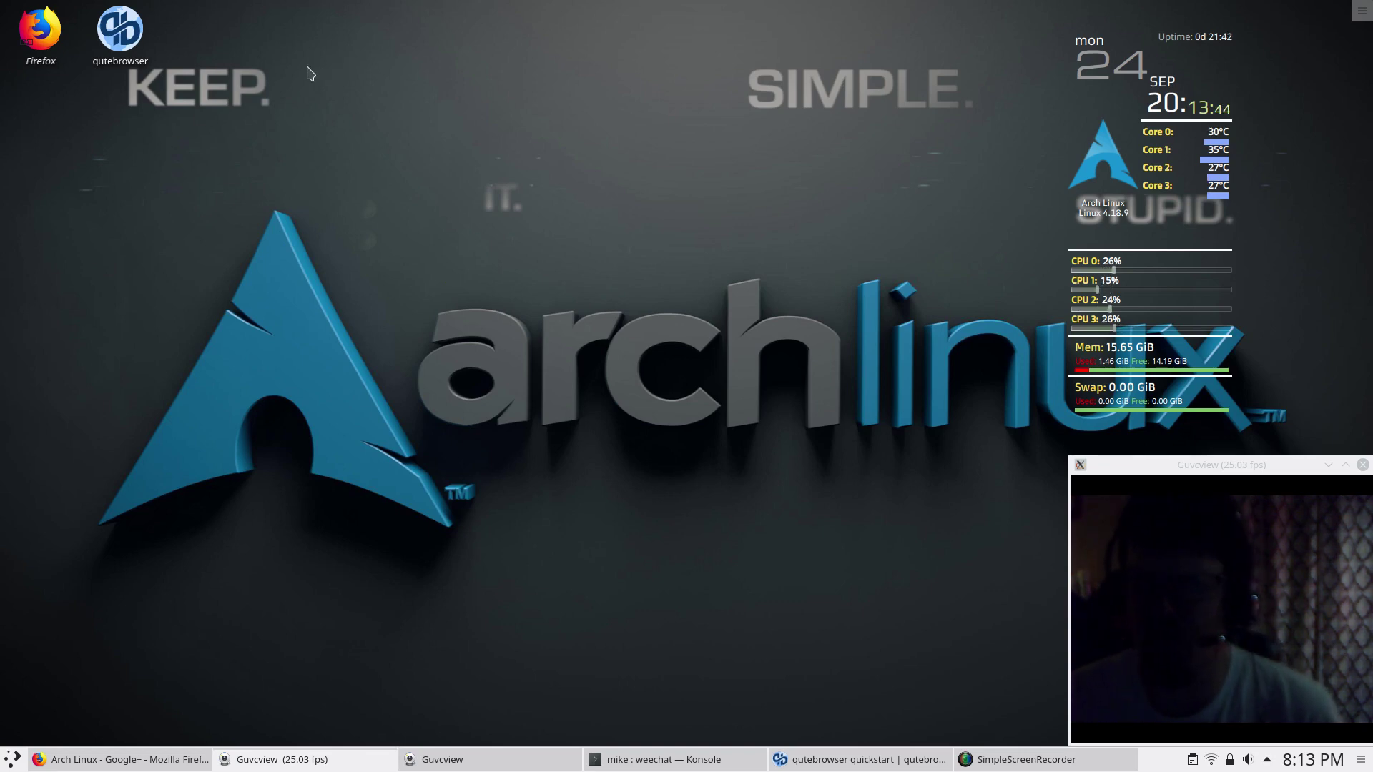
- Browse the application launcher's Settings category, then close the launcher
drag(73, 114, 685, 351)
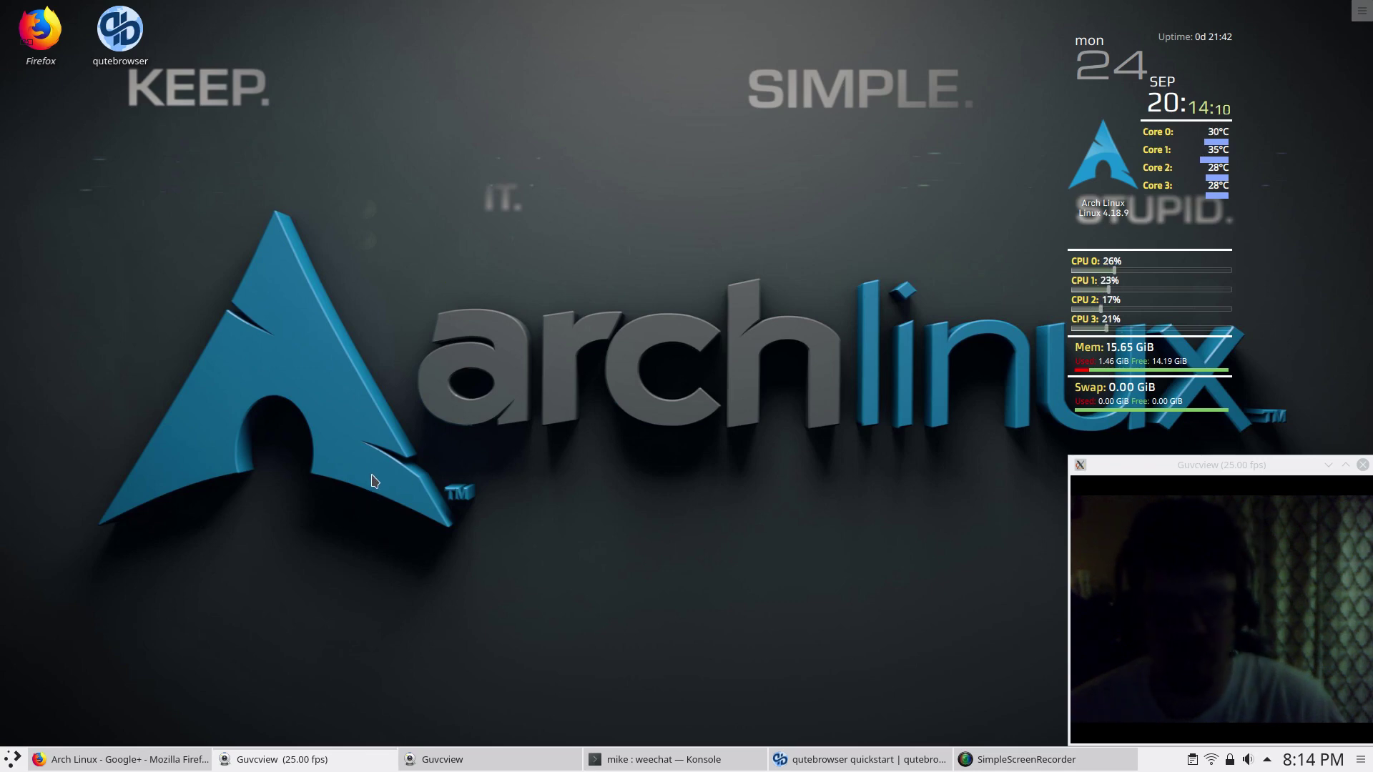
click(12, 762)
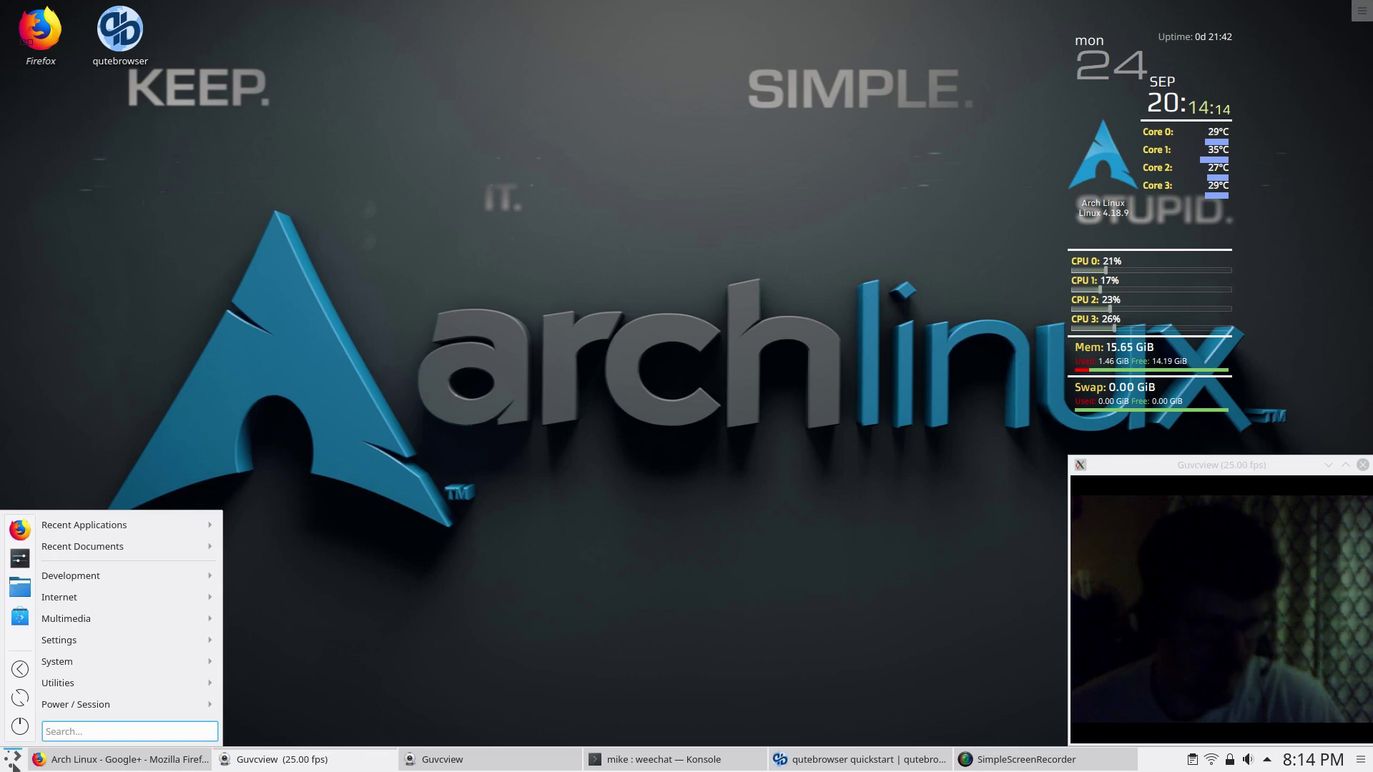
mouse_move(107, 638)
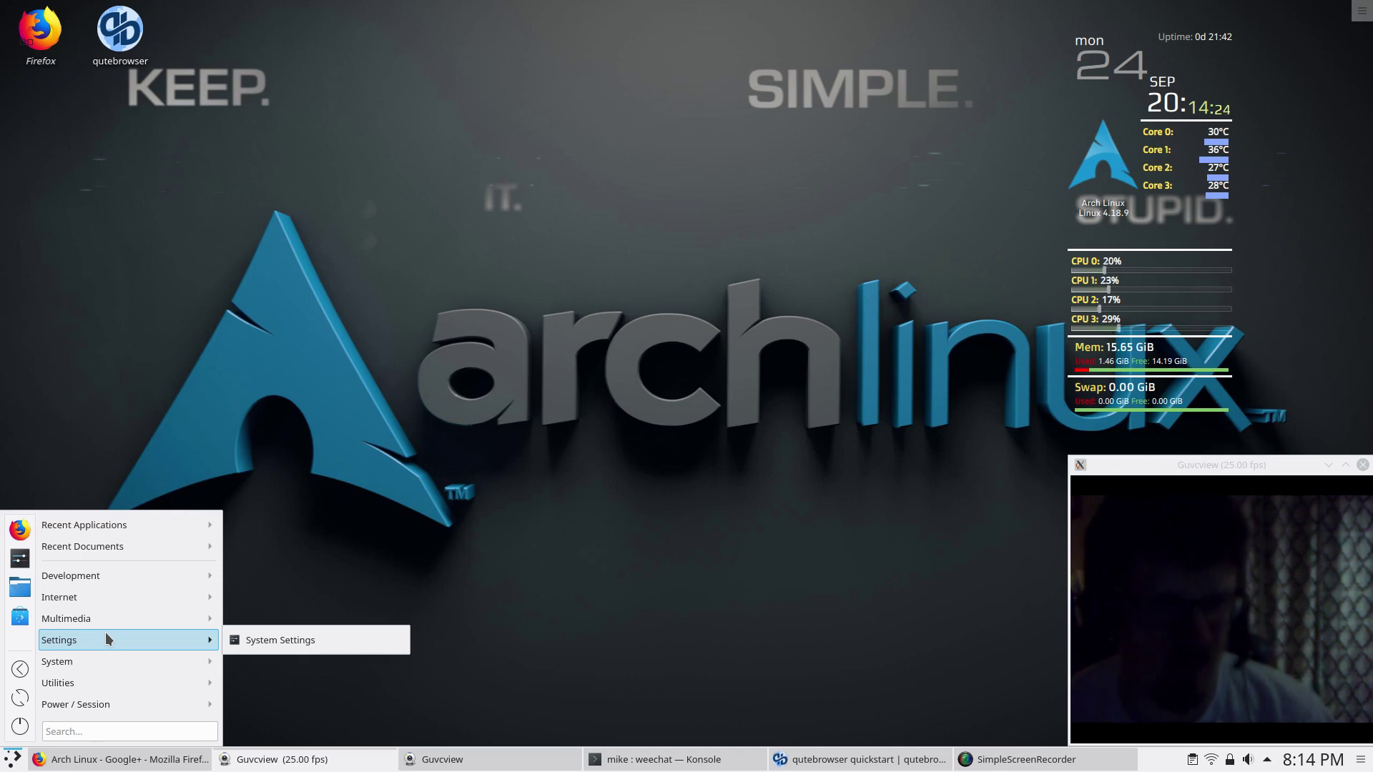
key(Escape)
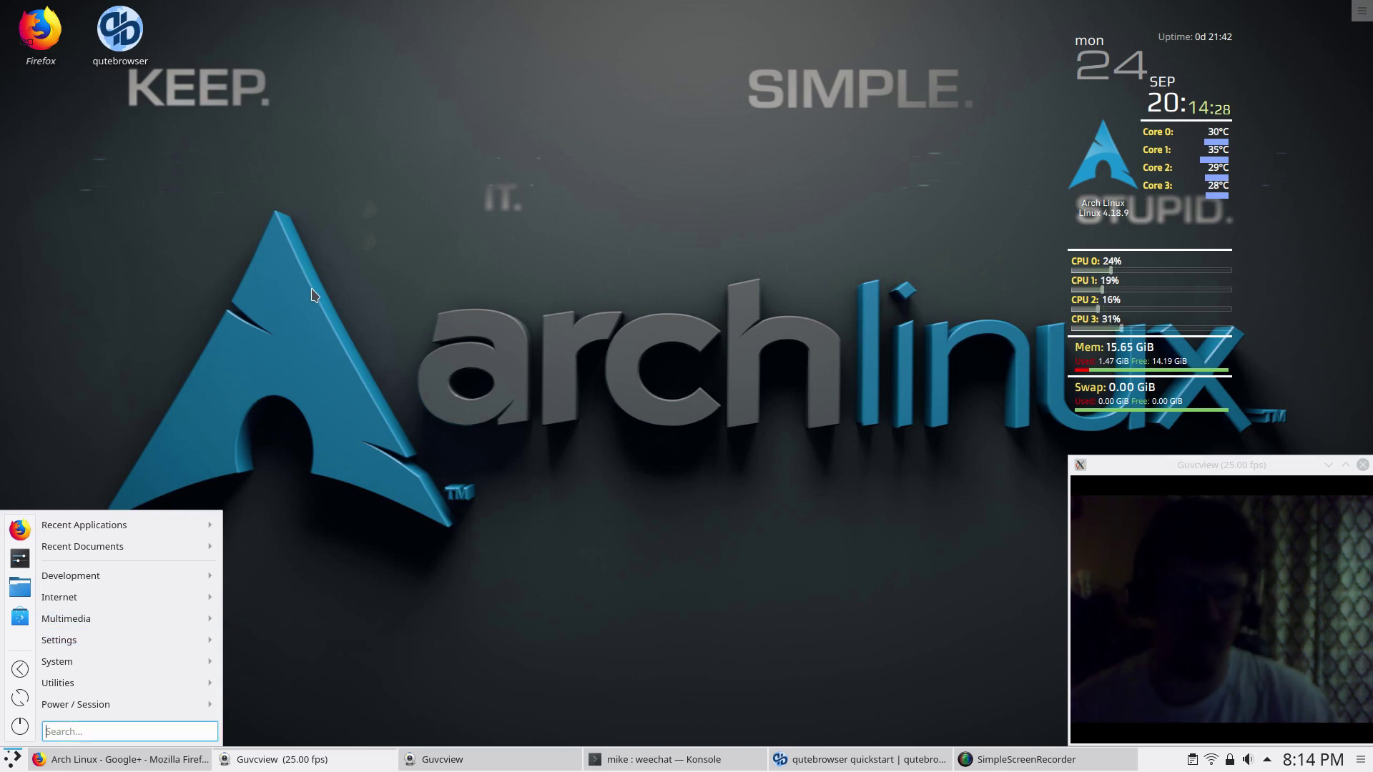
click(322, 280)
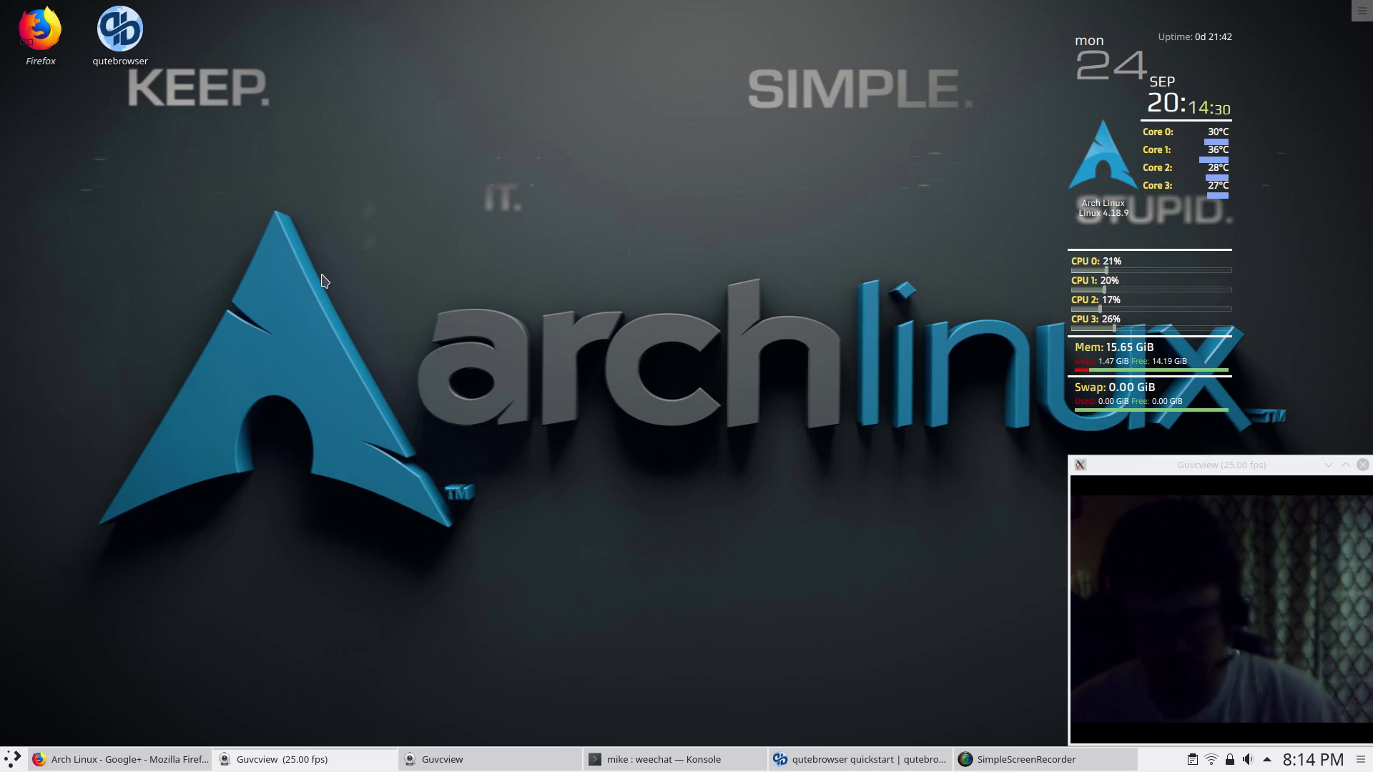
- Look through the launcher categories, then search 'sett' and start System Settings
click(14, 759)
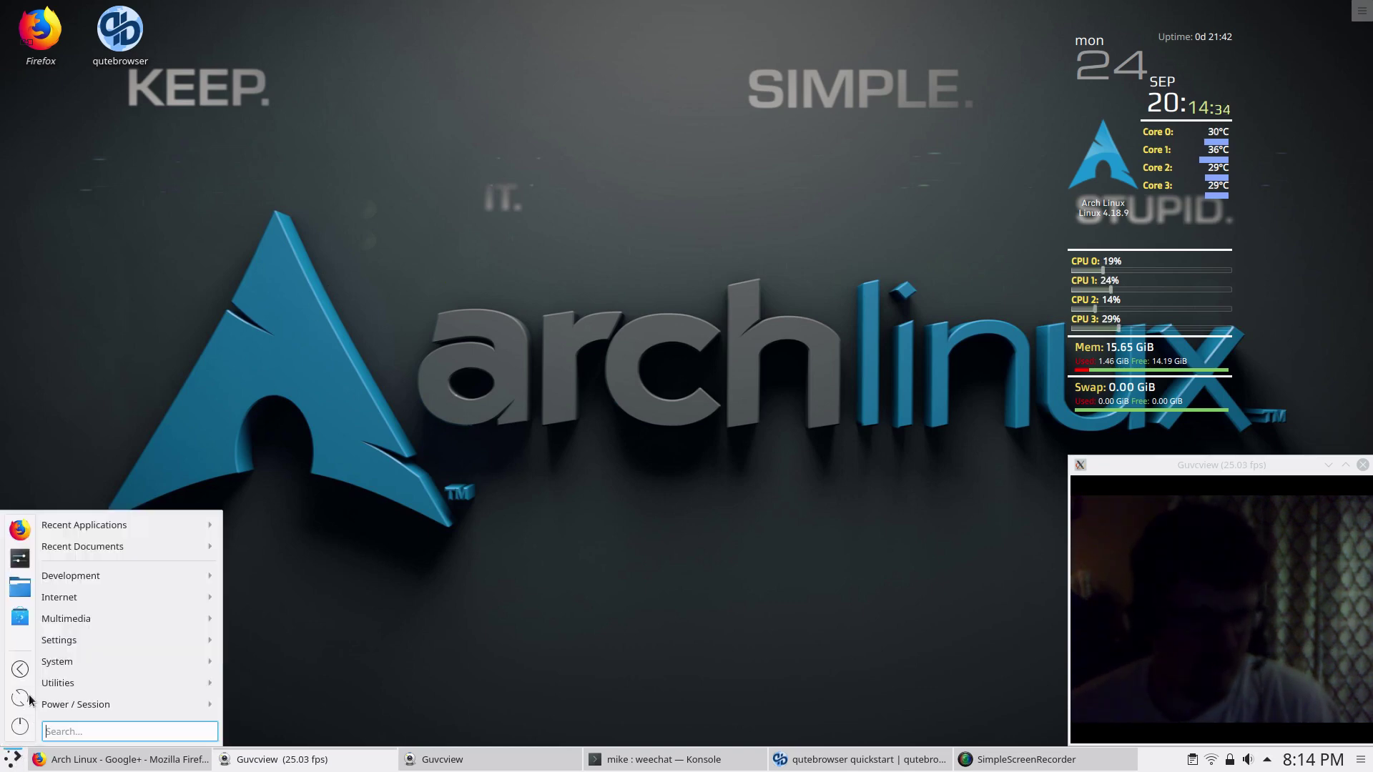
mouse_move(110, 671)
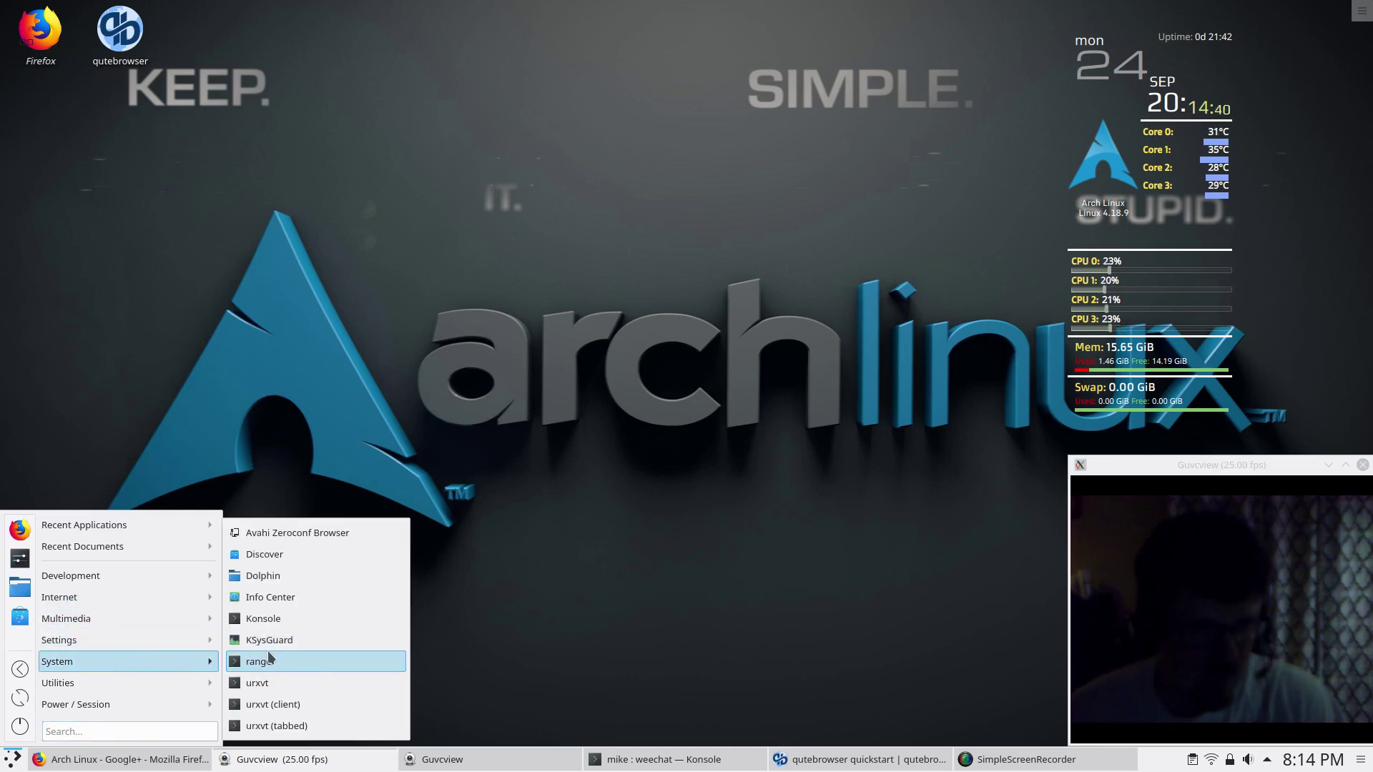
mouse_move(145, 709)
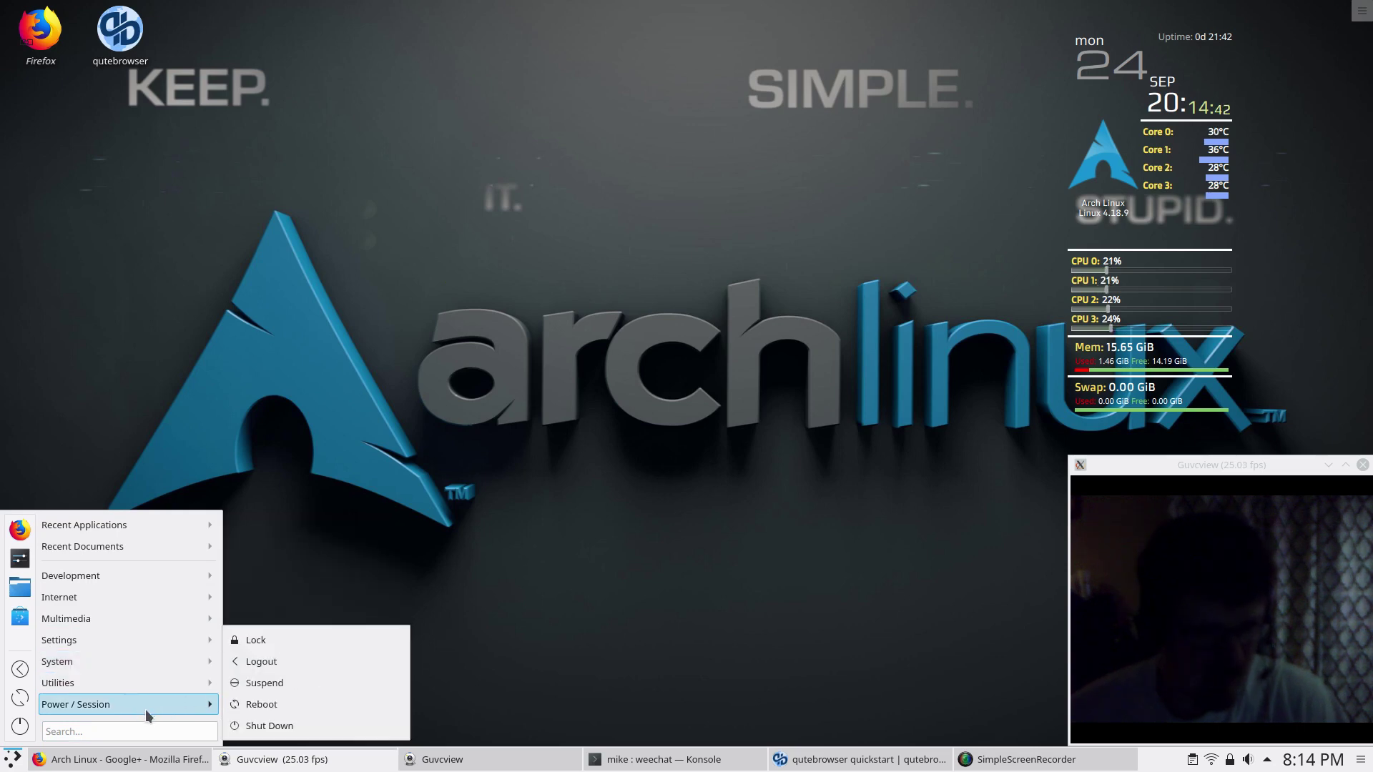
mouse_move(149, 626)
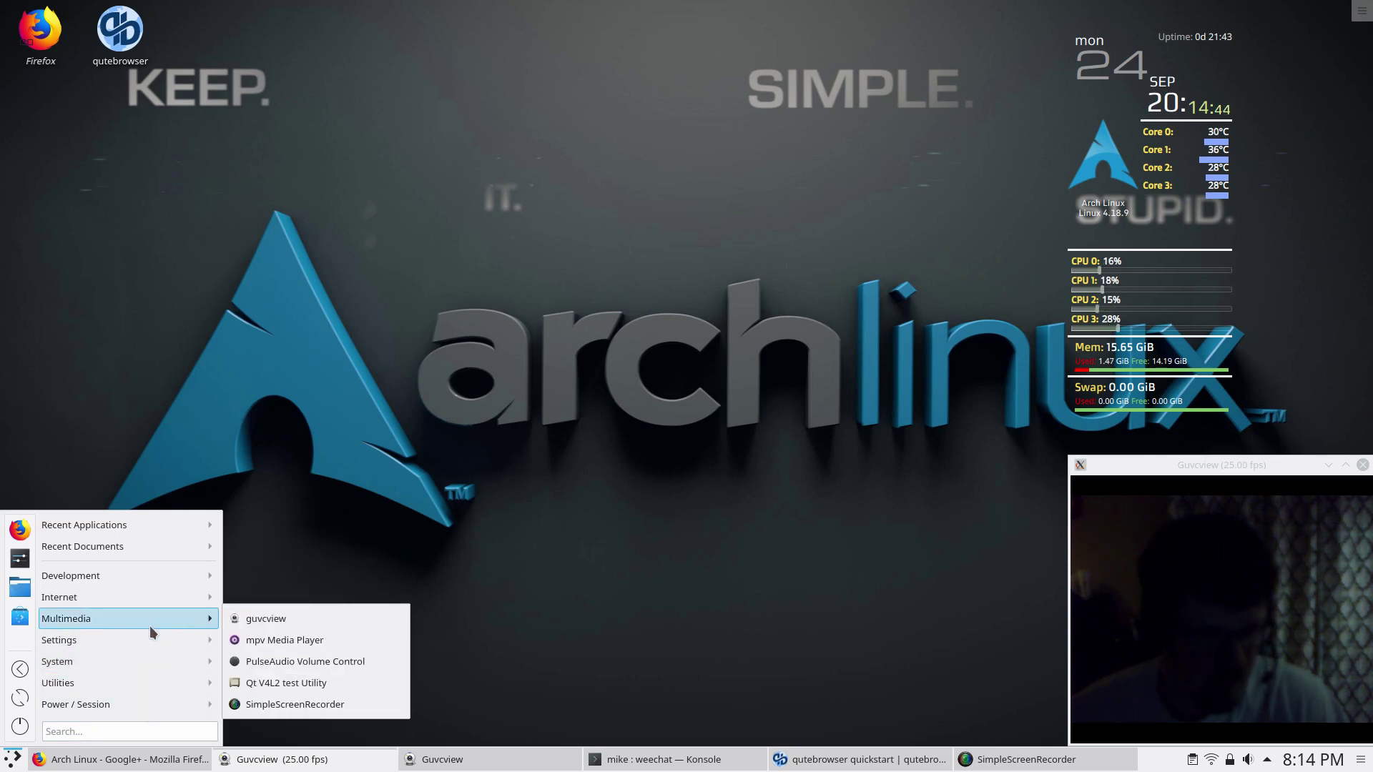
mouse_move(157, 602)
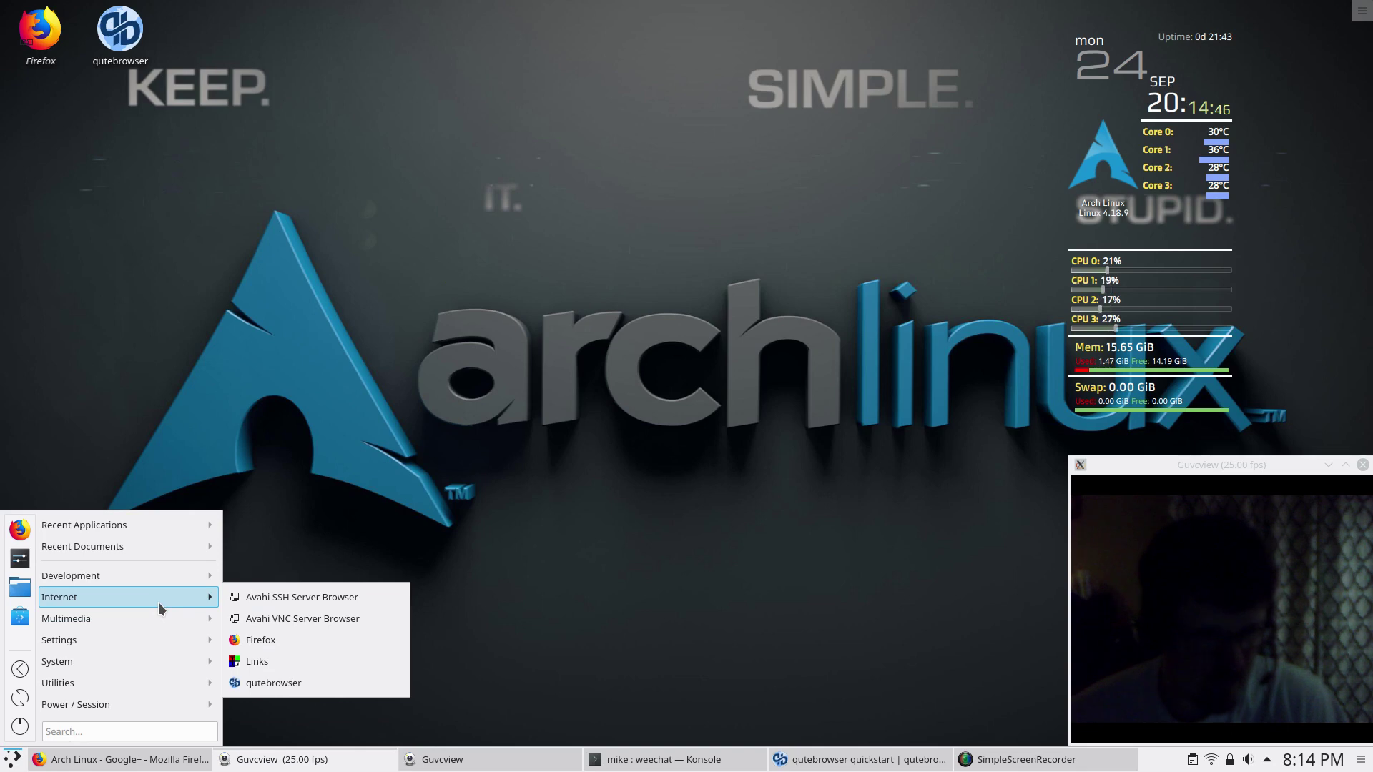
mouse_move(159, 576)
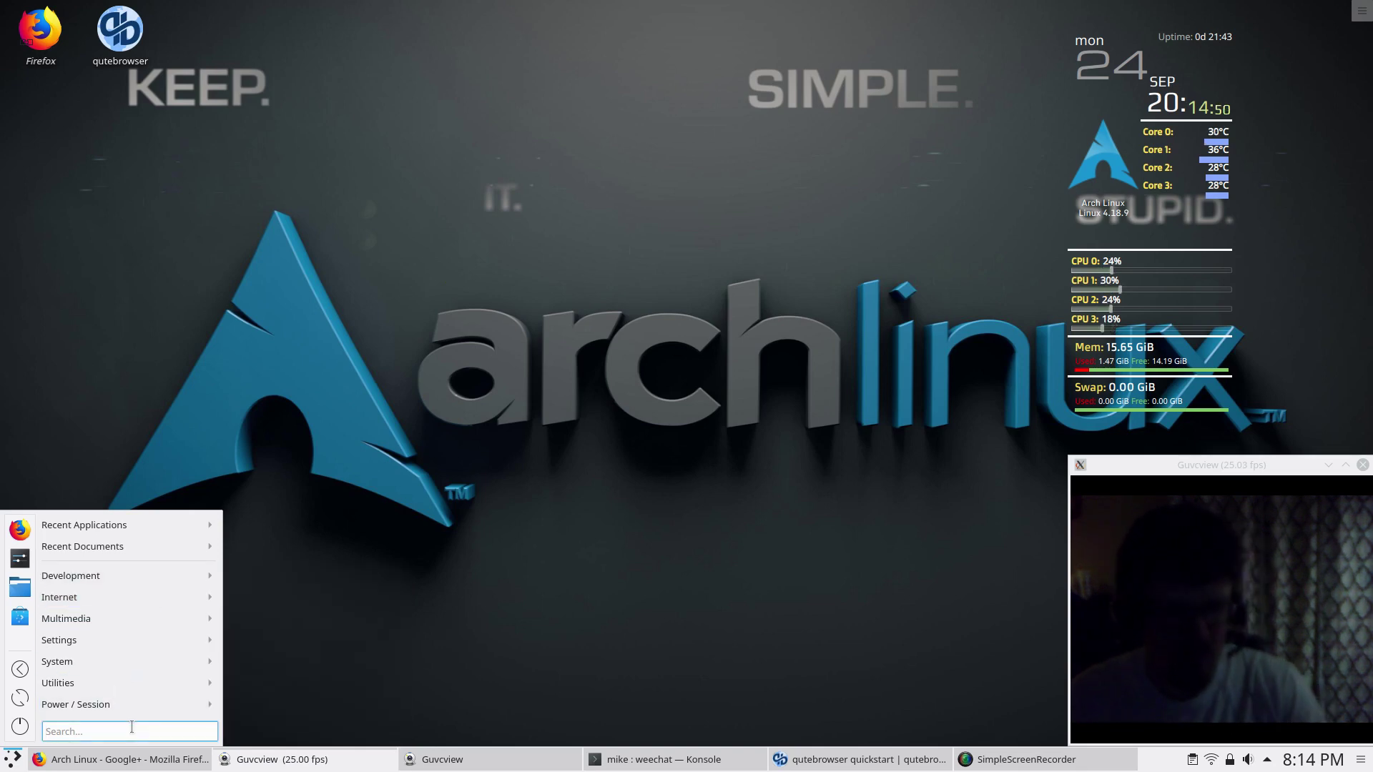
text(sett)
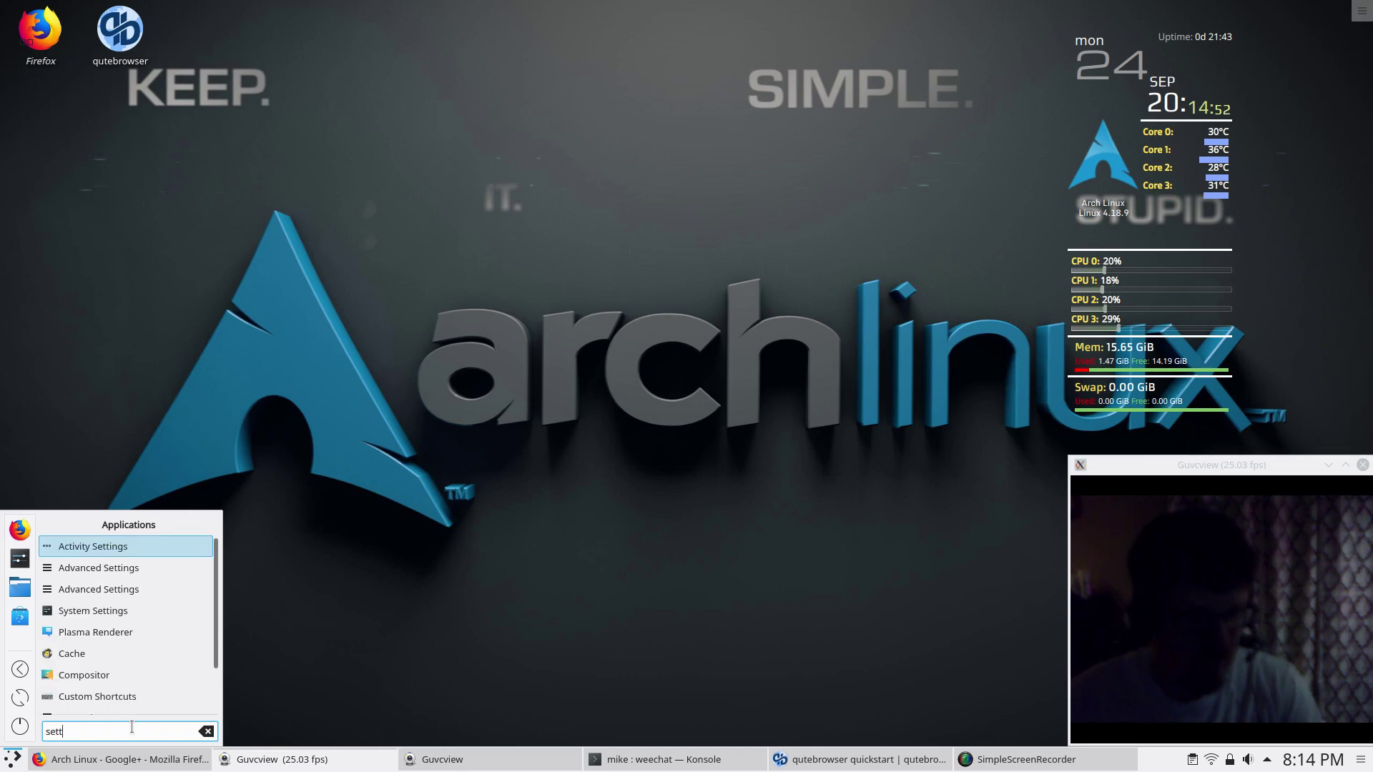
click(163, 611)
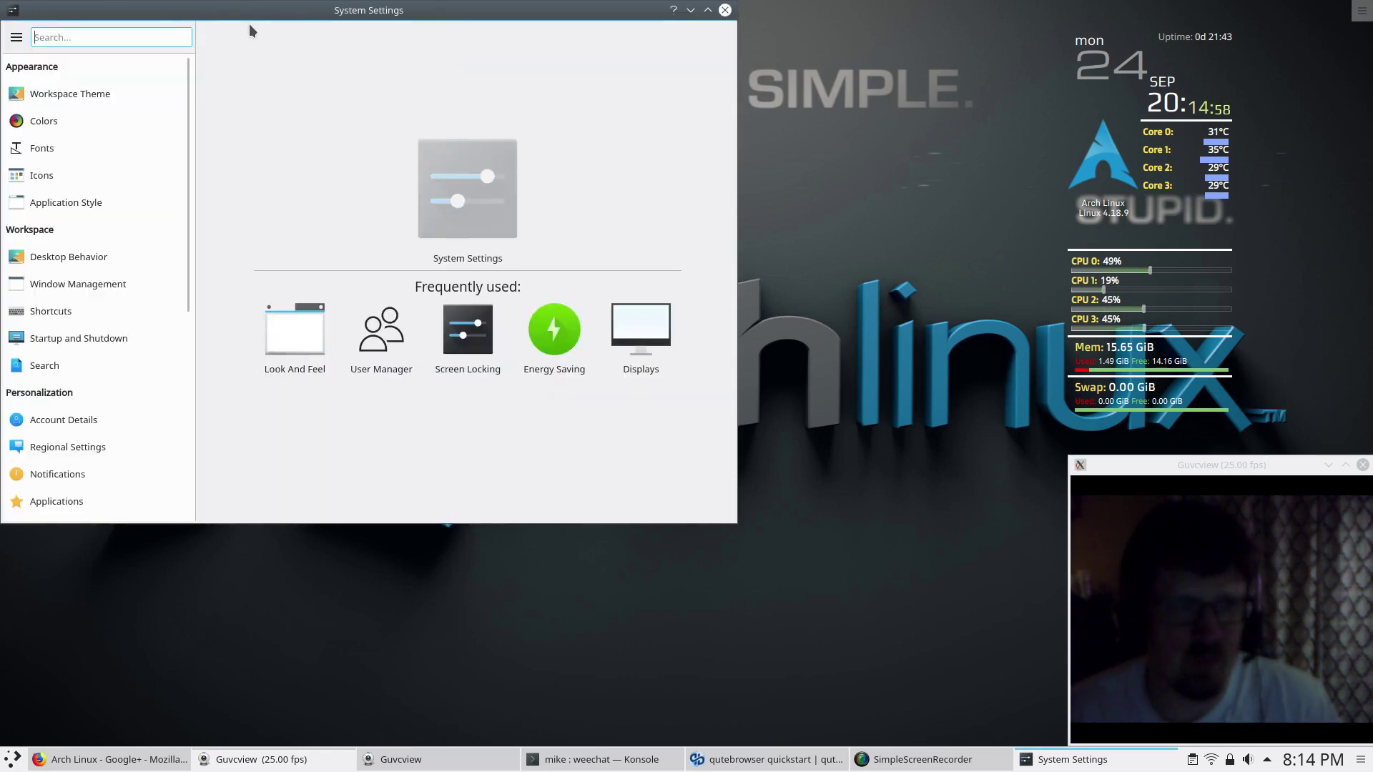
- Move System Settings off the corner and show the Fonts page (Noto Sans 10, Hack 9)
drag(260, 12, 454, 67)
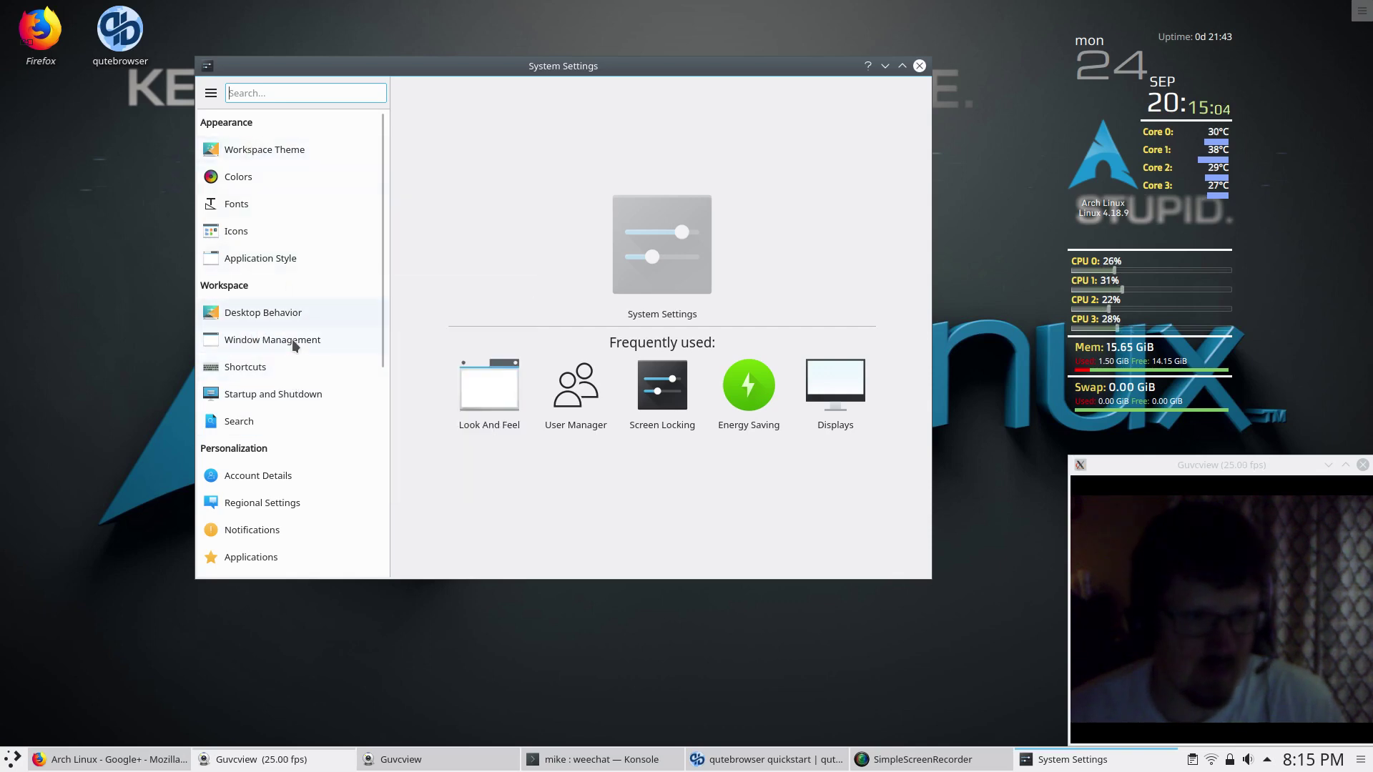
scroll(292, 343, down, 2)
mouse_move(292, 342)
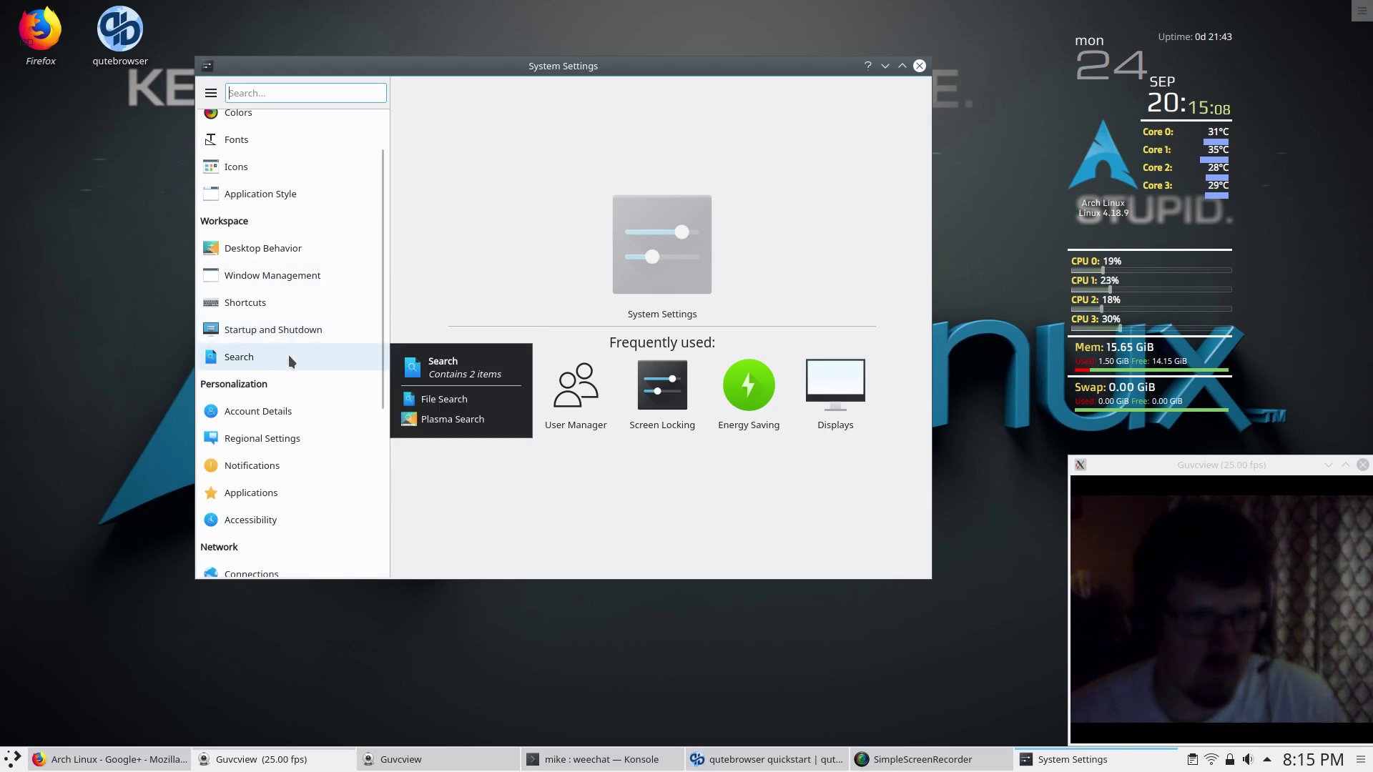
scroll(288, 413, down, 4)
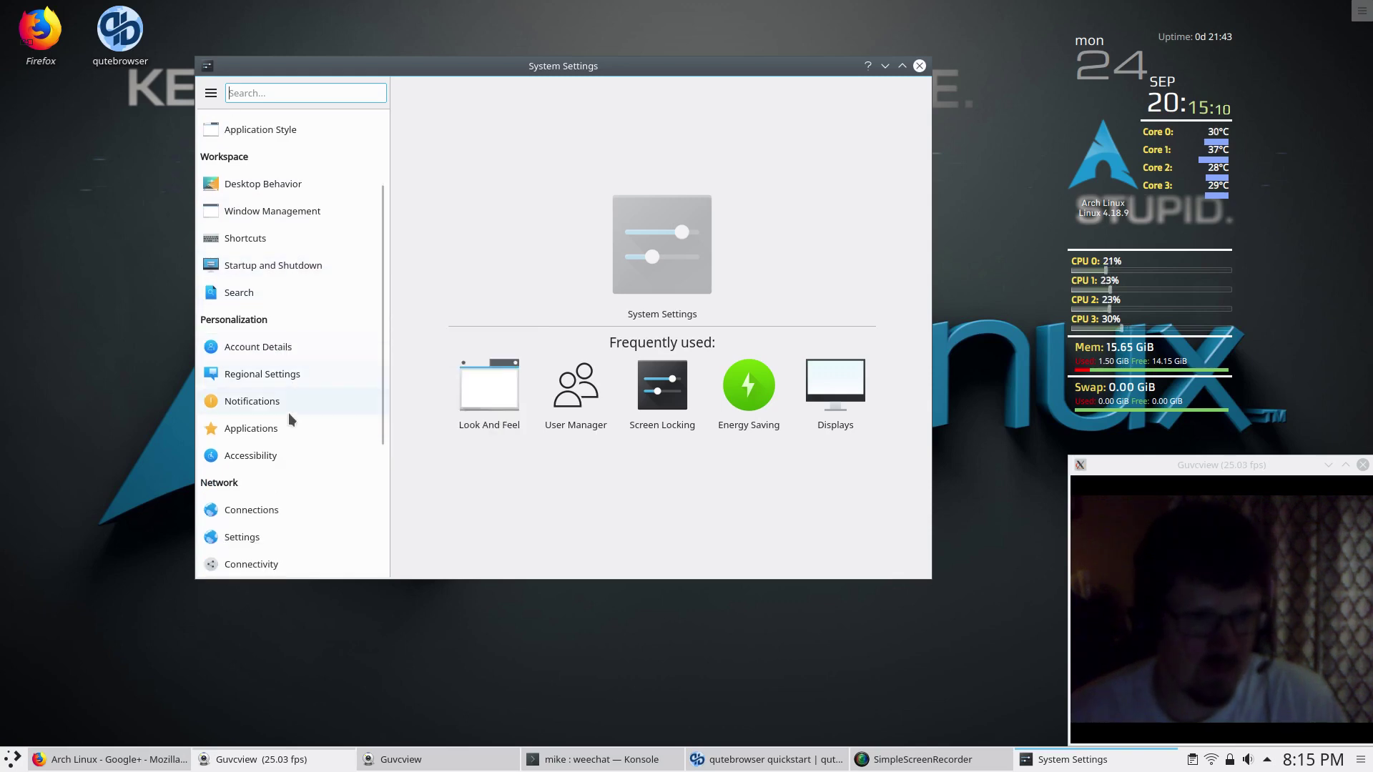
scroll(288, 413, down, 4)
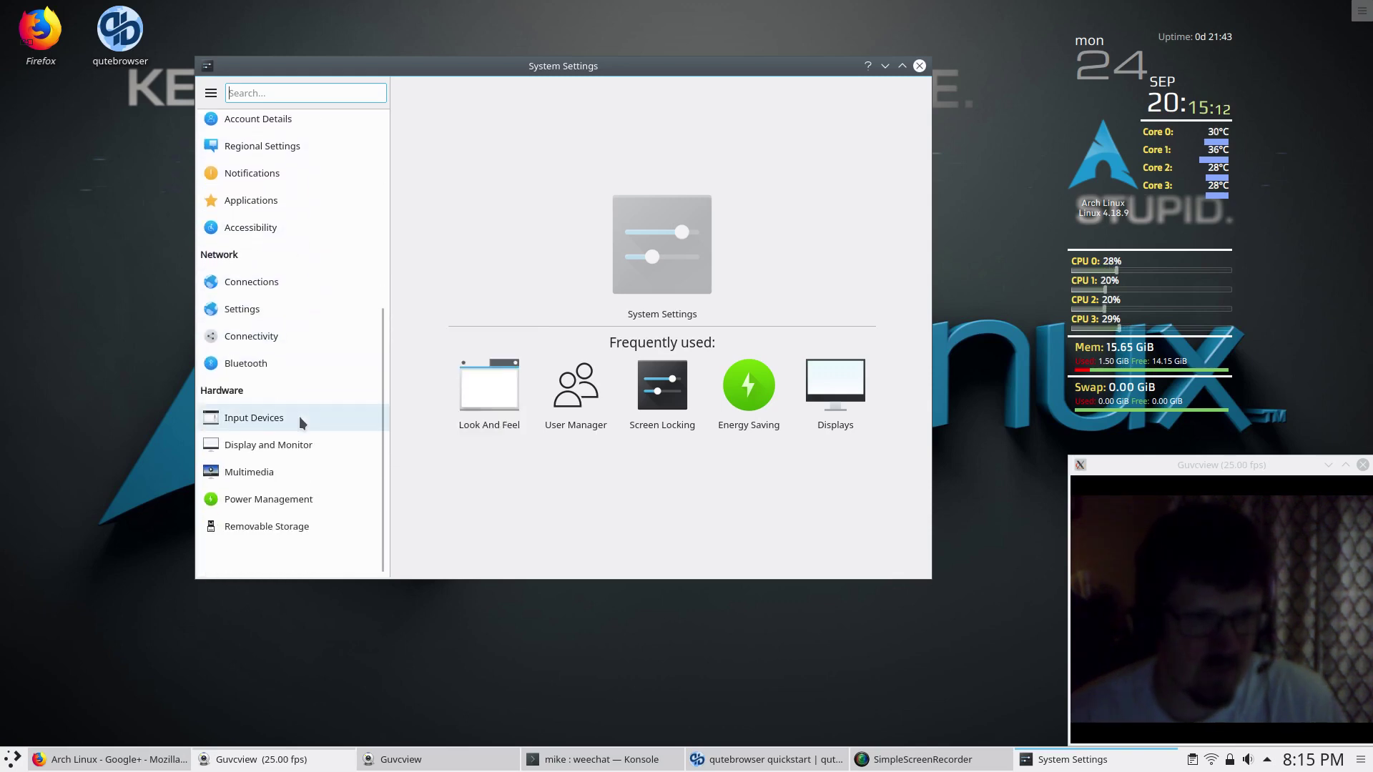
scroll(300, 418, up, 9)
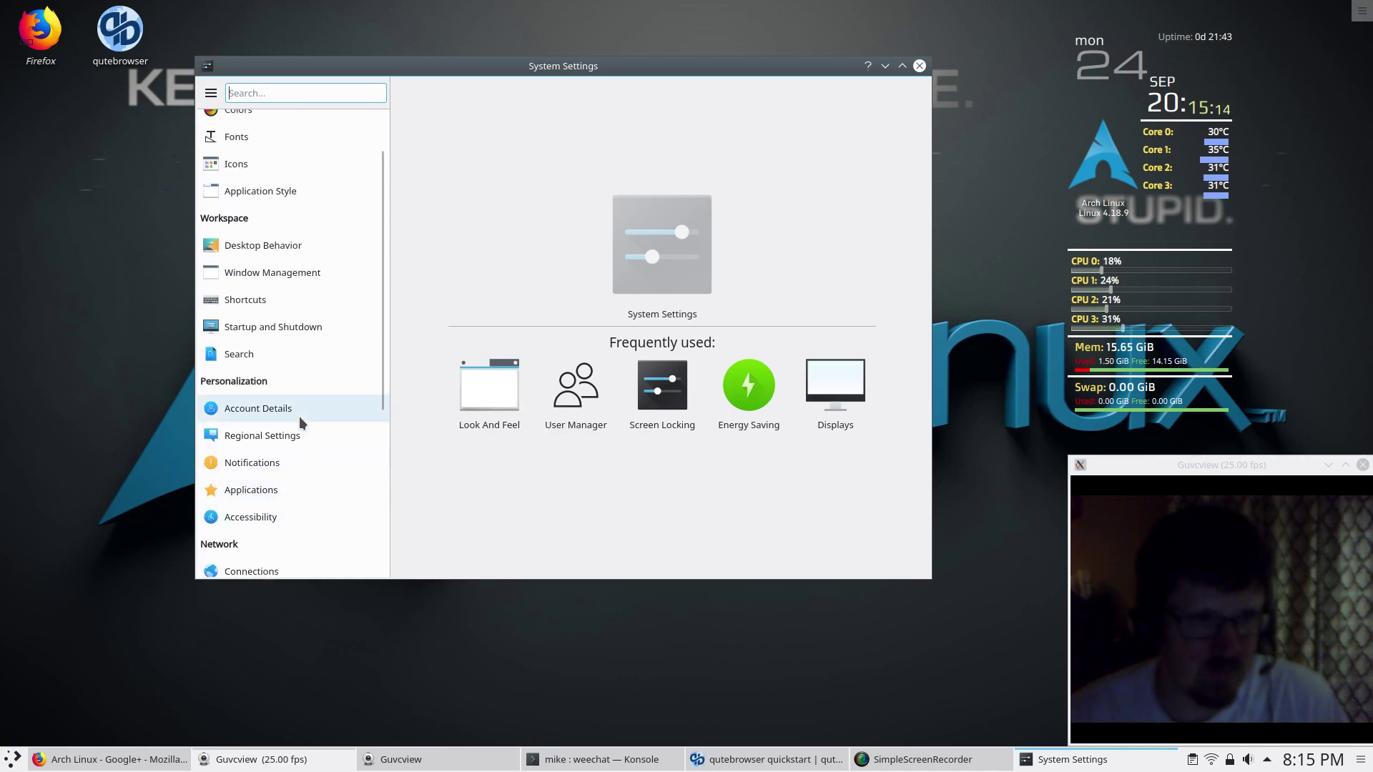
scroll(299, 416, up, 2)
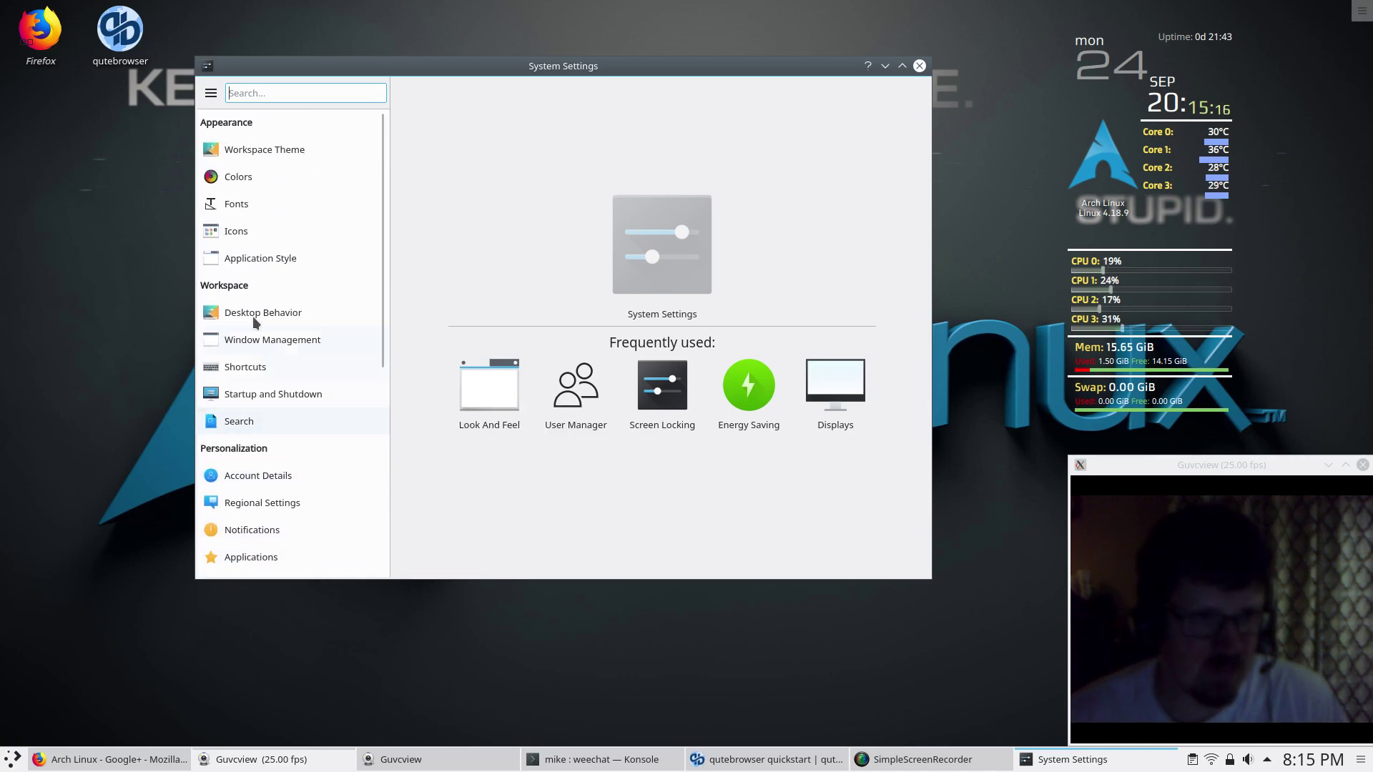
click(234, 214)
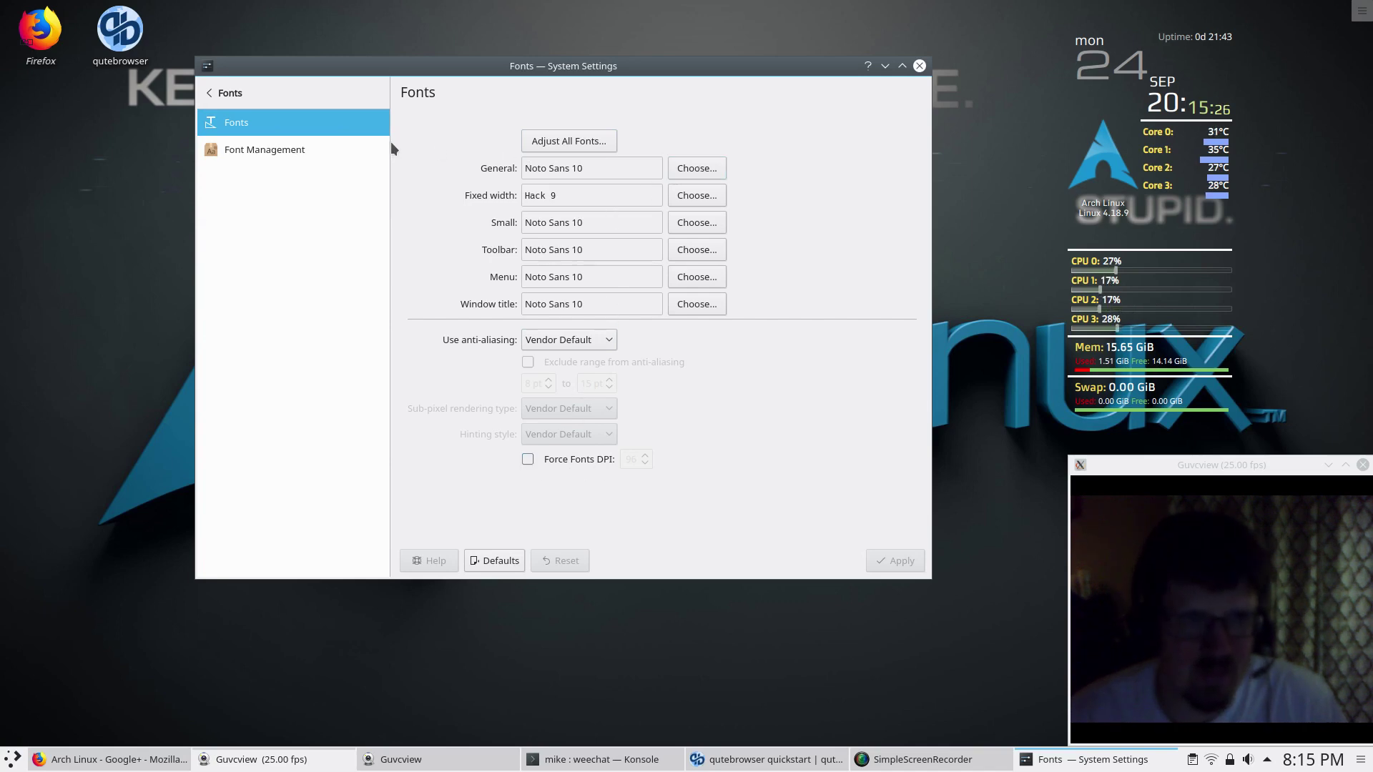
- Glance at the font installation page, then set font anti-aliasing to Enabled
click(311, 156)
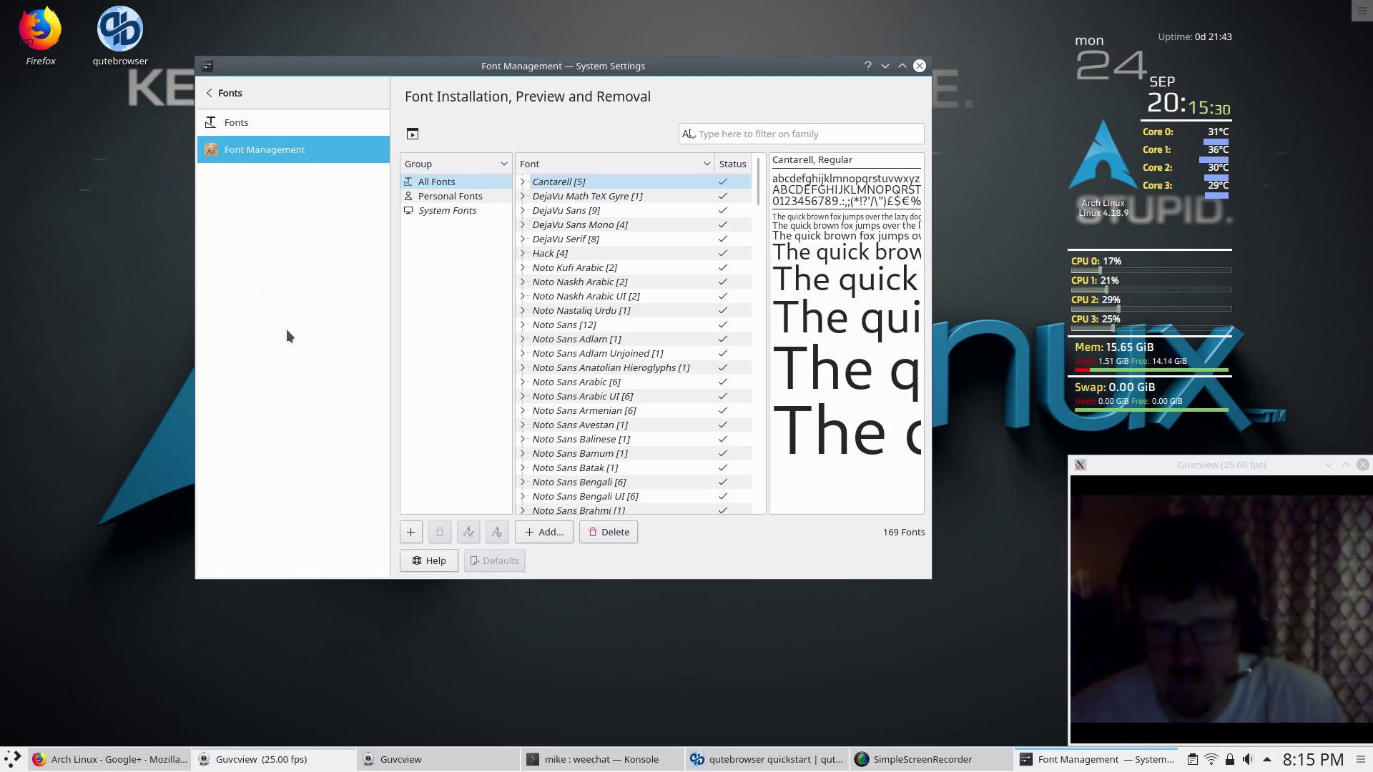
click(250, 120)
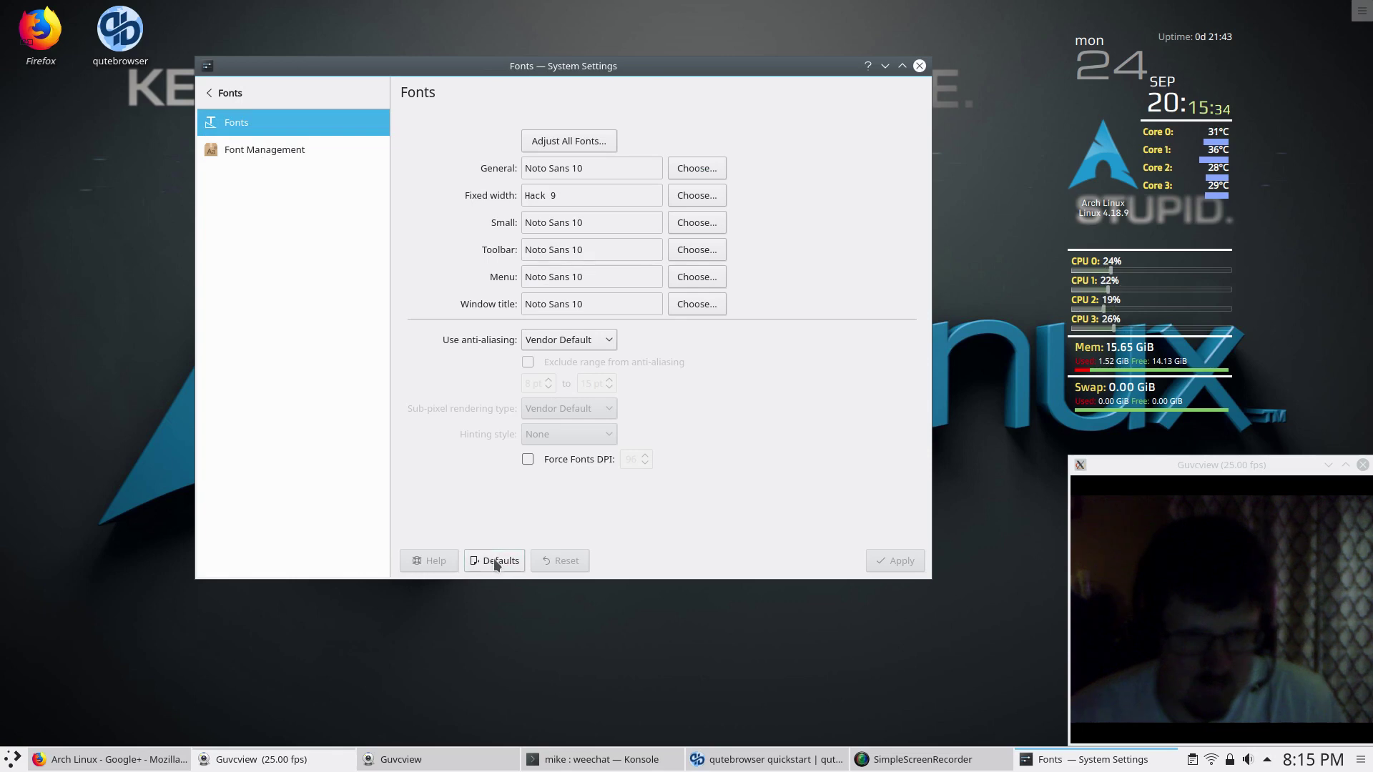
click(599, 333)
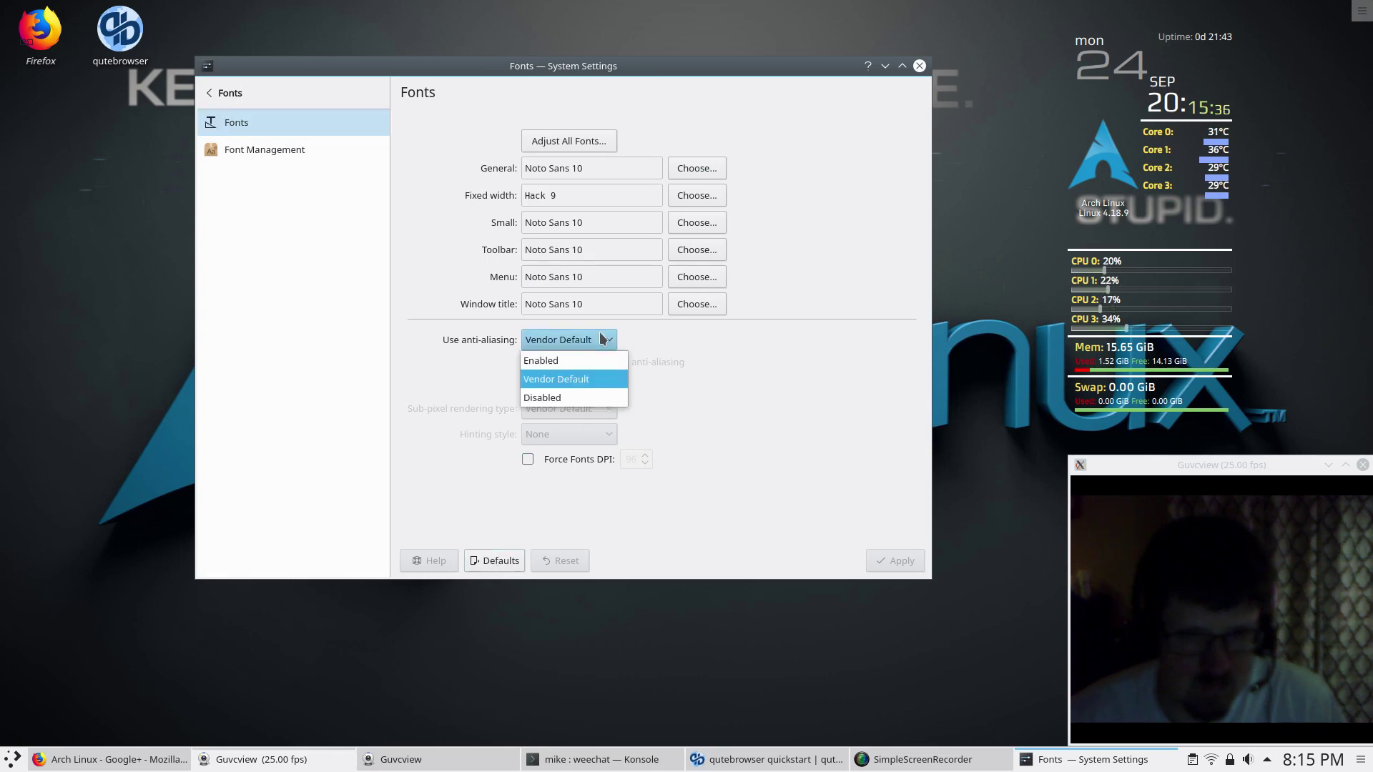
click(599, 332)
click(599, 332)
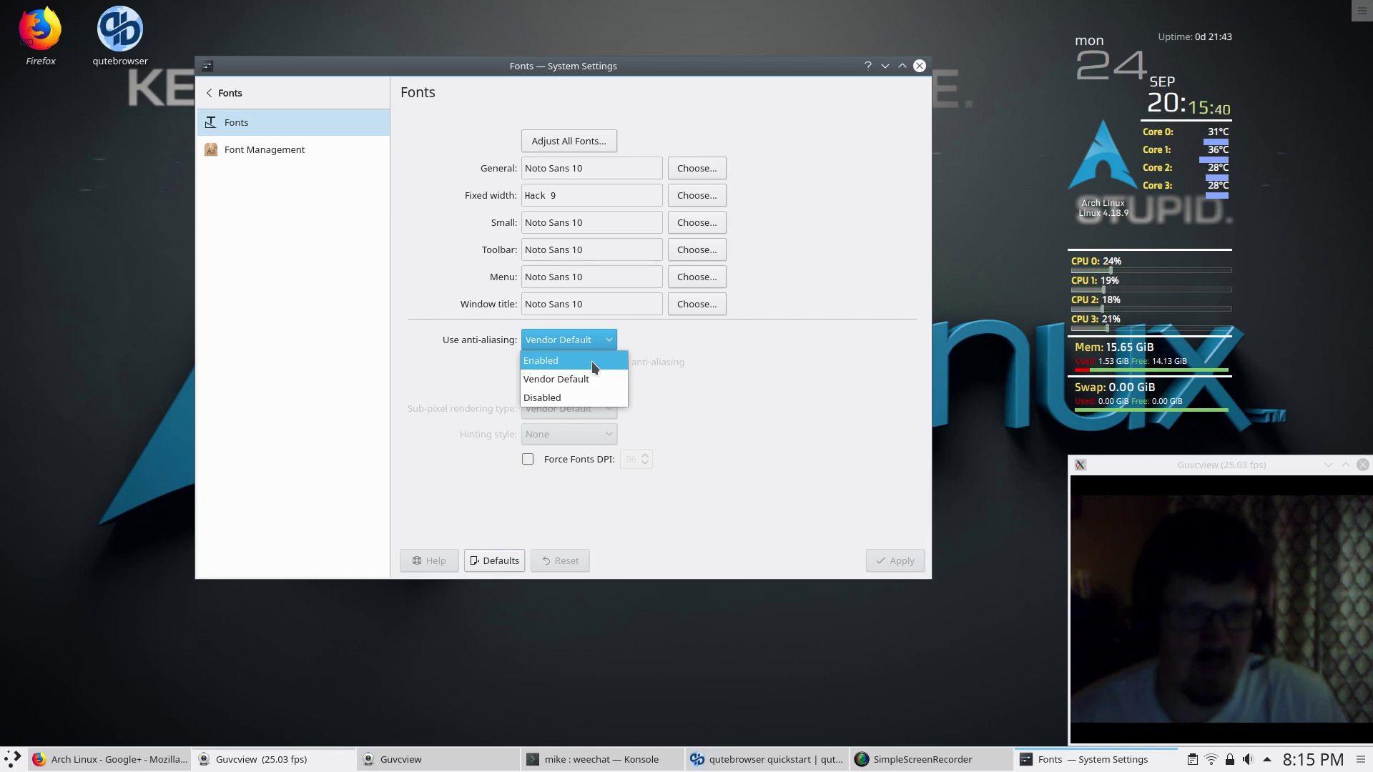
click(590, 362)
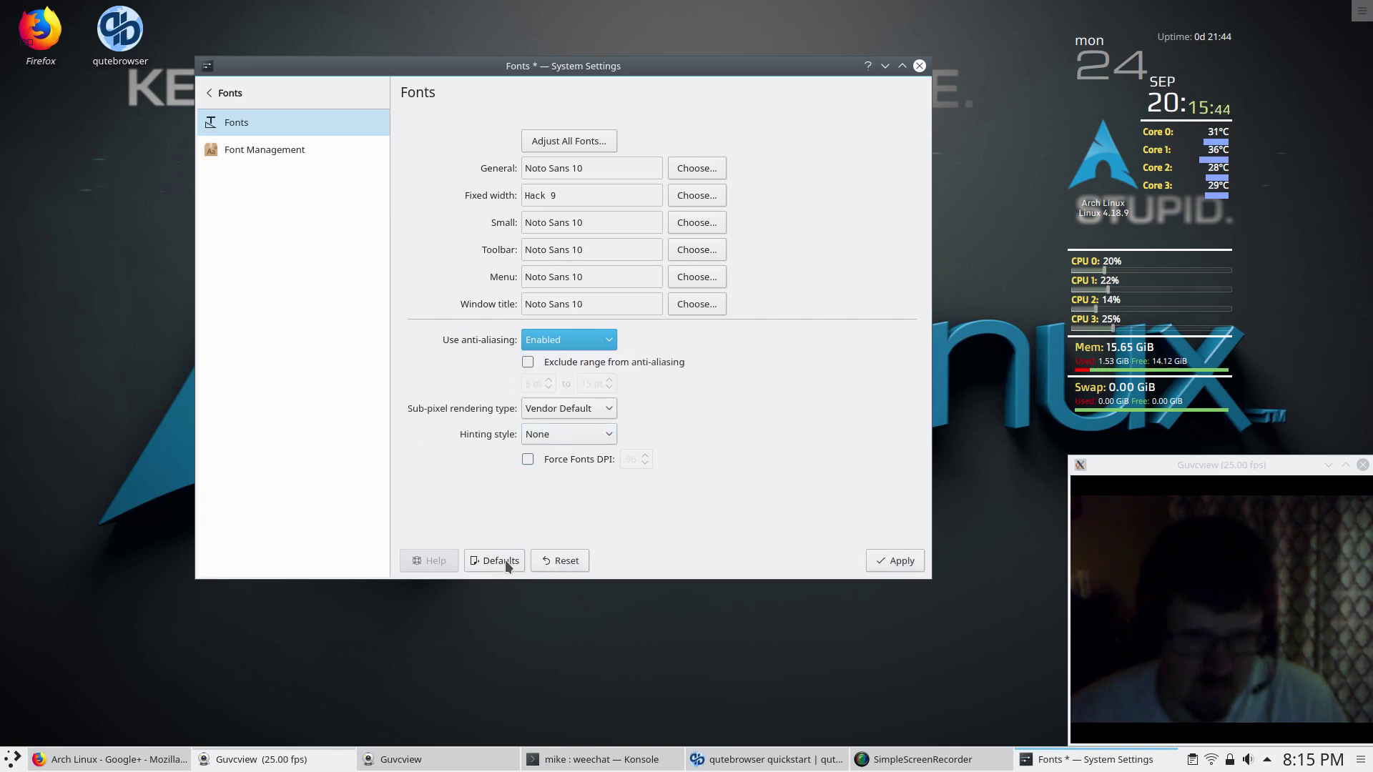
- Apply the anti-aliasing change, acknowledge the notice, and return to all categories
click(893, 562)
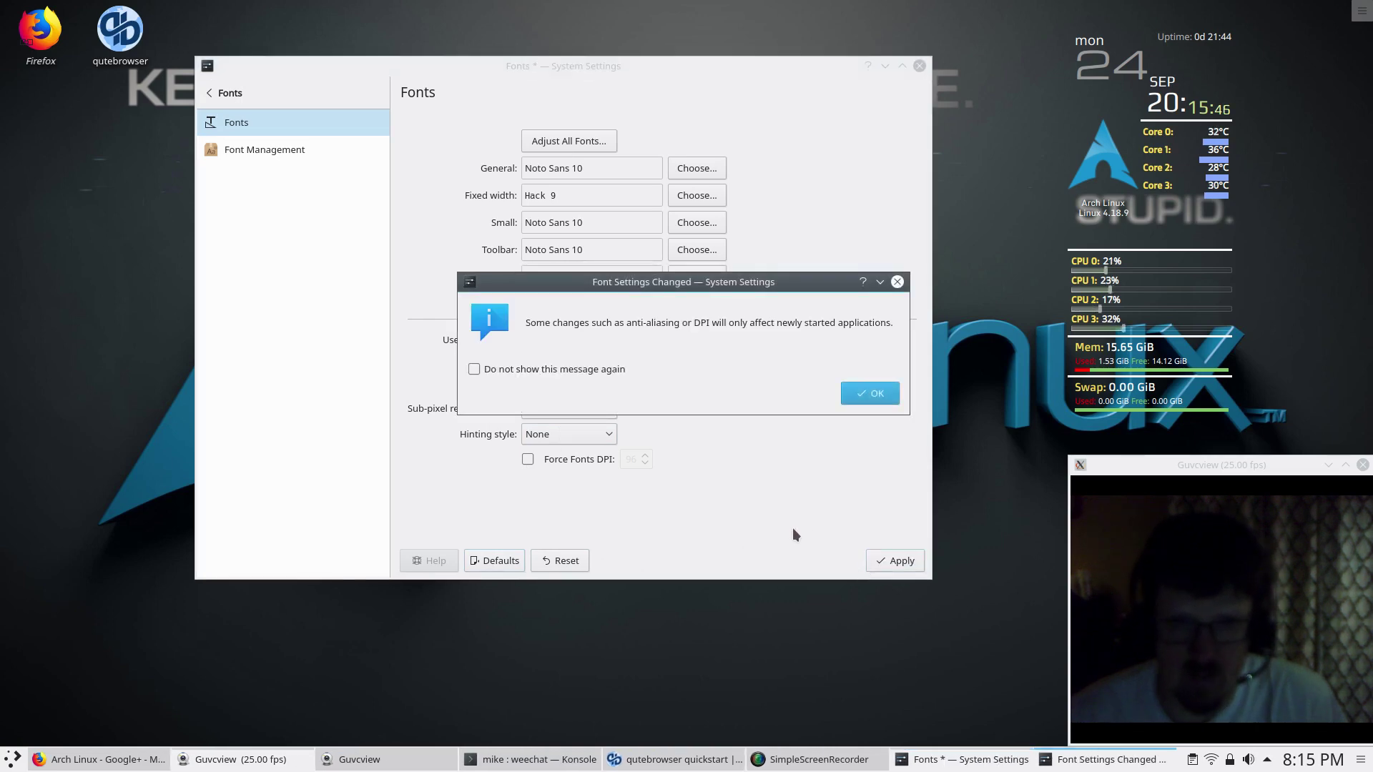
click(862, 393)
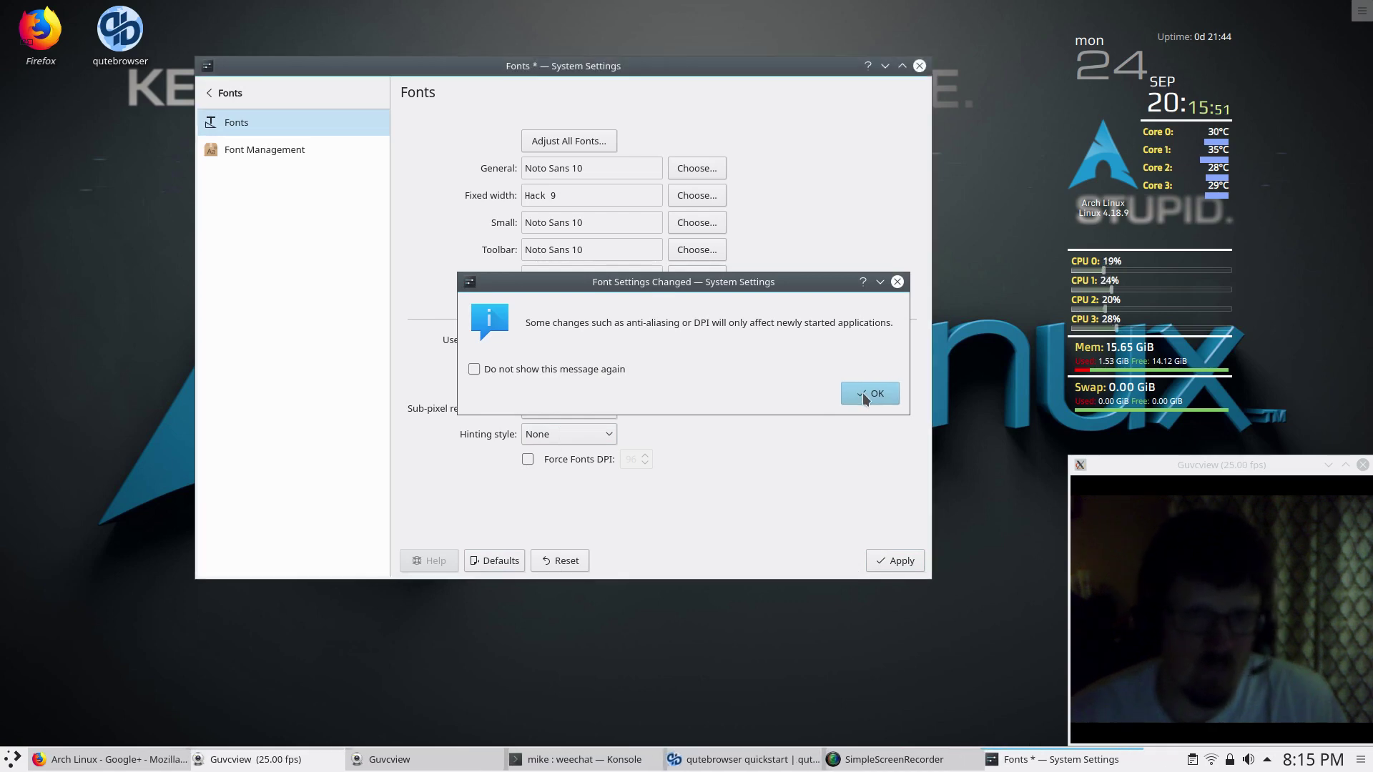
click(230, 97)
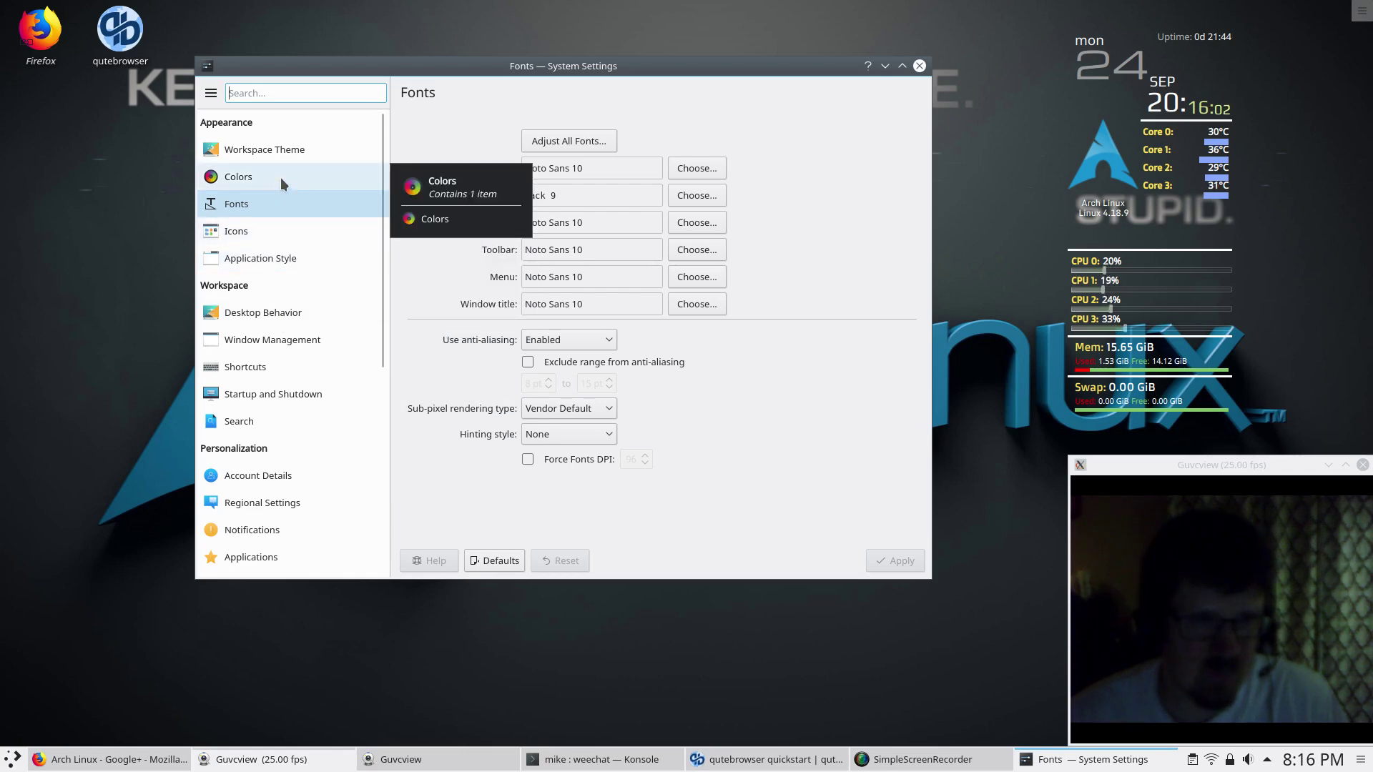
- Place HDMI-0 beside DVI-1, enable it, and apply the dual-monitor layout
mouse_move(296, 152)
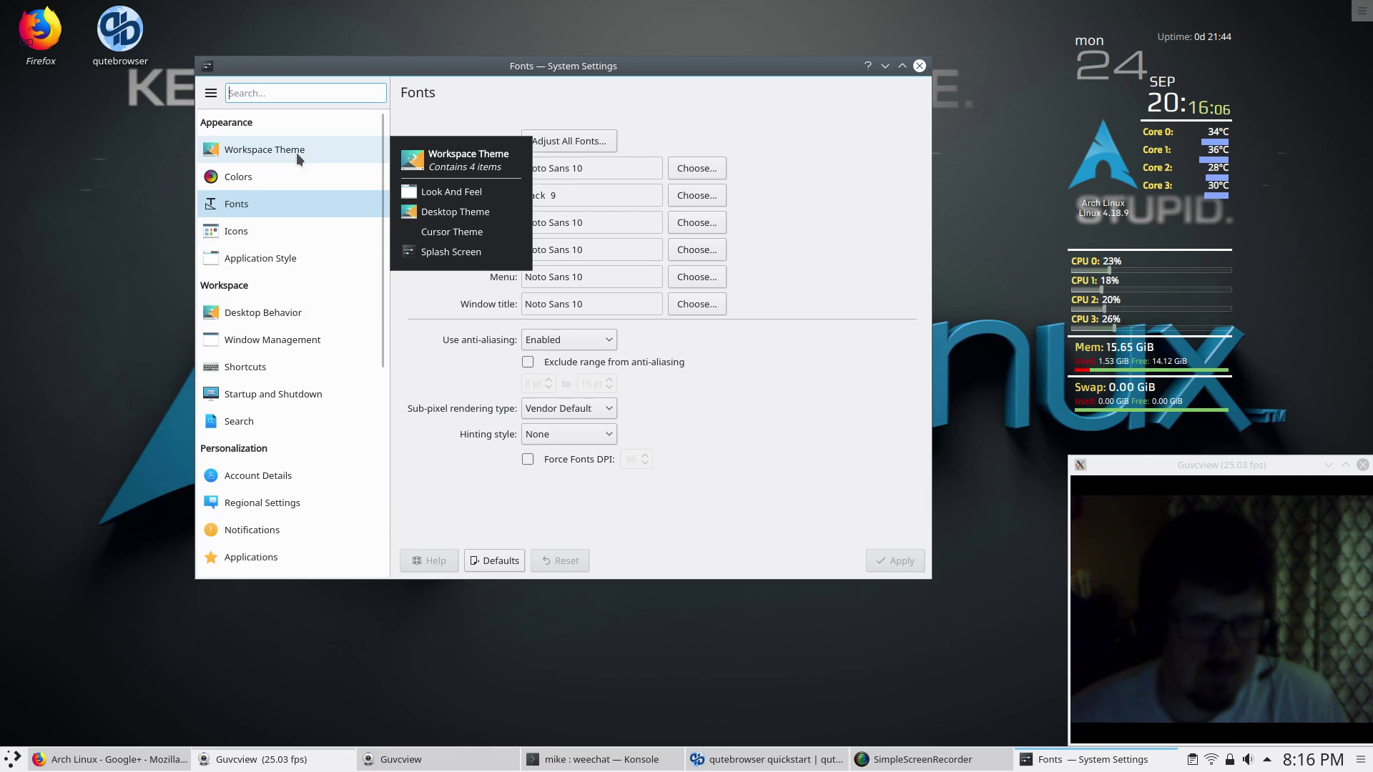
scroll(311, 445, down, 5)
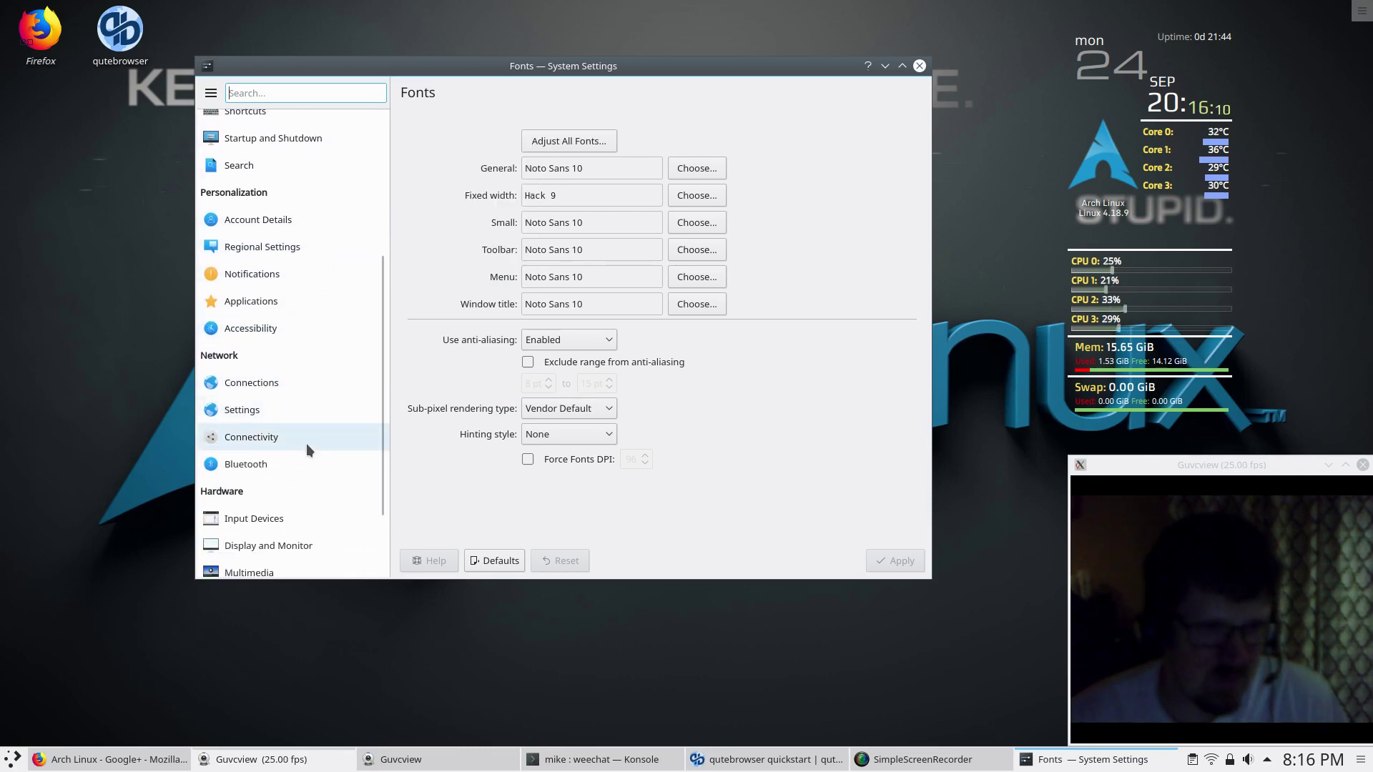
scroll(306, 443, down, 2)
click(306, 486)
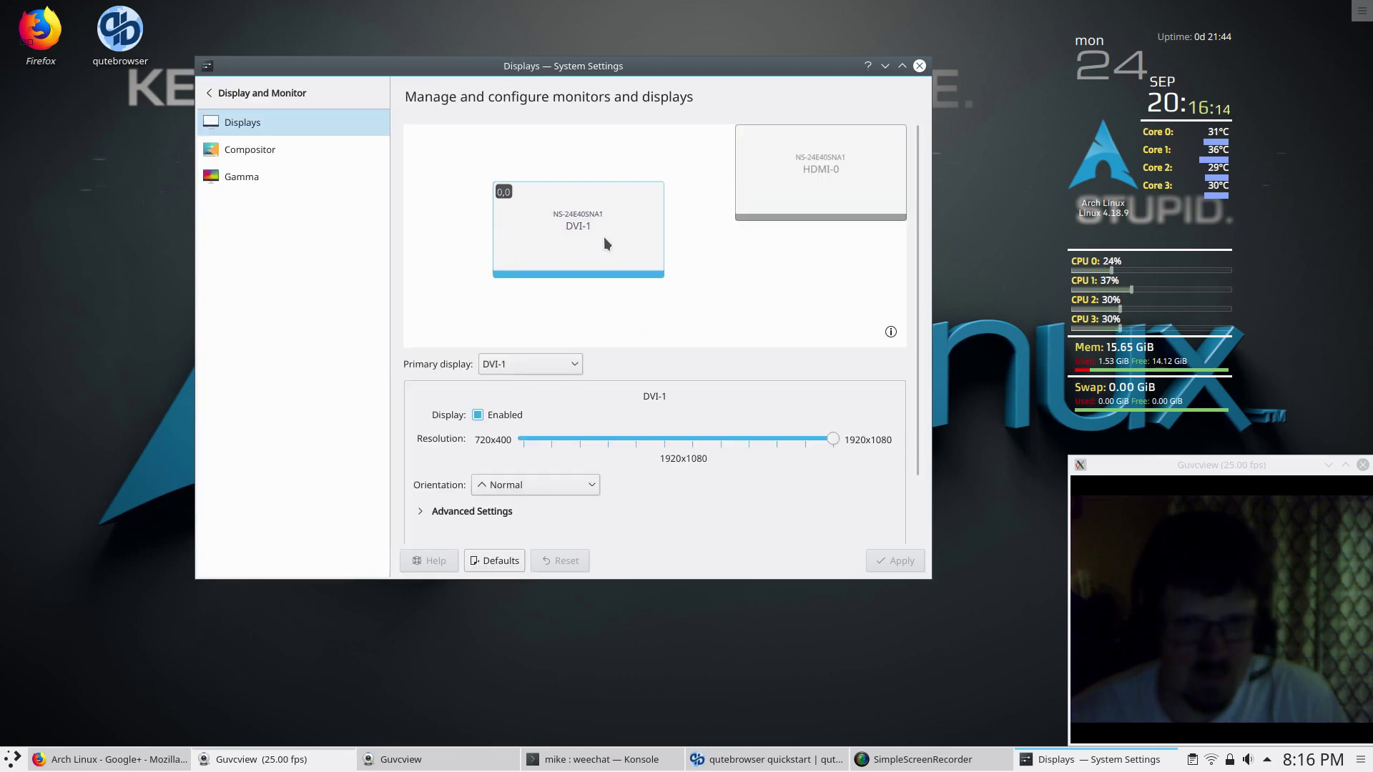
drag(795, 187, 741, 246)
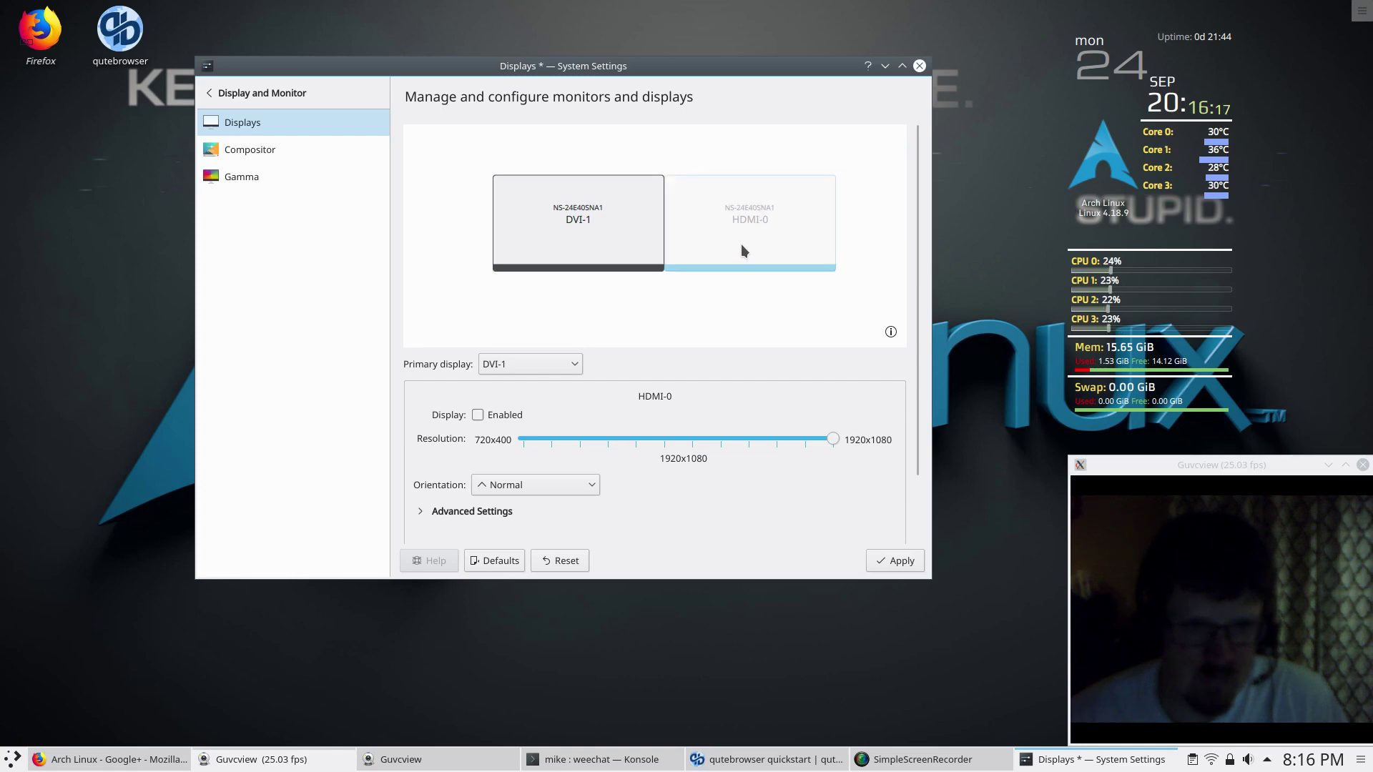
click(479, 414)
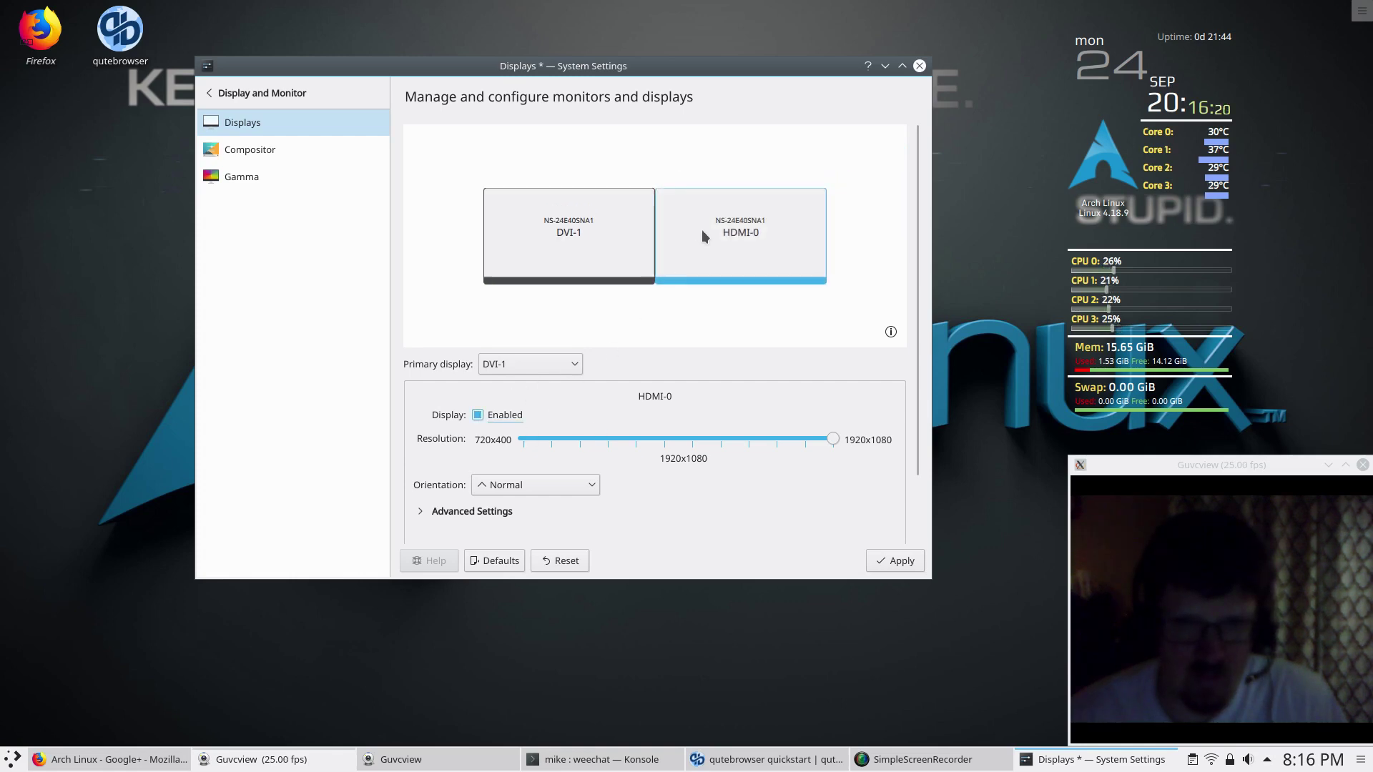
click(881, 562)
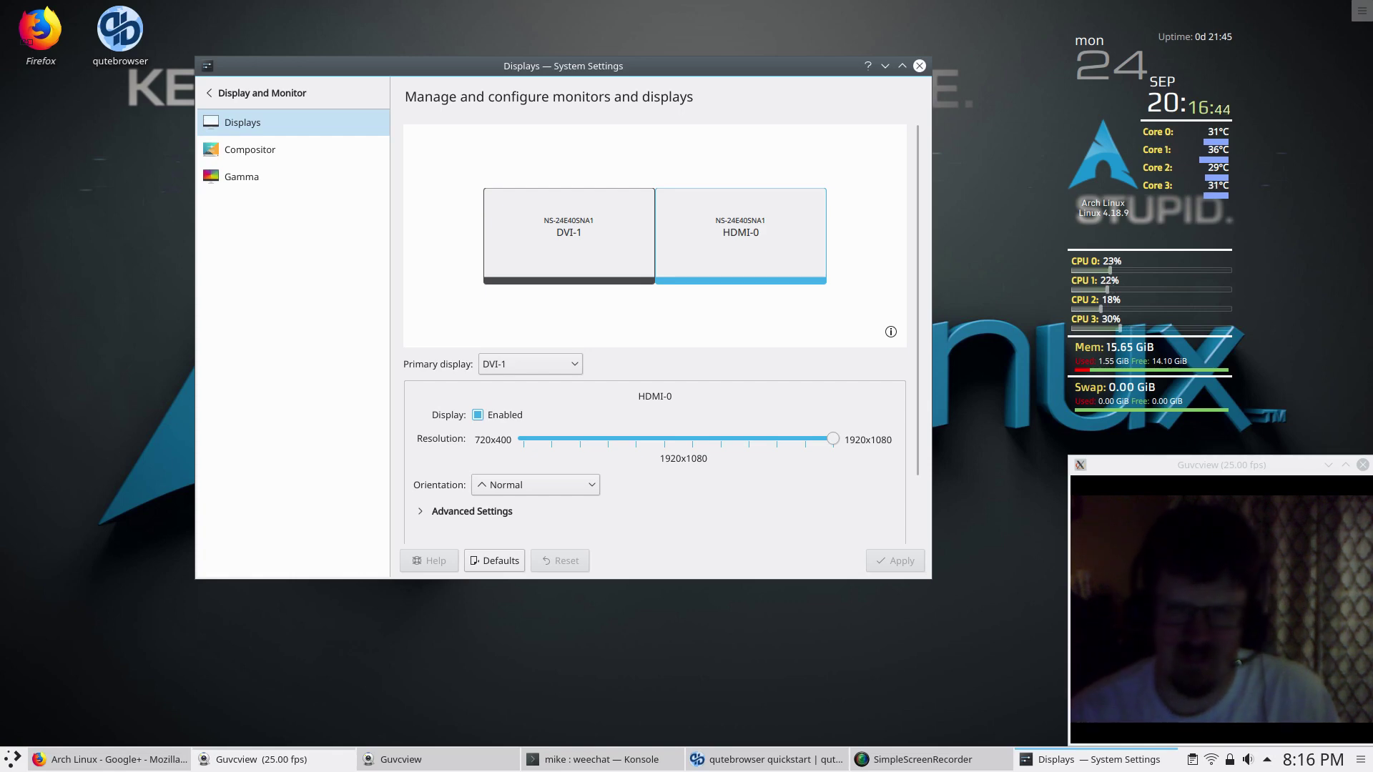
- Check the advanced display options and compositor page, then return to Displays
click(420, 512)
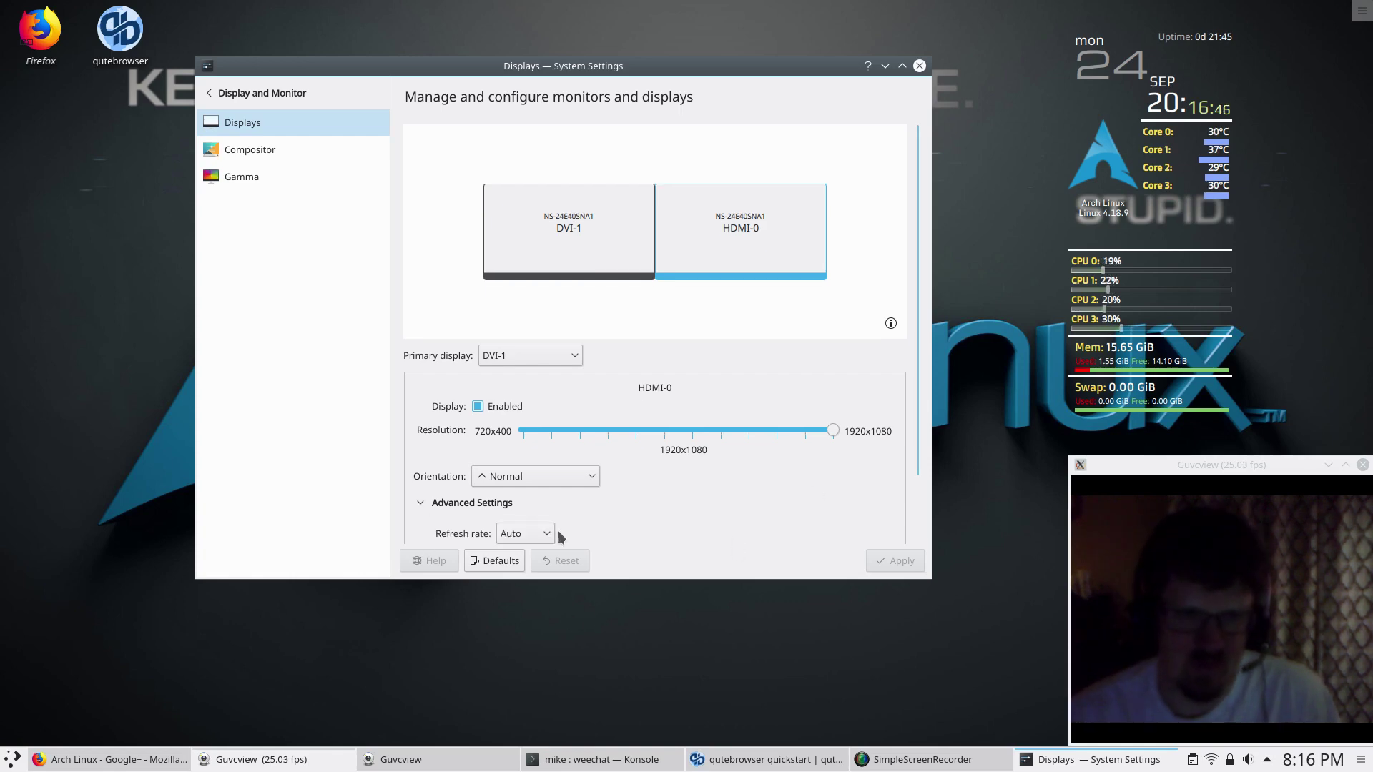
scroll(635, 528, down, 2)
scroll(629, 518, up, 2)
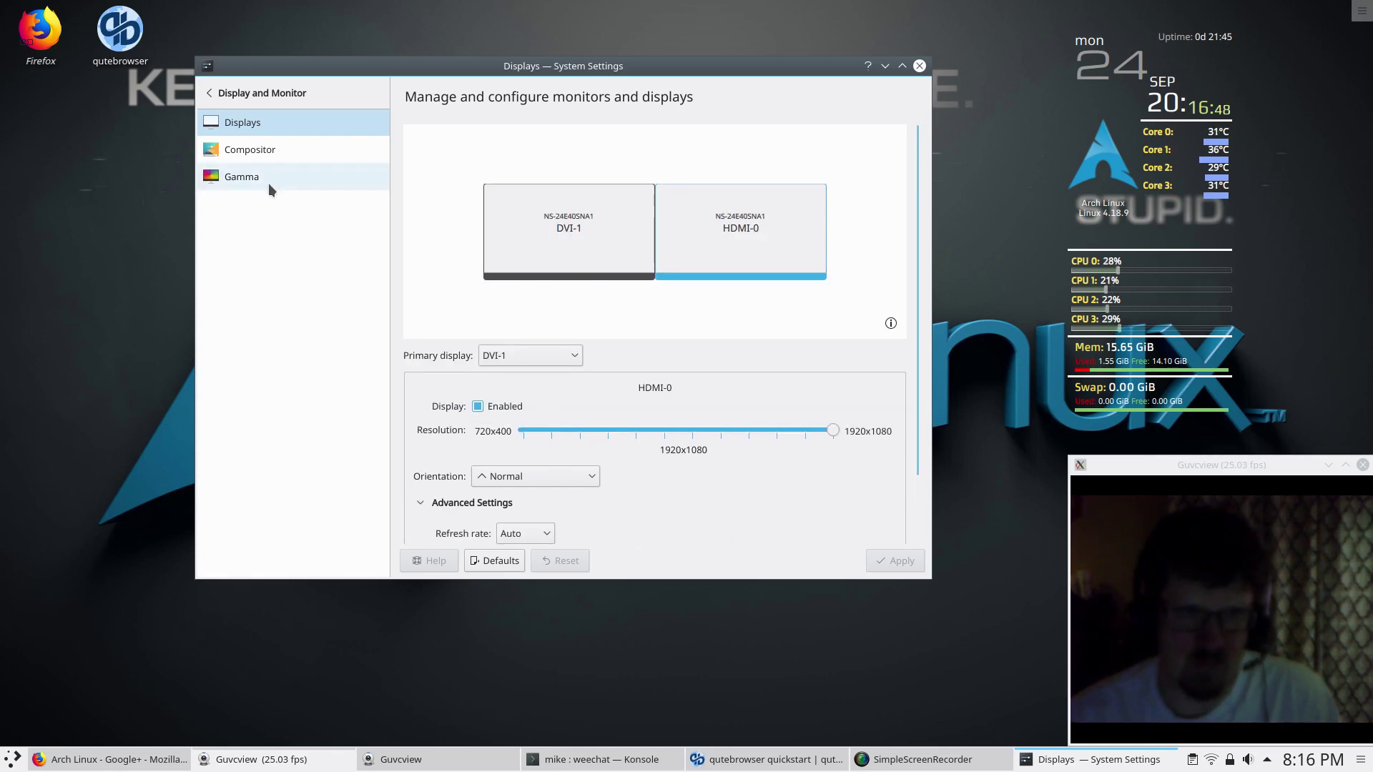
click(264, 156)
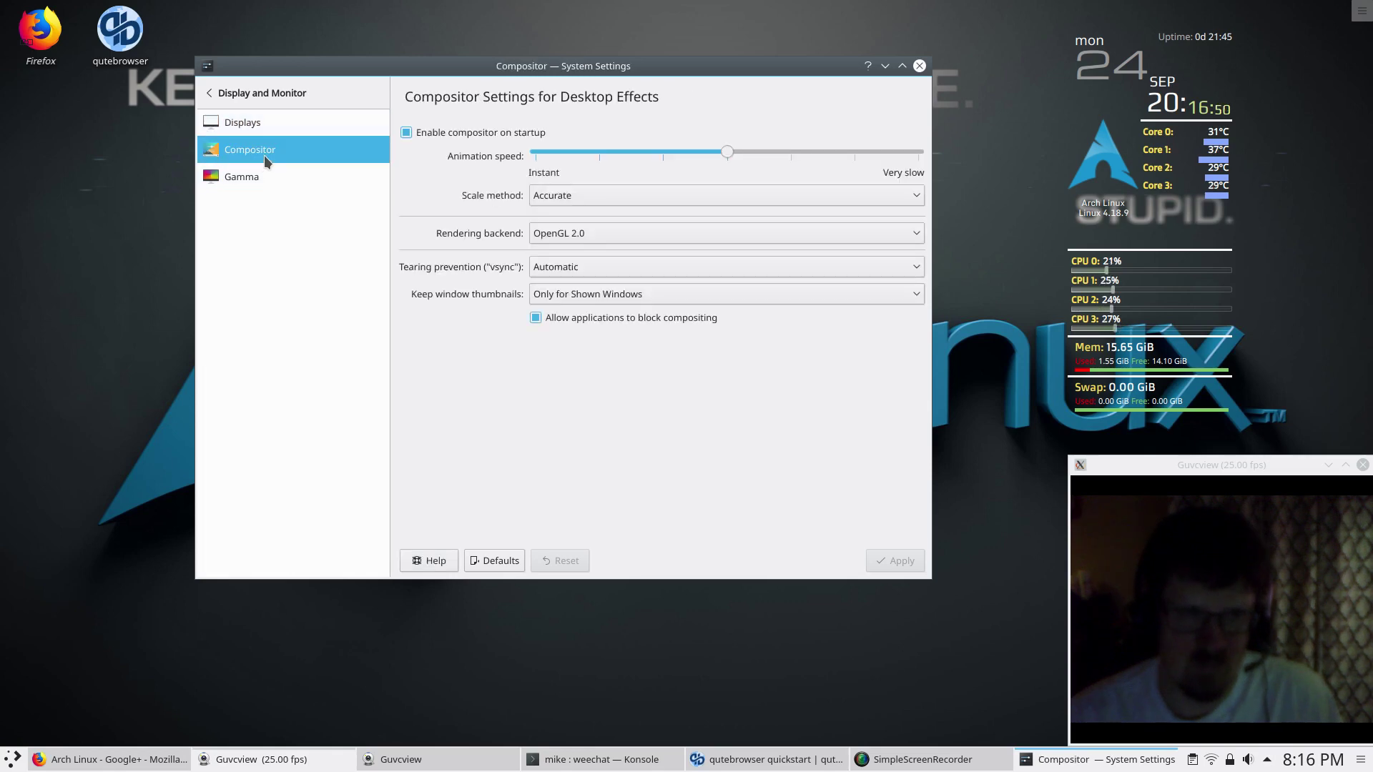
click(252, 122)
- Peek at the desktop configuration settings, then reposition and minimise System Settings
right_click(1212, 256)
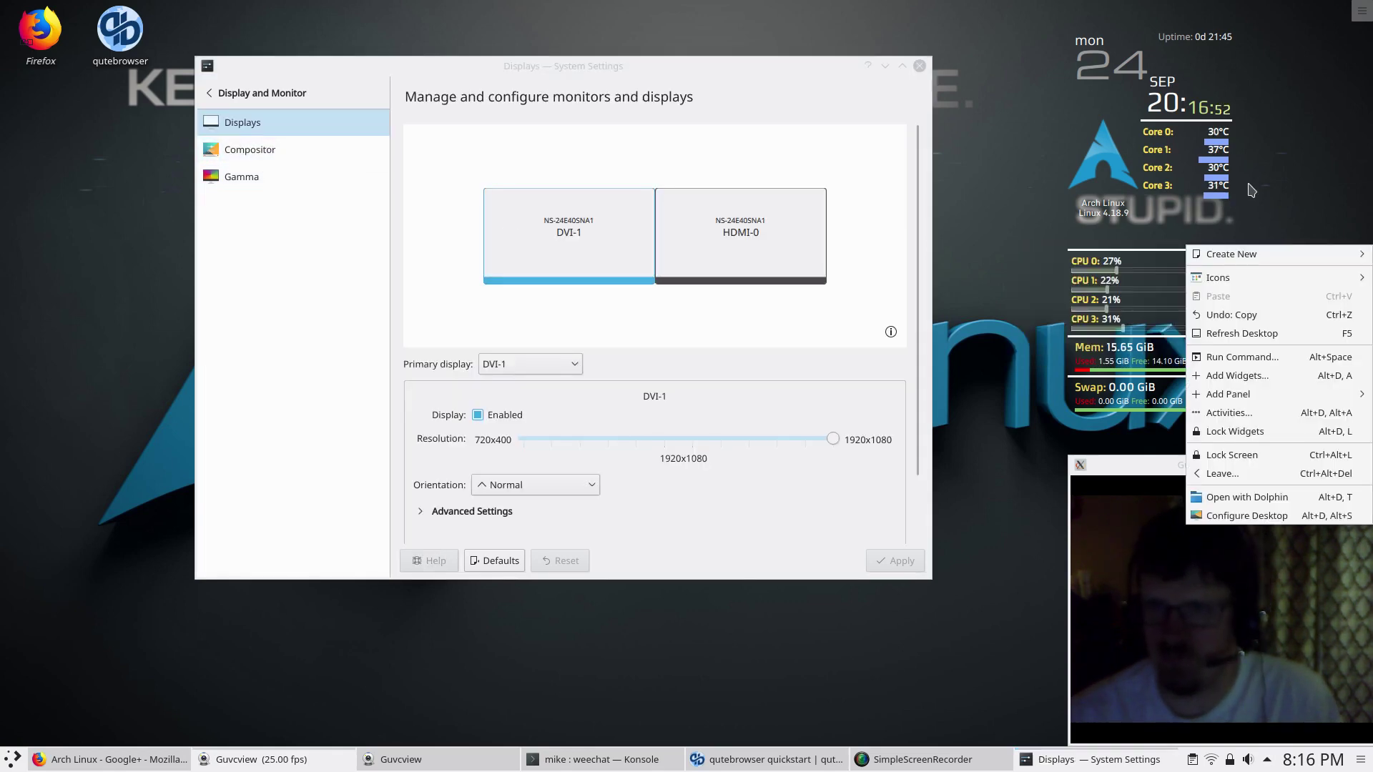
click(1294, 168)
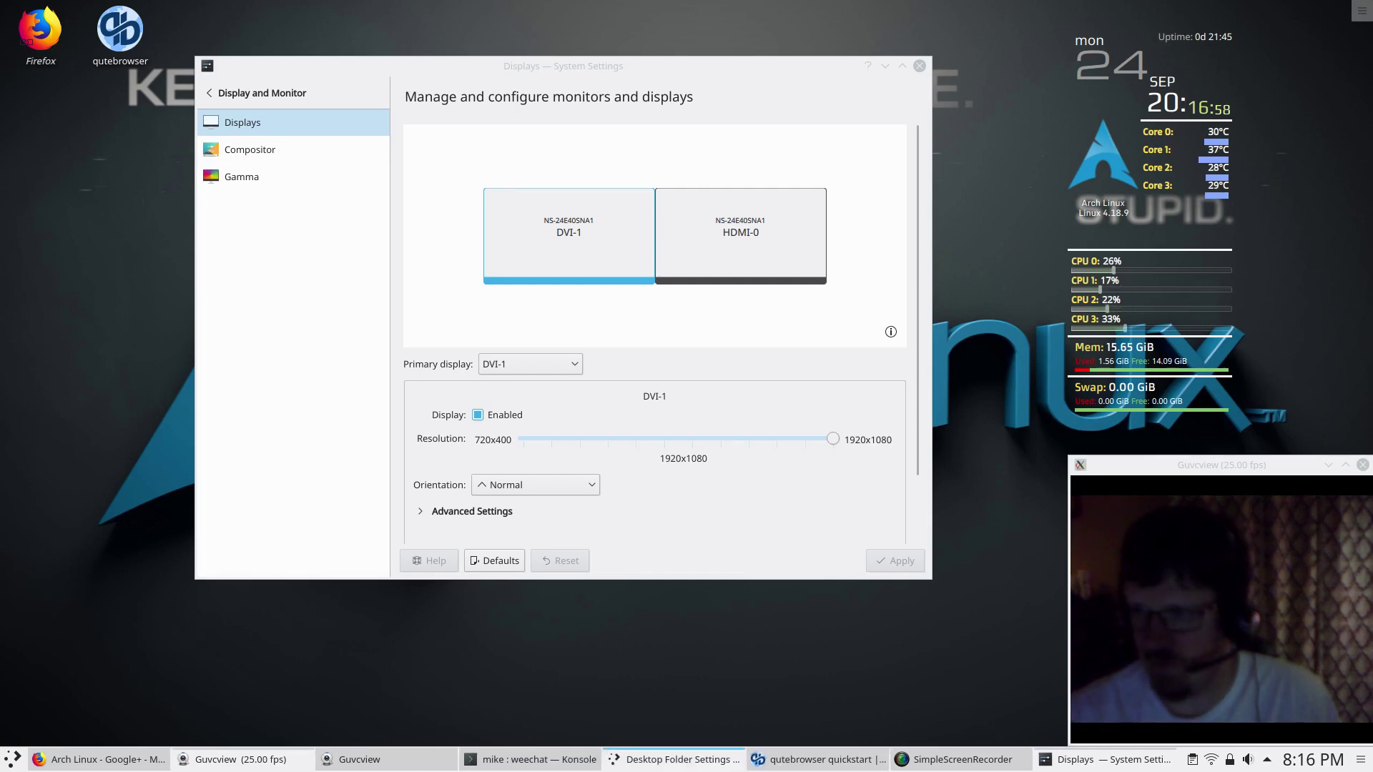
key(Escape)
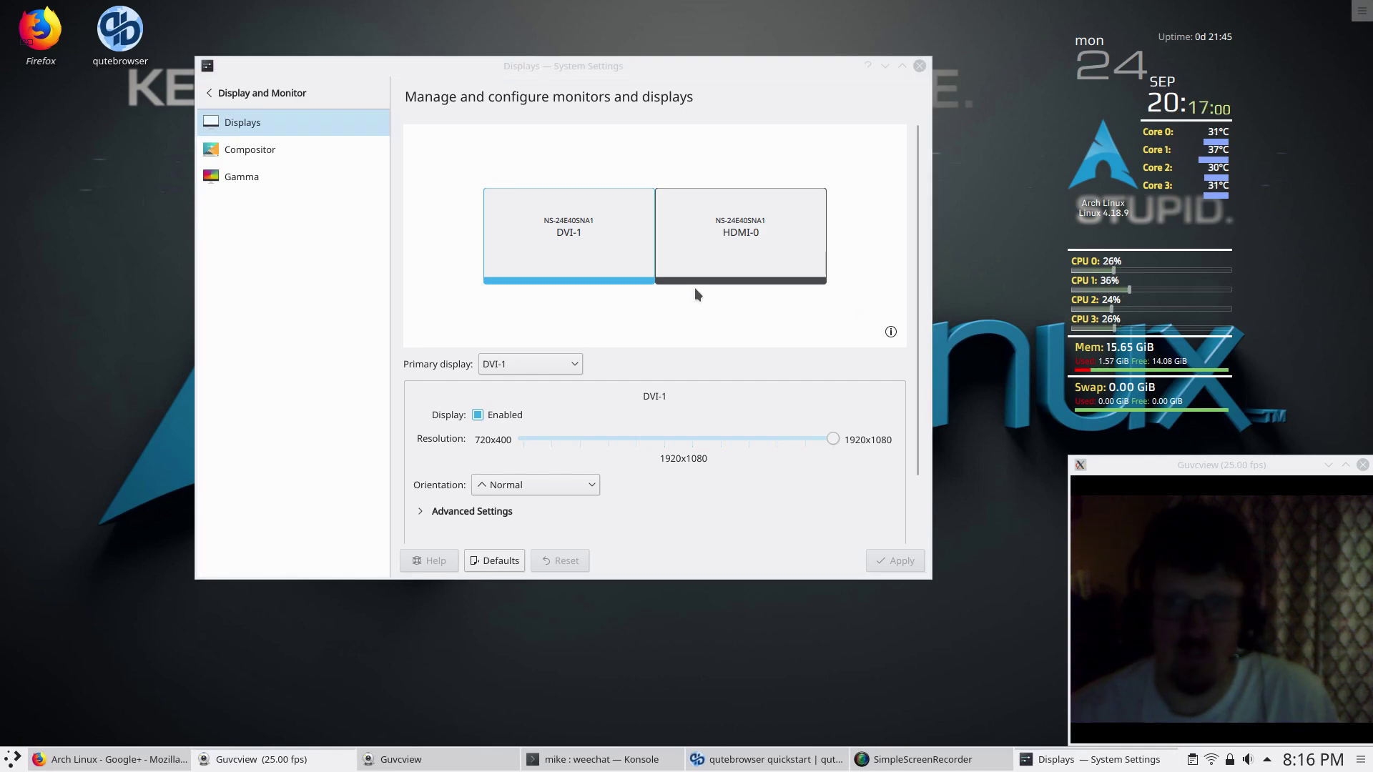
drag(518, 96, 522, 65)
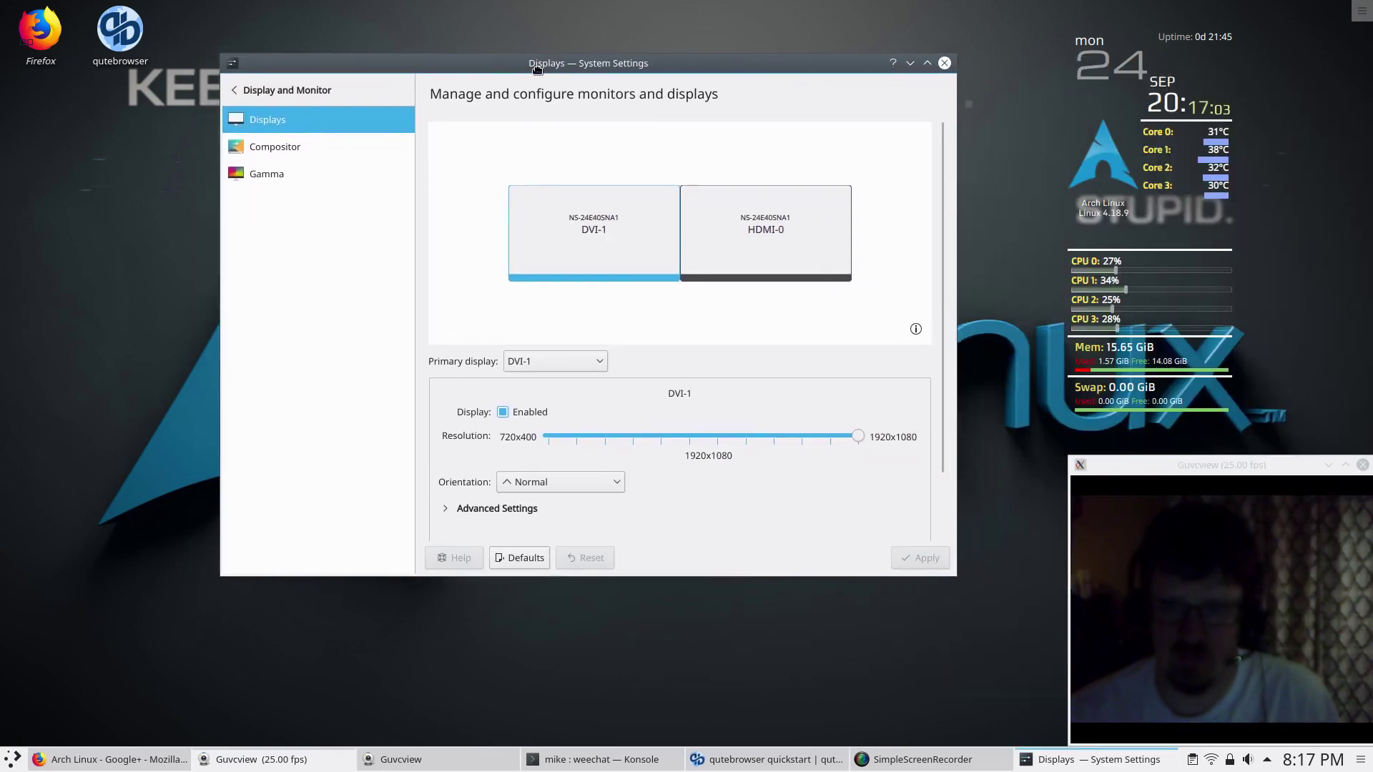
click(910, 63)
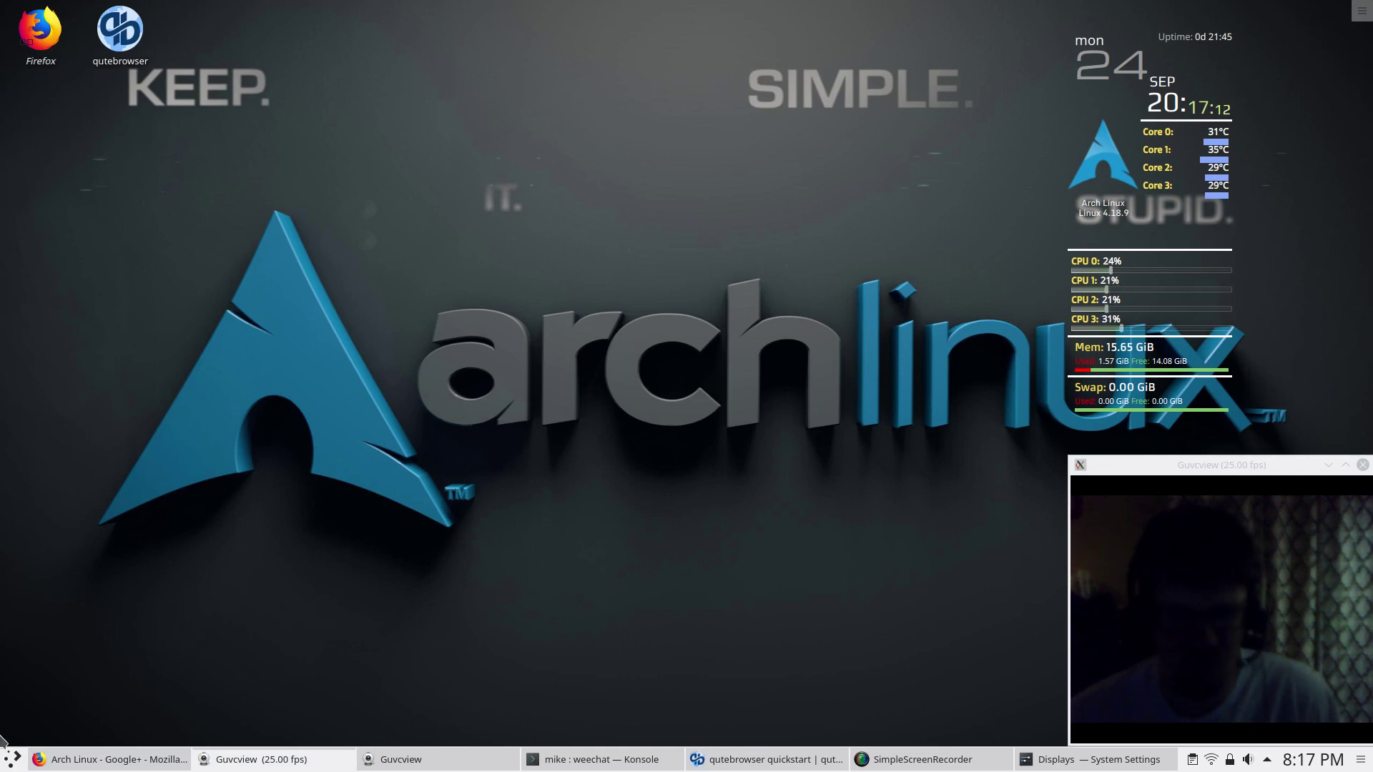
key(super)
key(Escape)
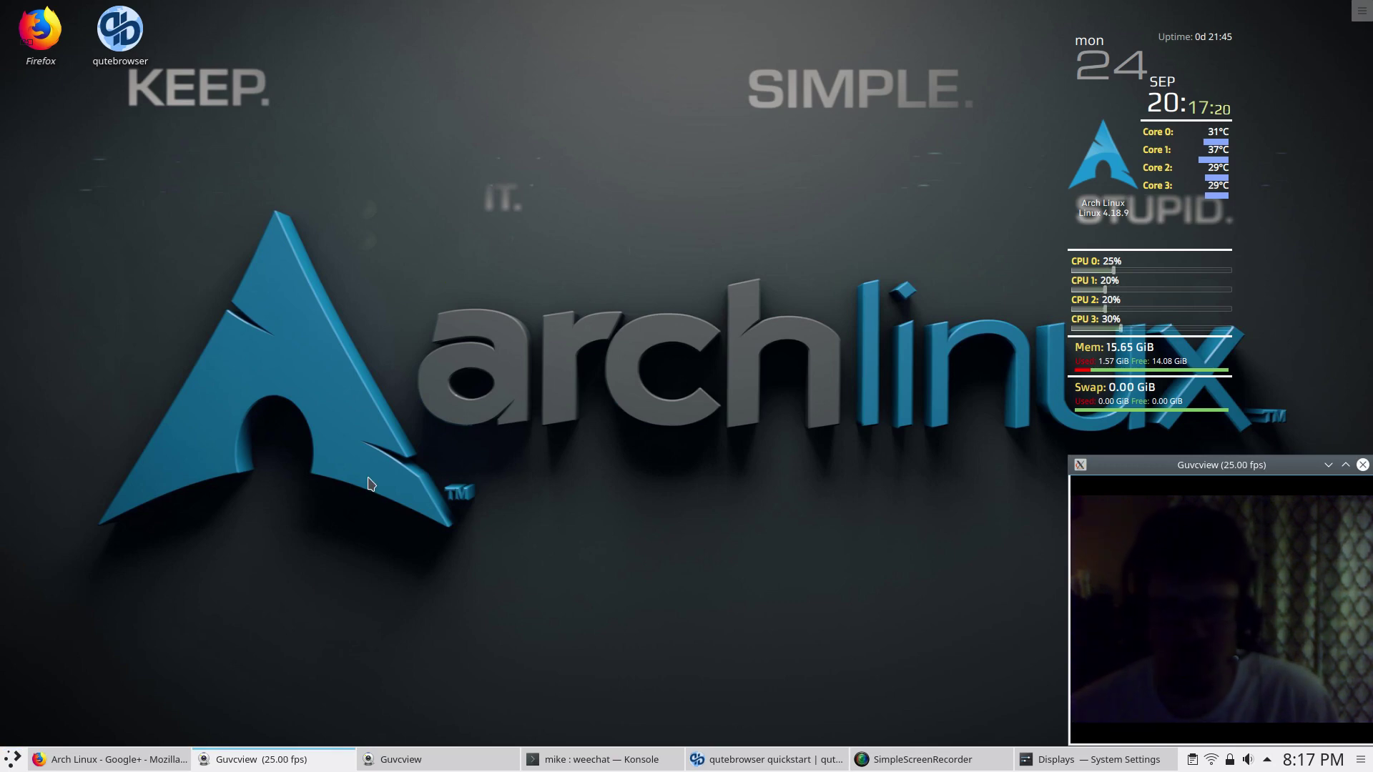
drag(99, 154, 1072, 682)
drag(93, 153, 1312, 617)
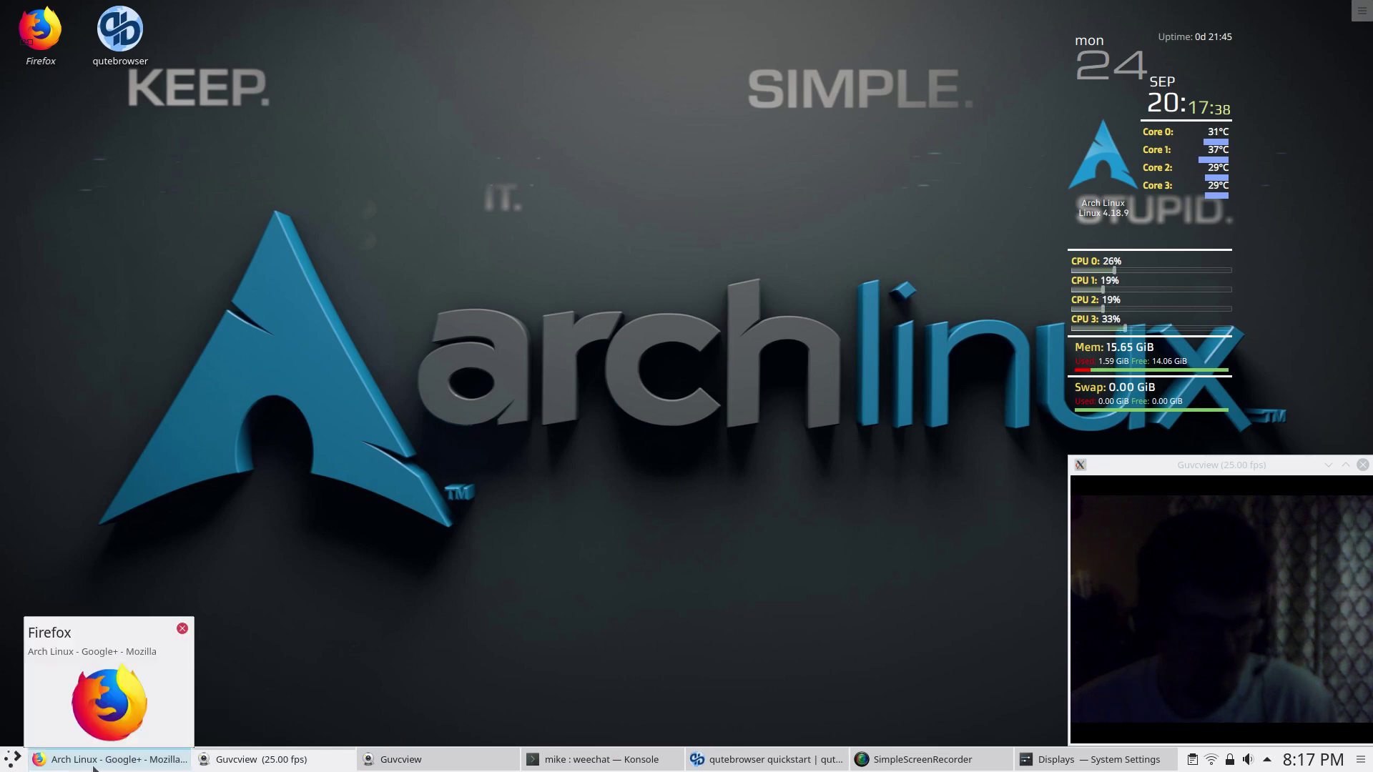
click(107, 759)
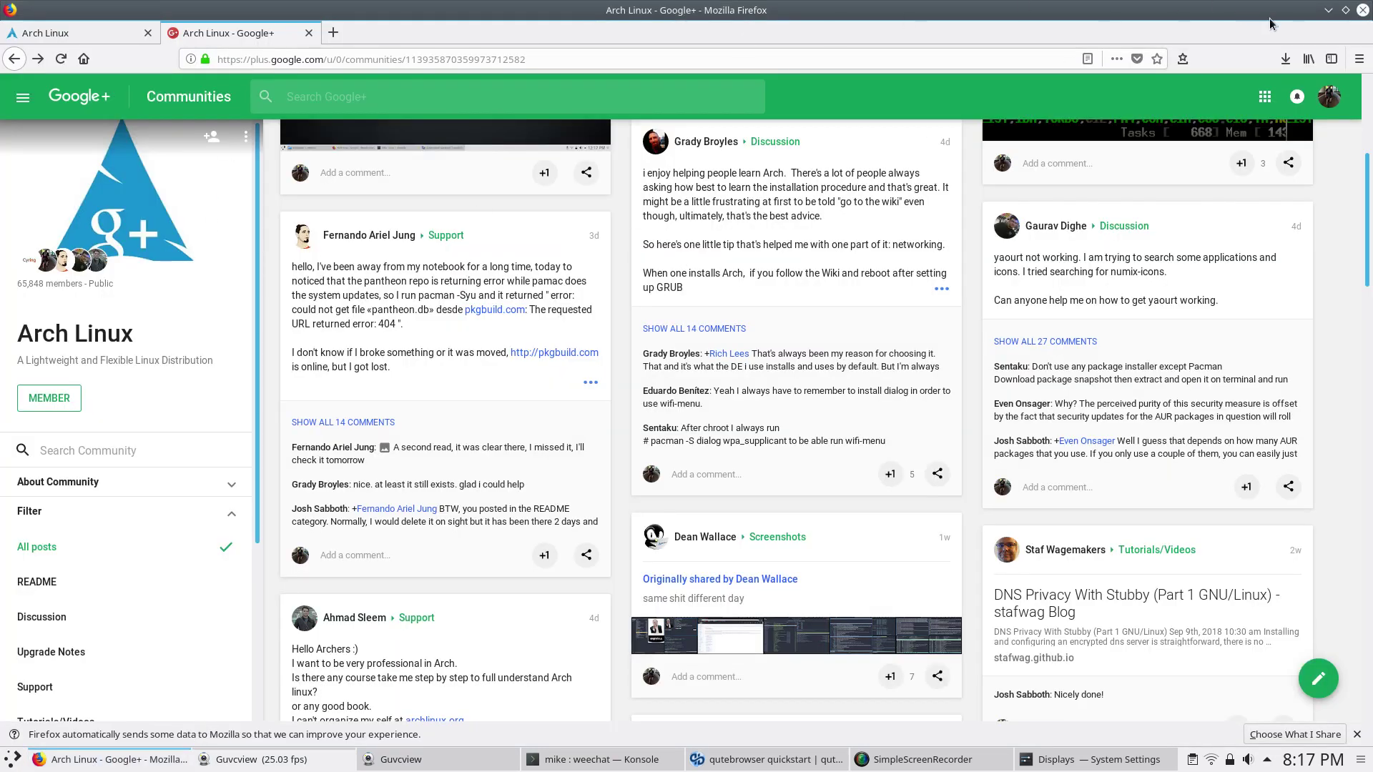
- Search Google Images for 'arch linux icon'
click(83, 60)
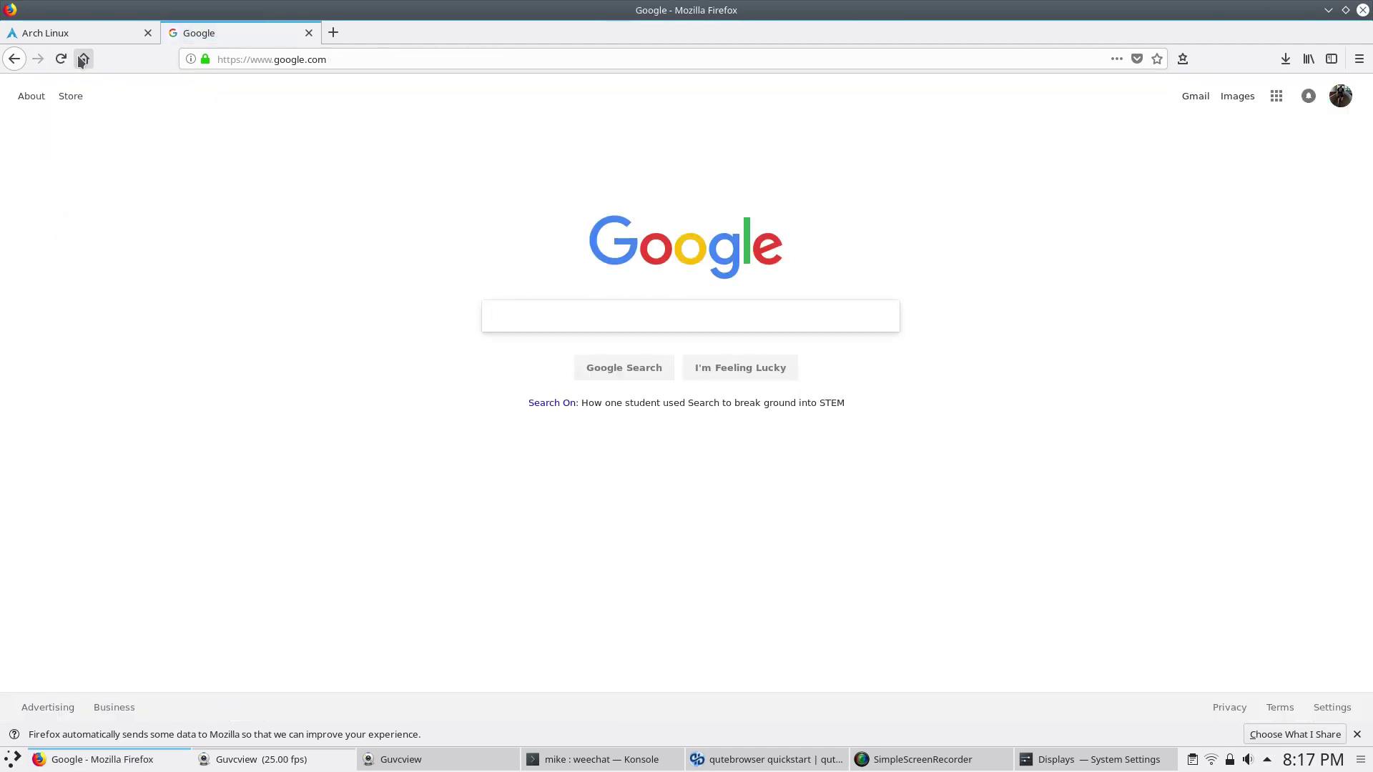
text(arch linux )
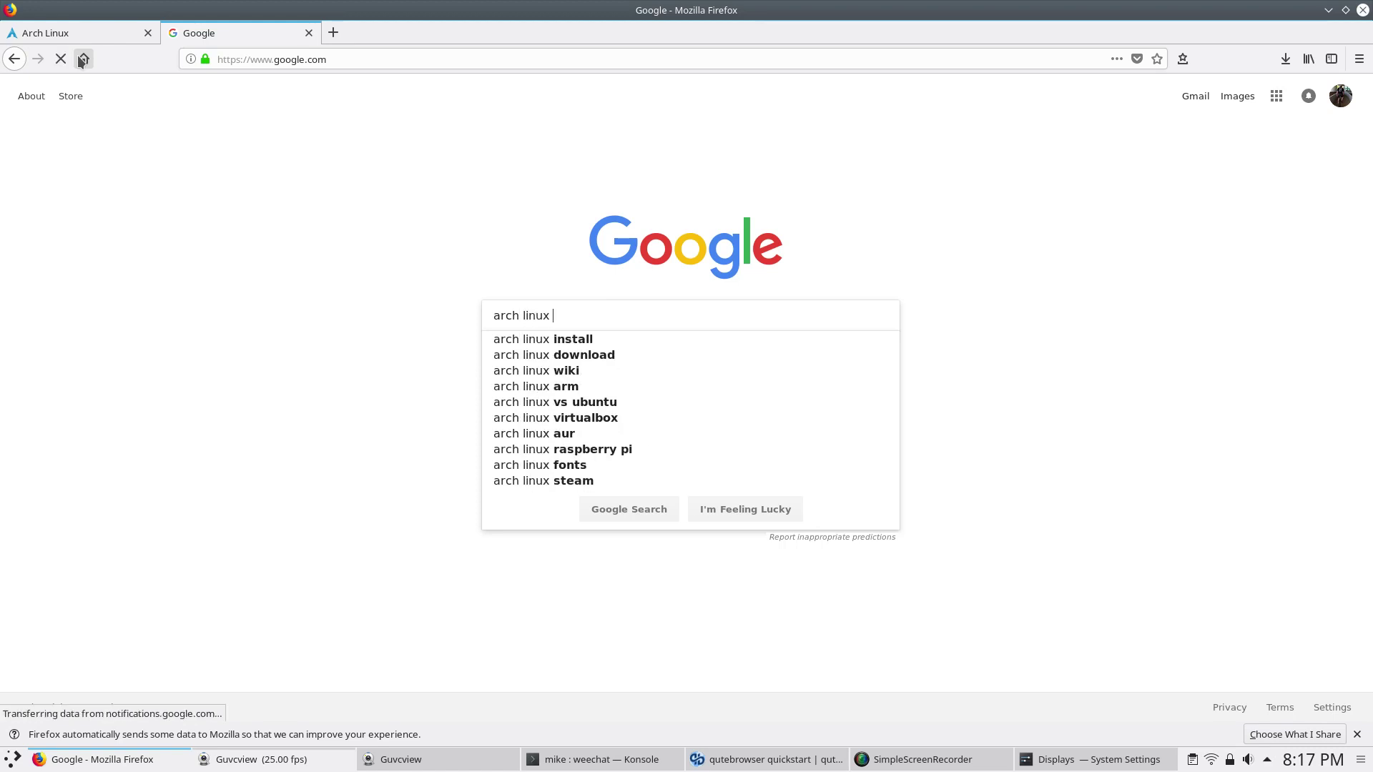
text(icon)
key(Return)
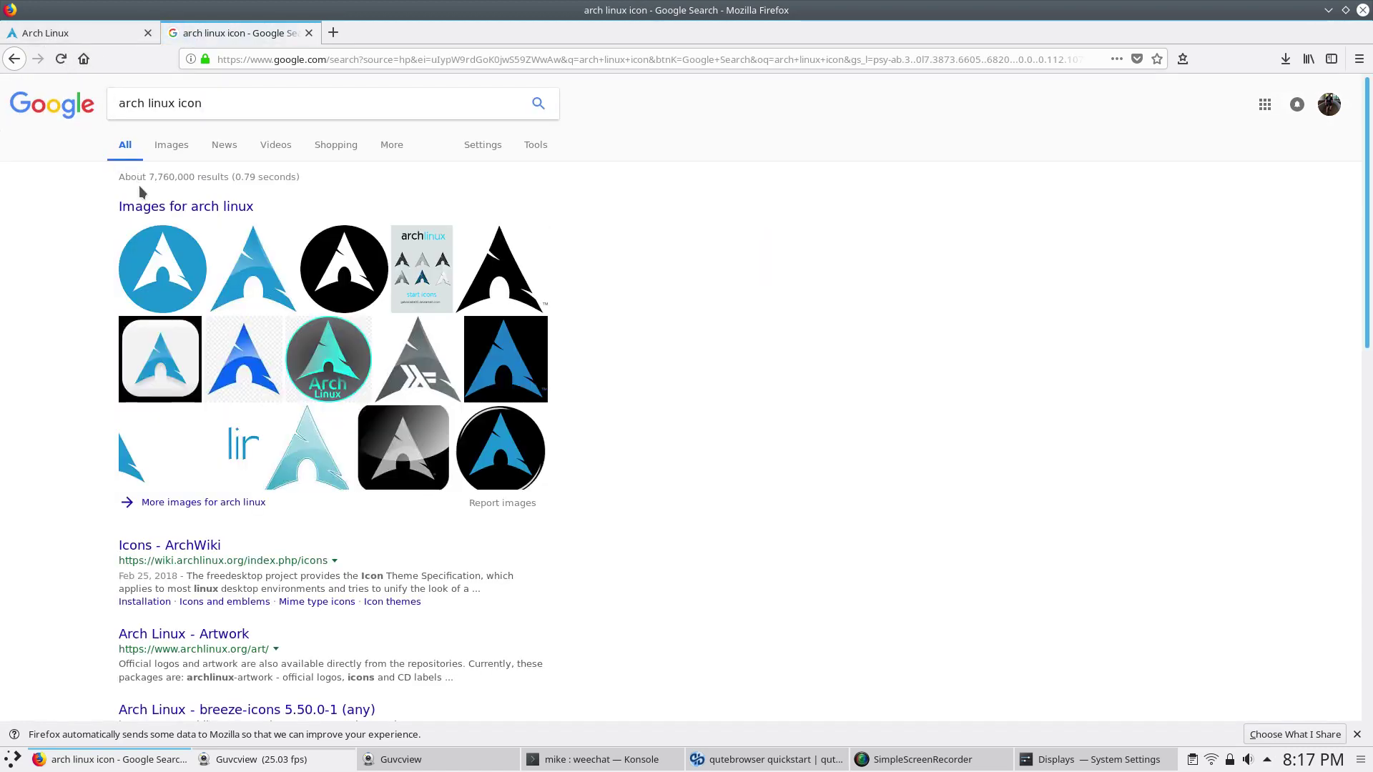
click(169, 146)
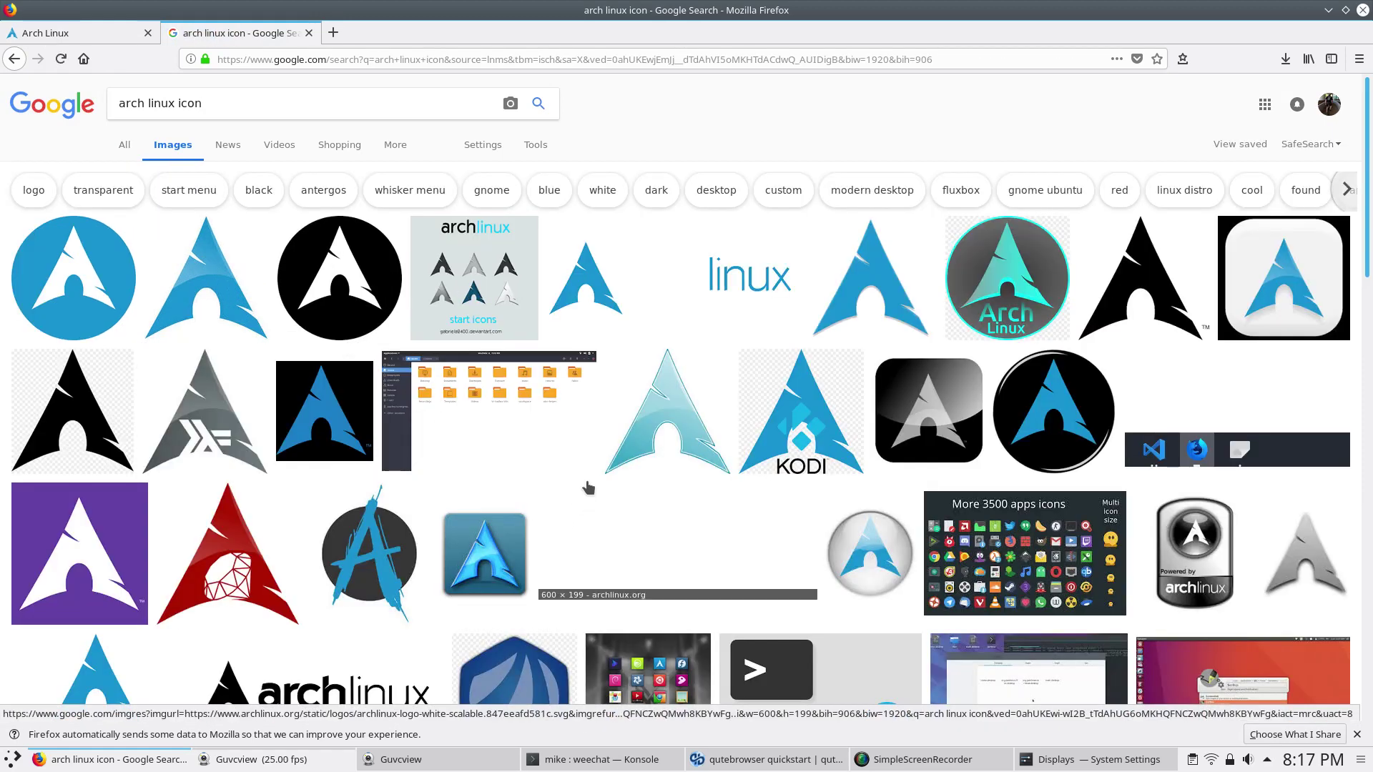
scroll(588, 488, down, 10)
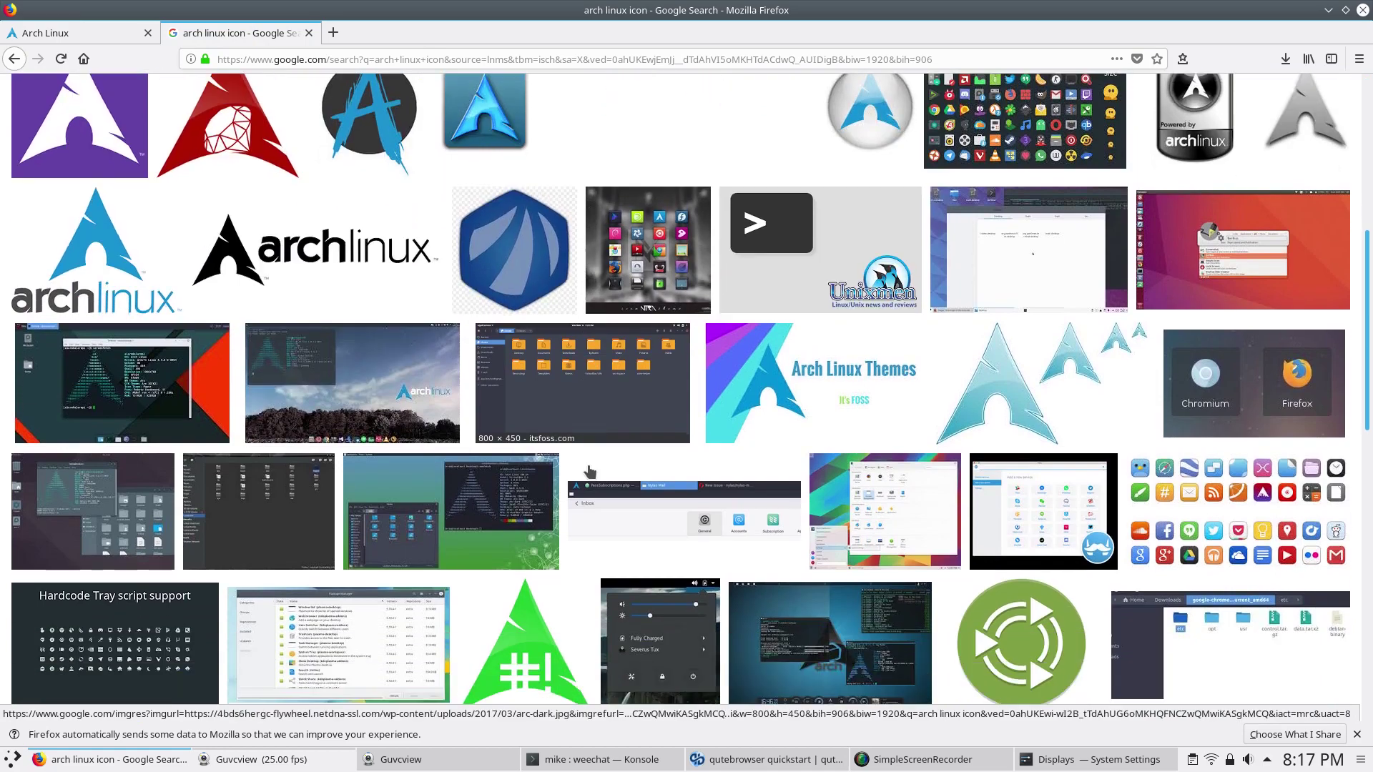
scroll(589, 471, down, 20)
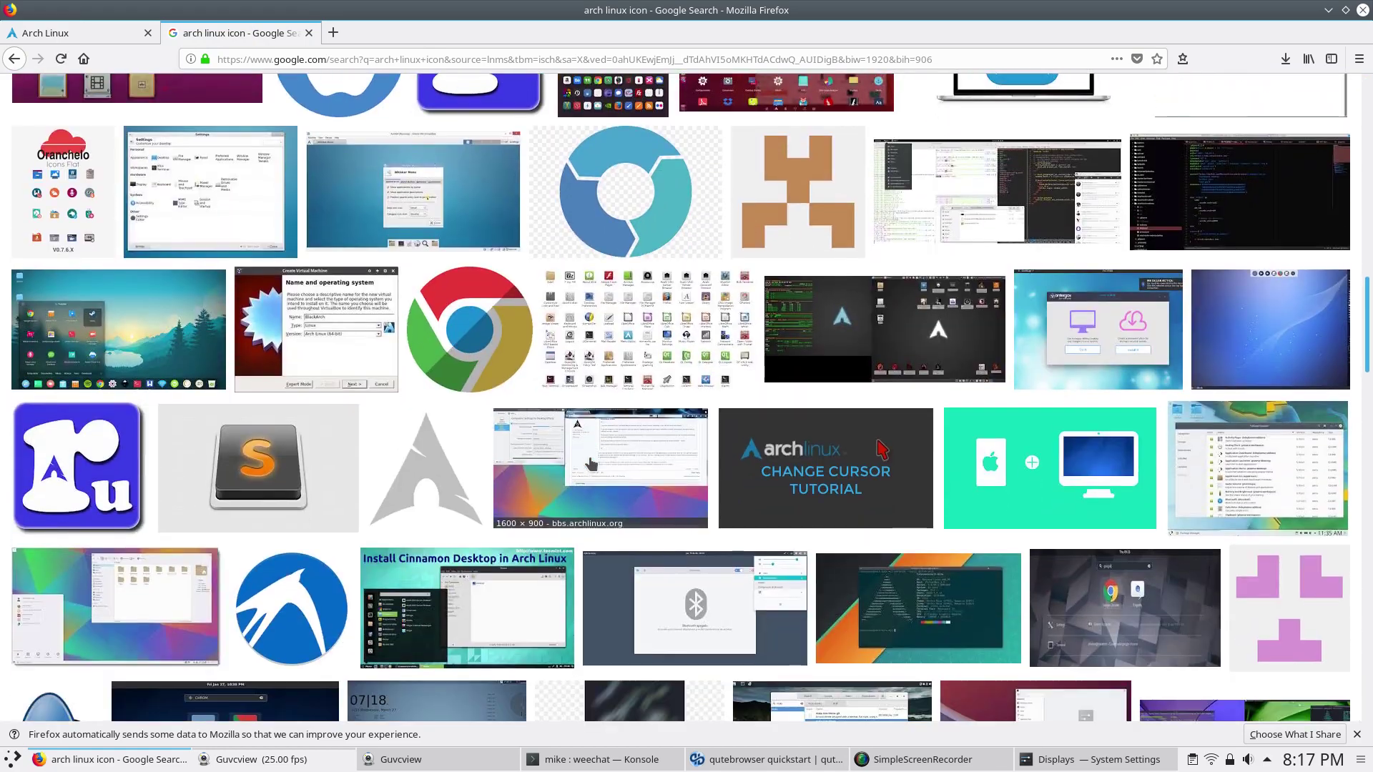
scroll(590, 464, up, 20)
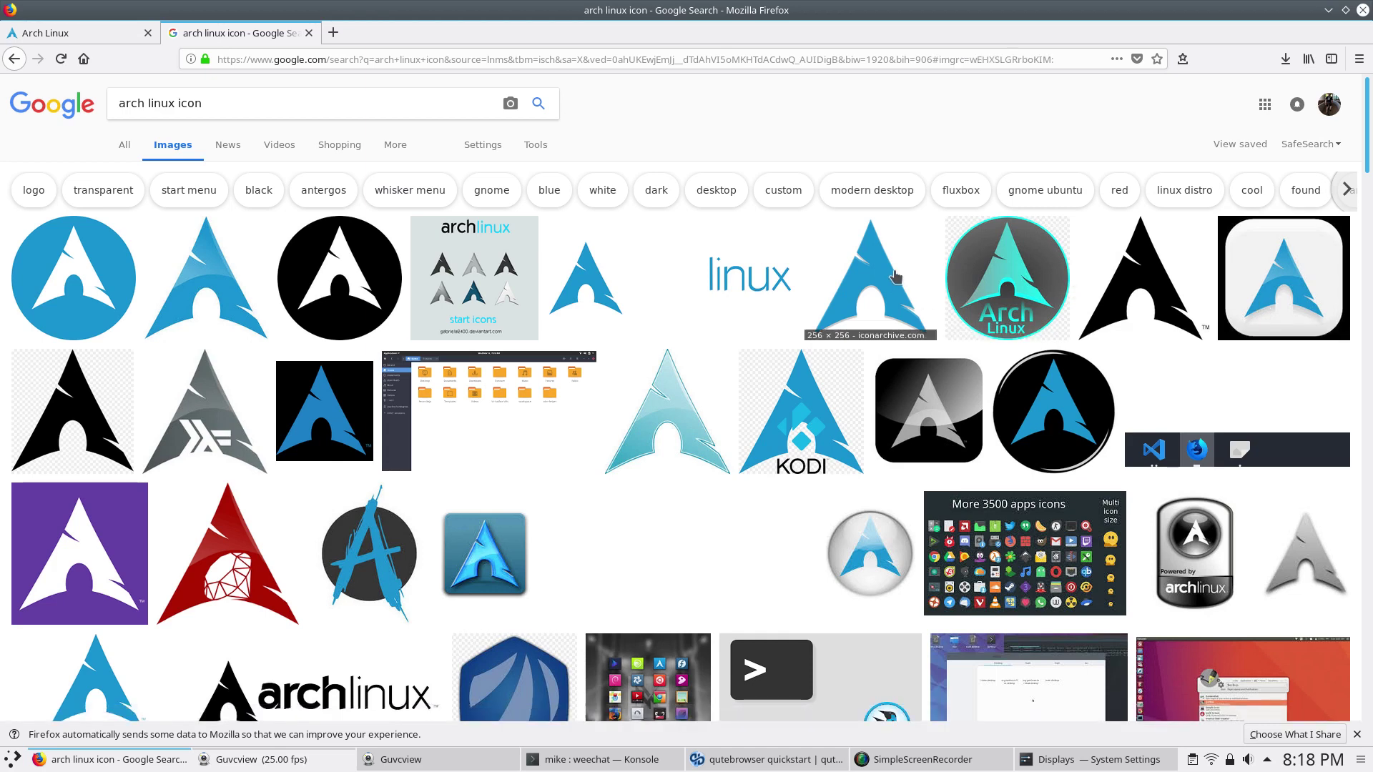
- Save the blue Arch logo to the home folder as distributor-logo-archlinux-icon.png
click(895, 277)
right_click(434, 409)
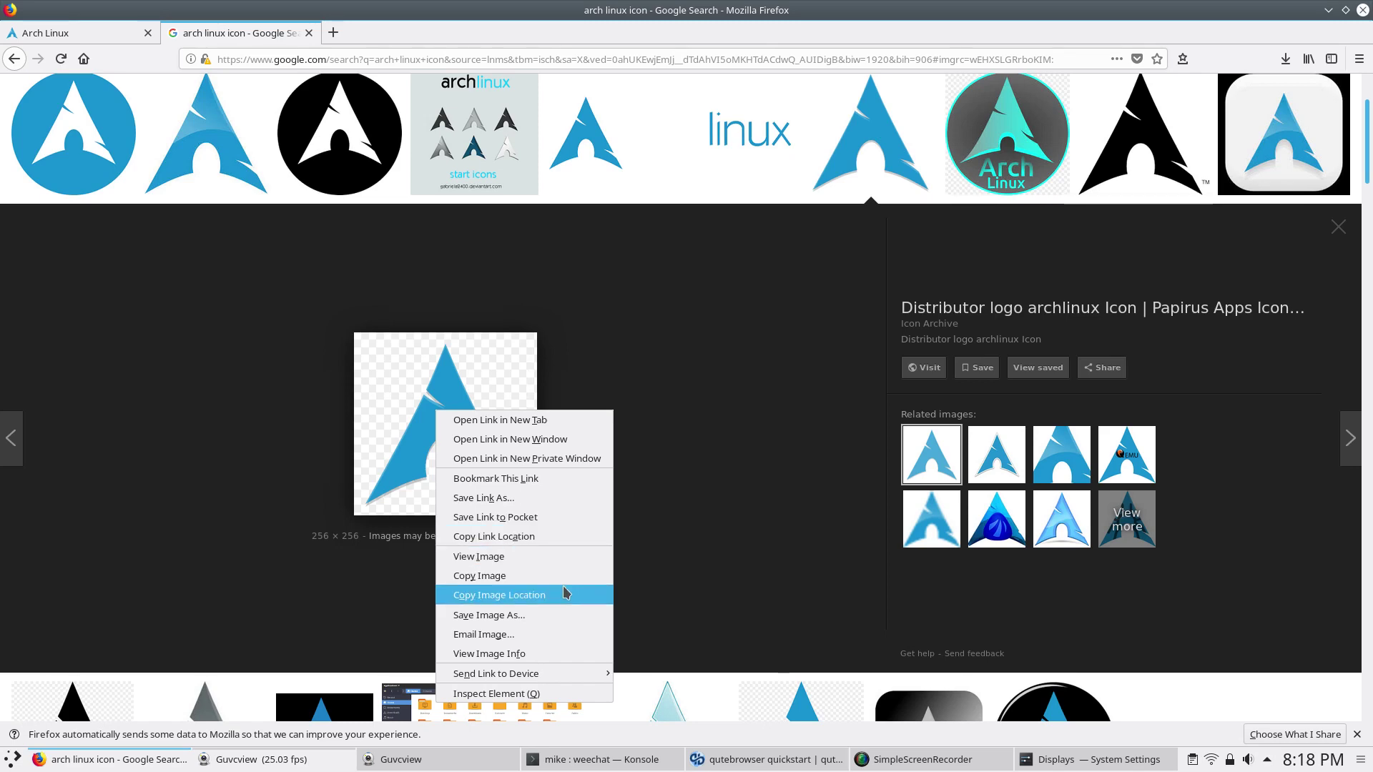
click(566, 613)
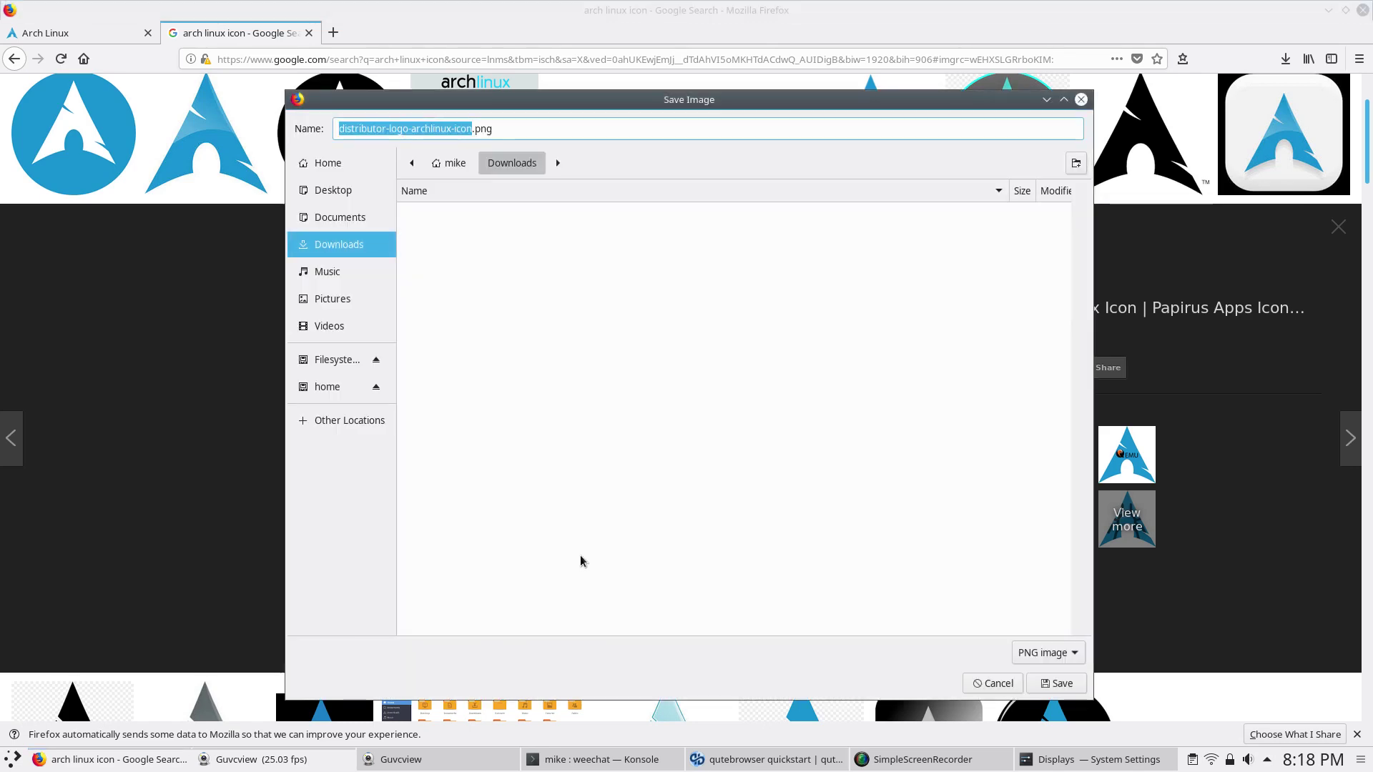
click(451, 165)
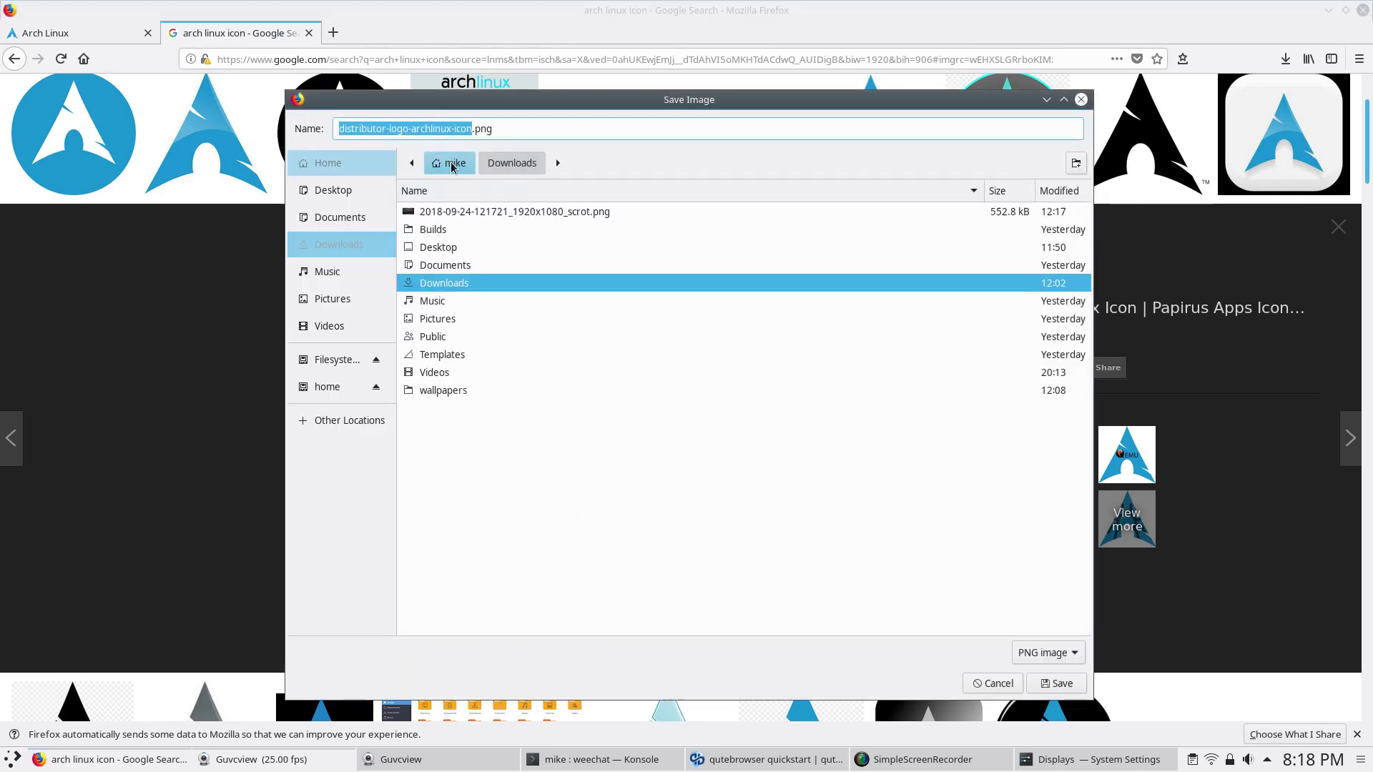
click(1058, 685)
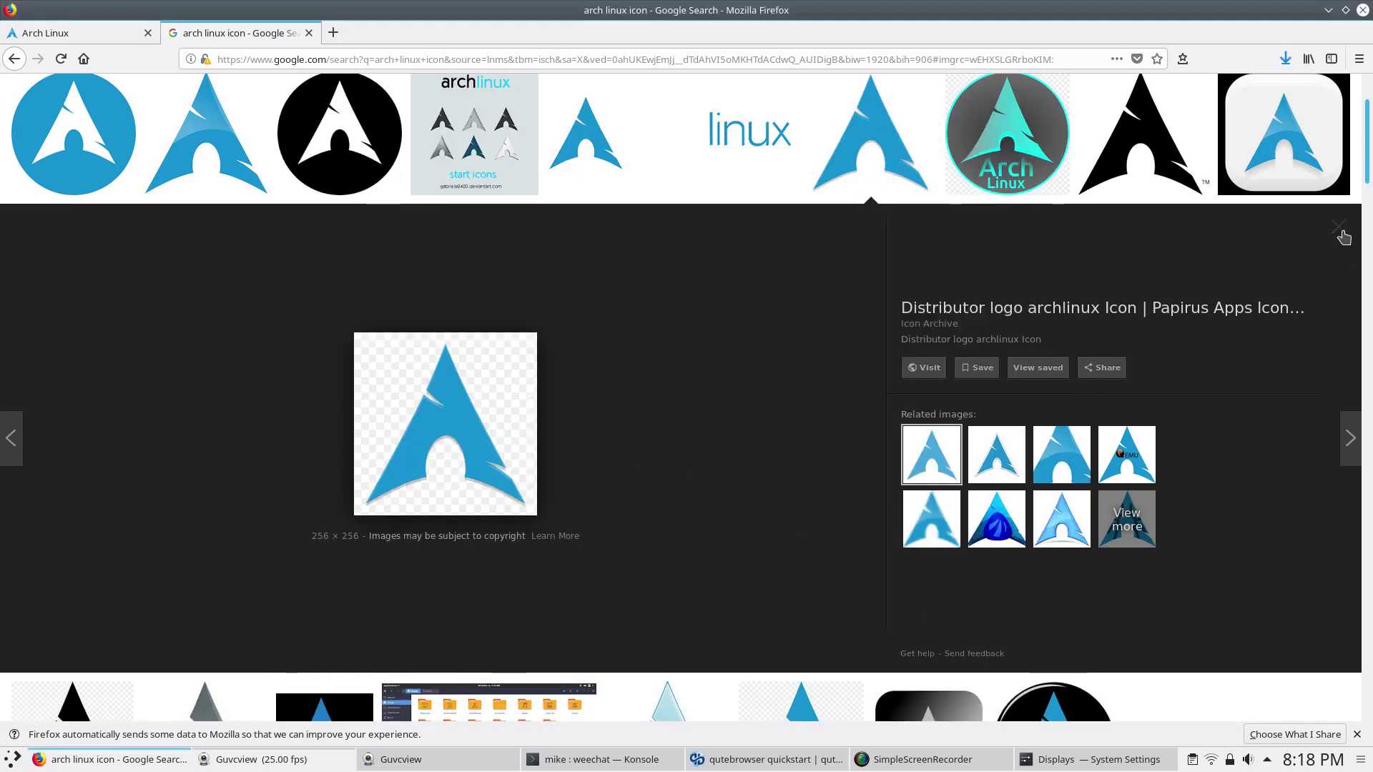
click(1340, 233)
- Minimise Firefox and open the icon chooser in Application Menu Settings
click(1327, 10)
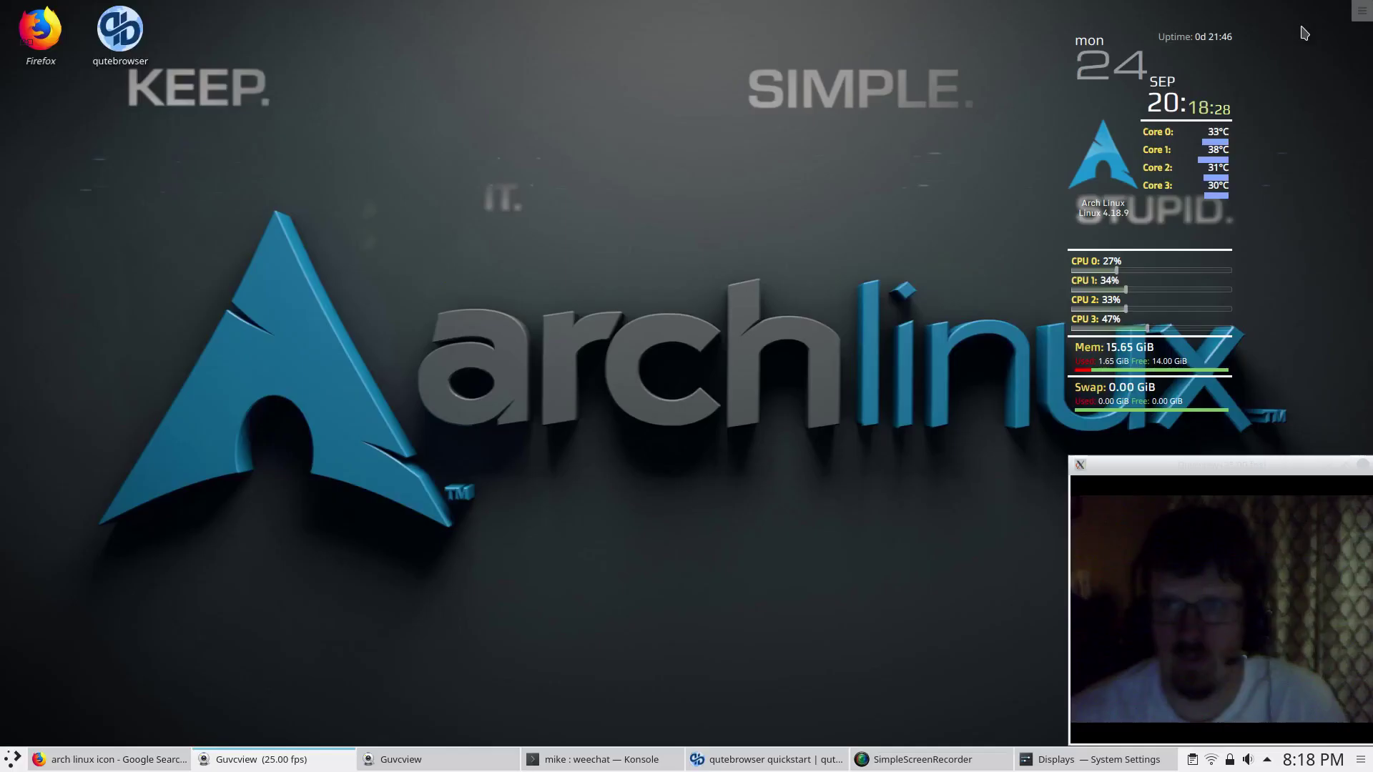
right_click(12, 760)
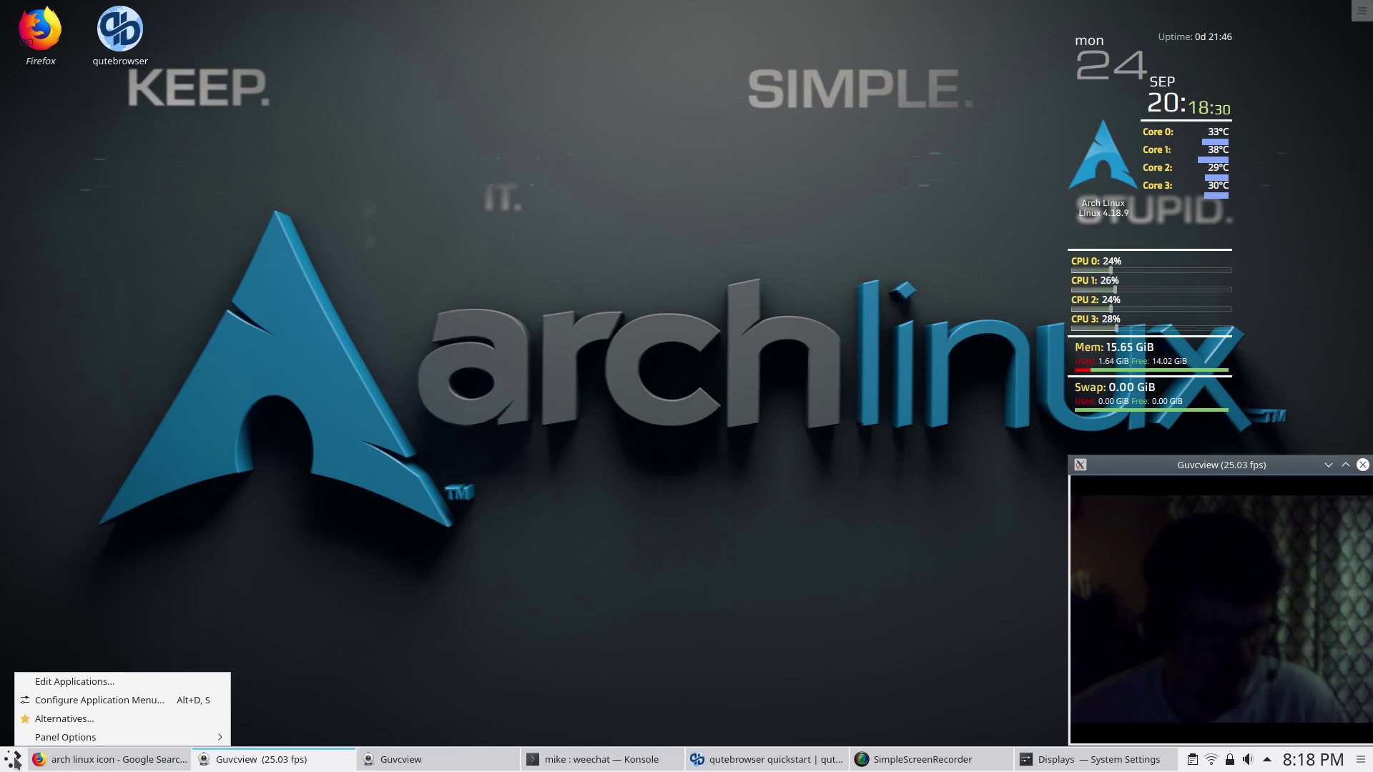
click(130, 701)
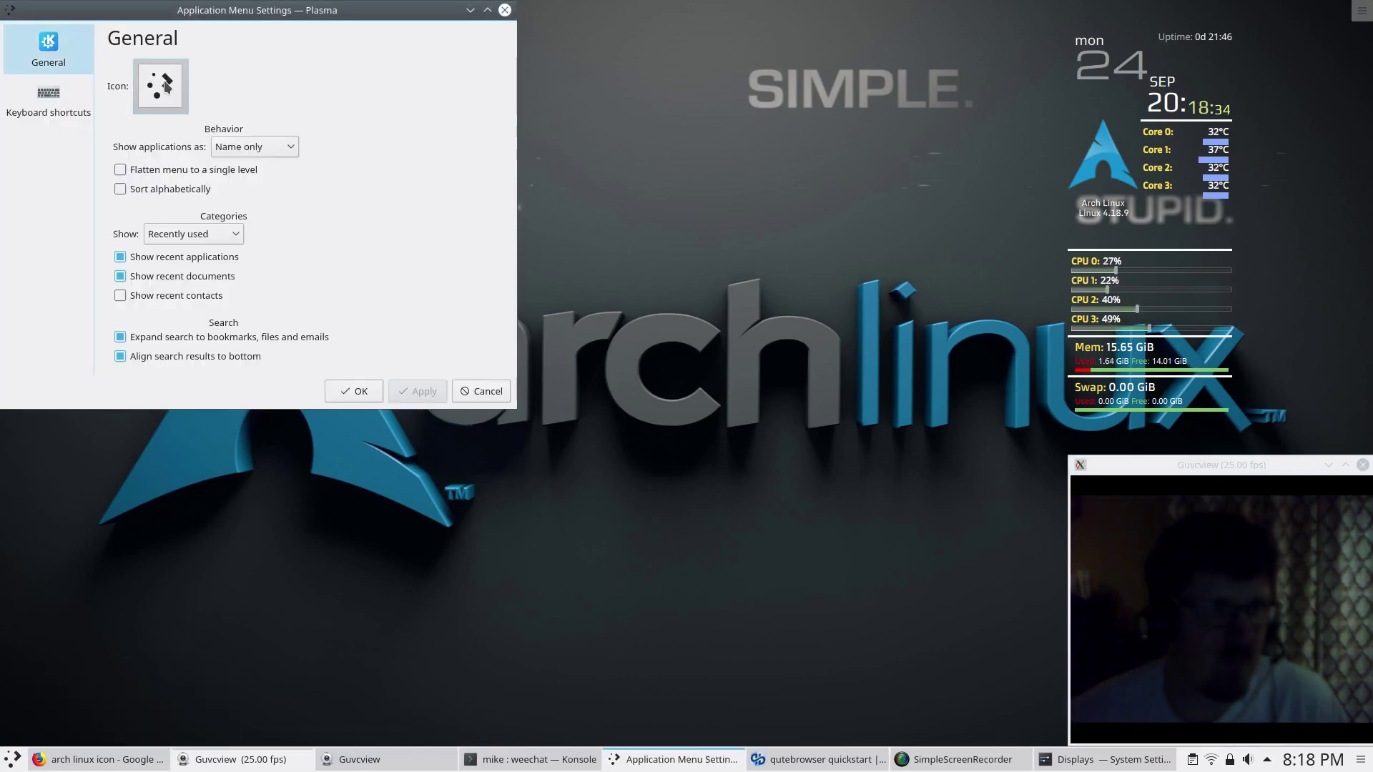
click(166, 85)
click(194, 131)
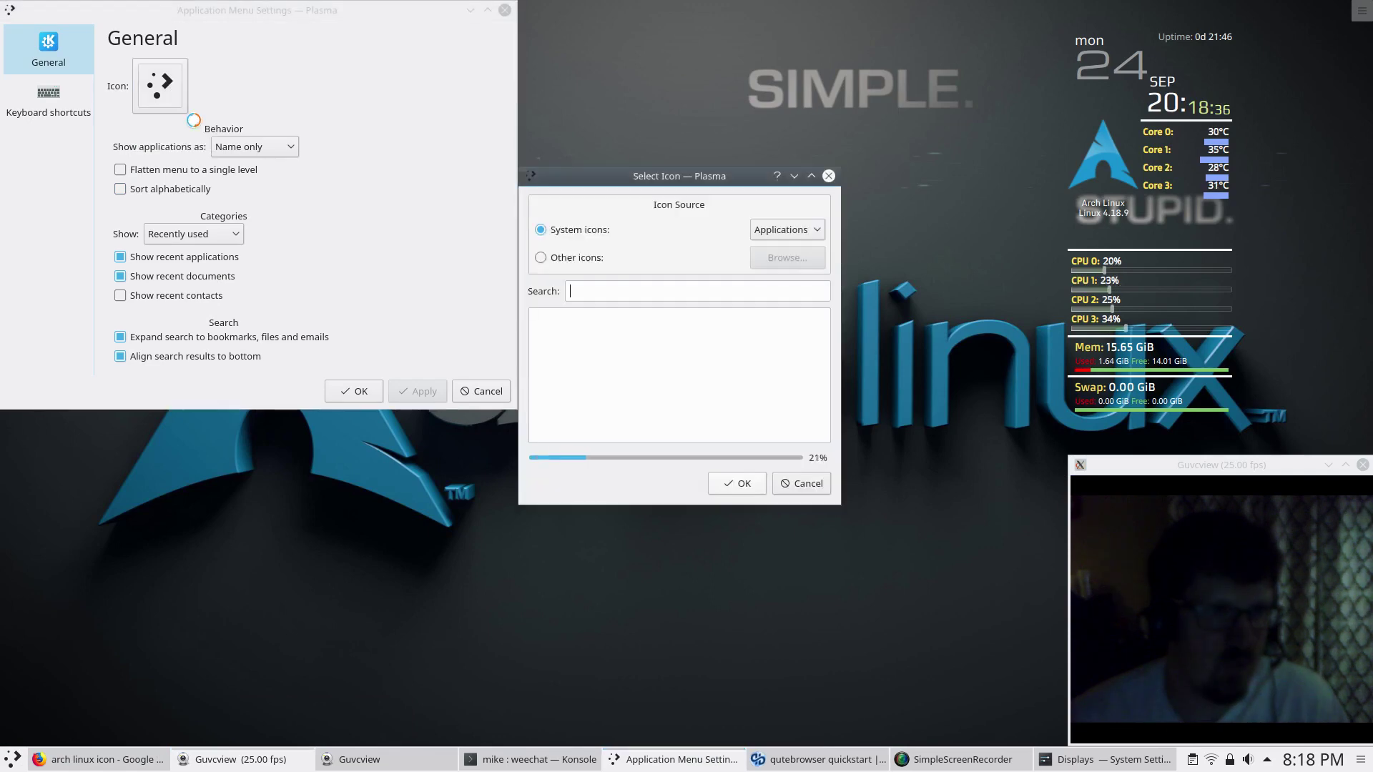
- Set the launcher icon to the saved Arch logo png from the home folder, apply, and close
click(567, 259)
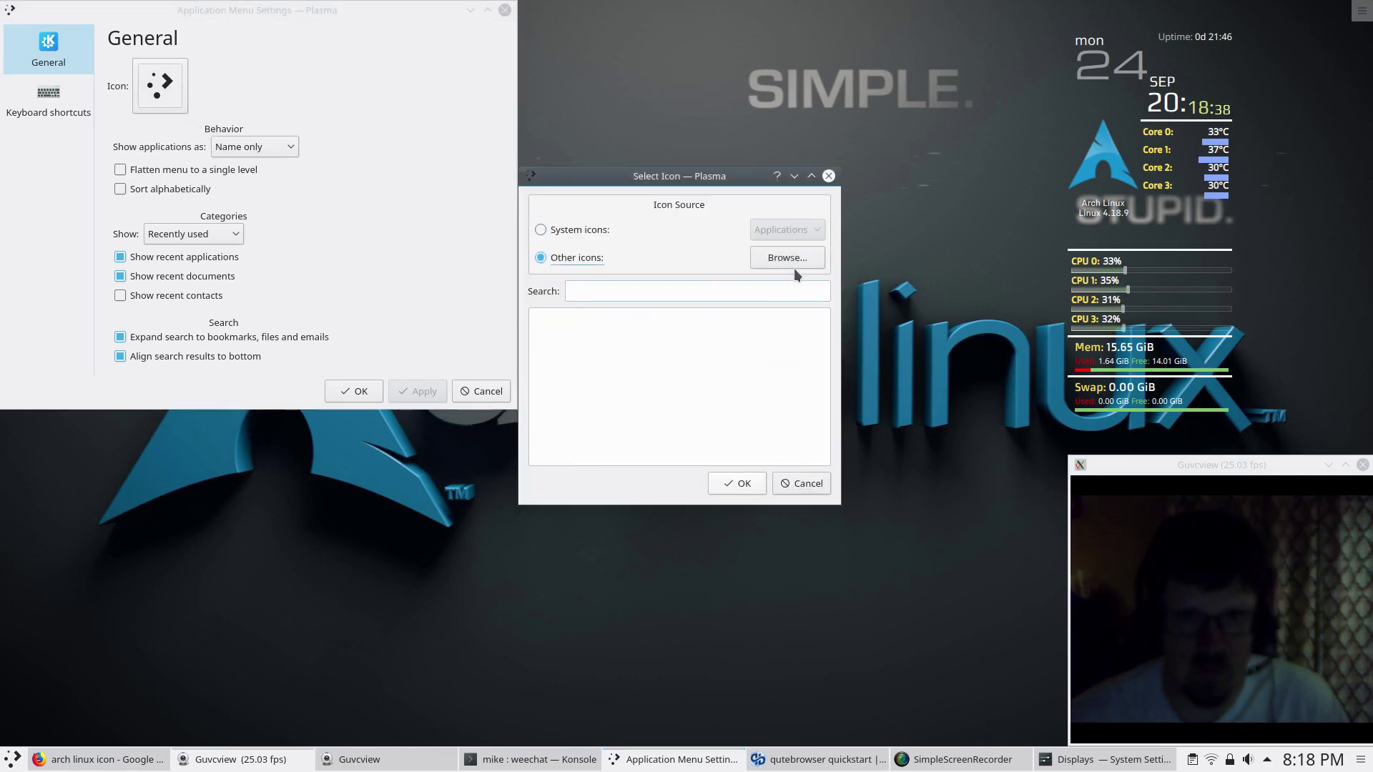
click(810, 259)
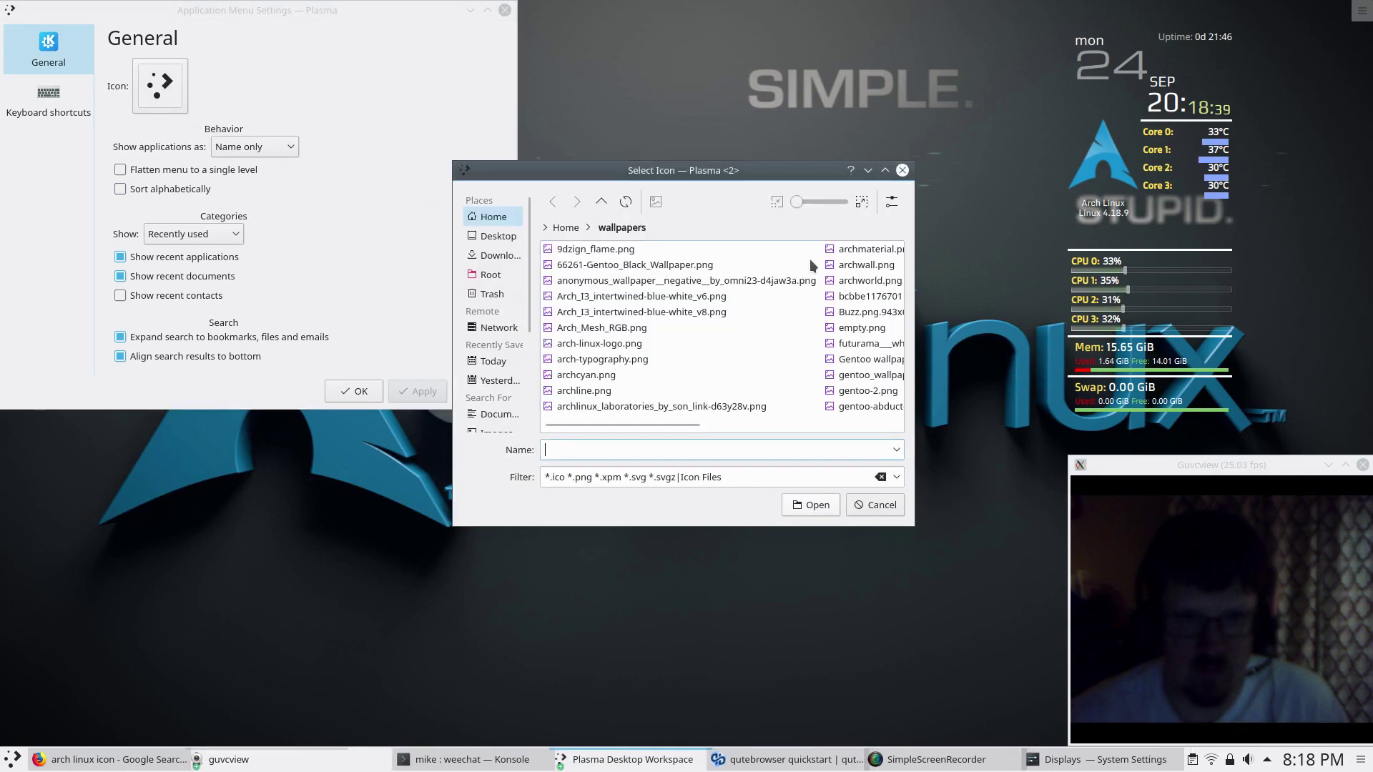
click(499, 236)
click(493, 217)
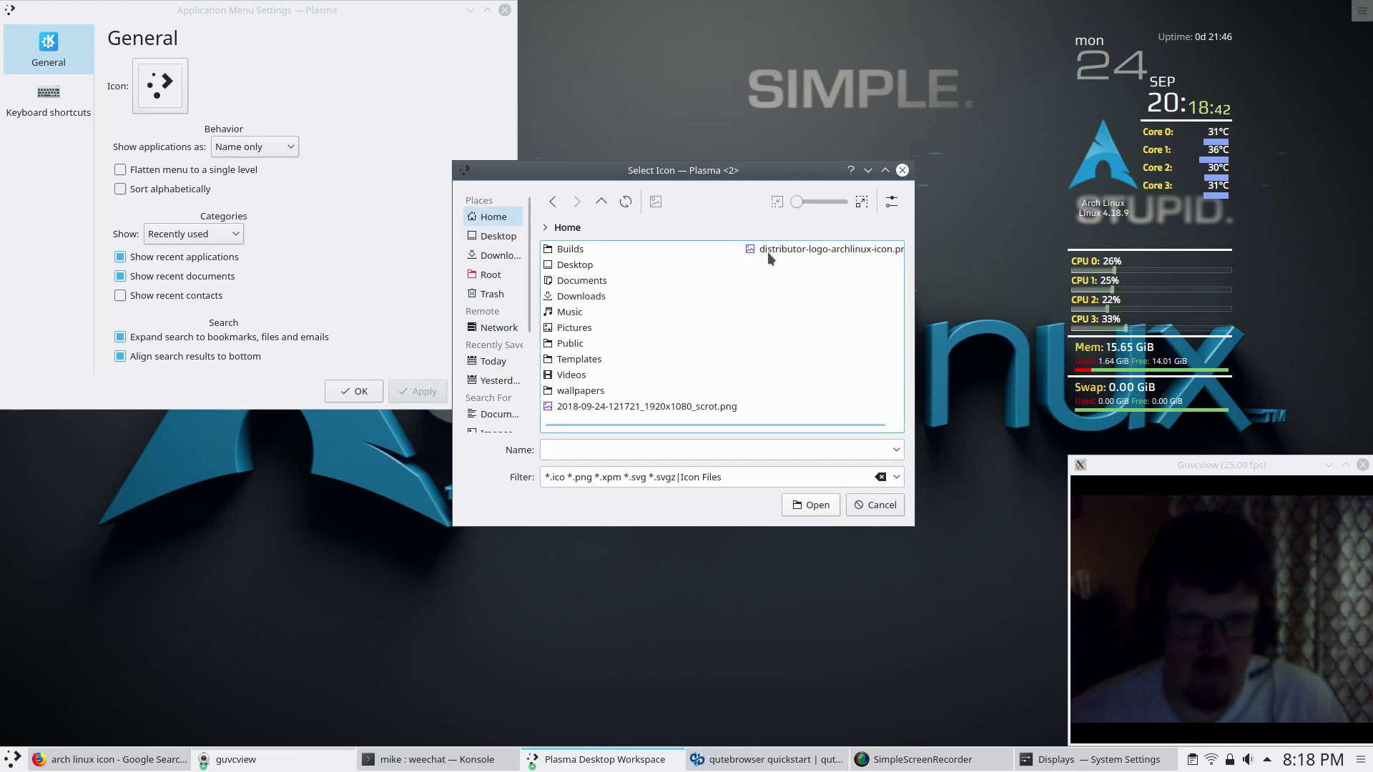
double_click(773, 249)
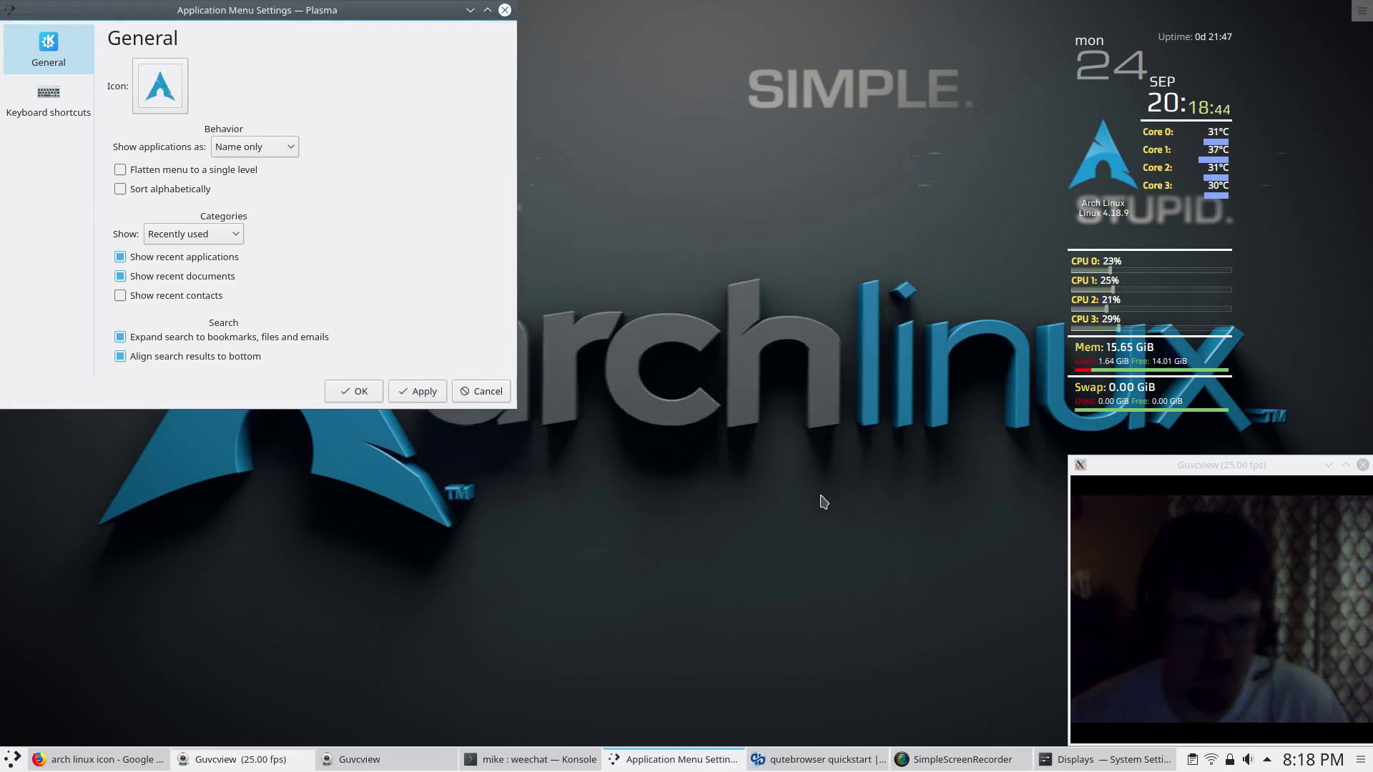
click(429, 397)
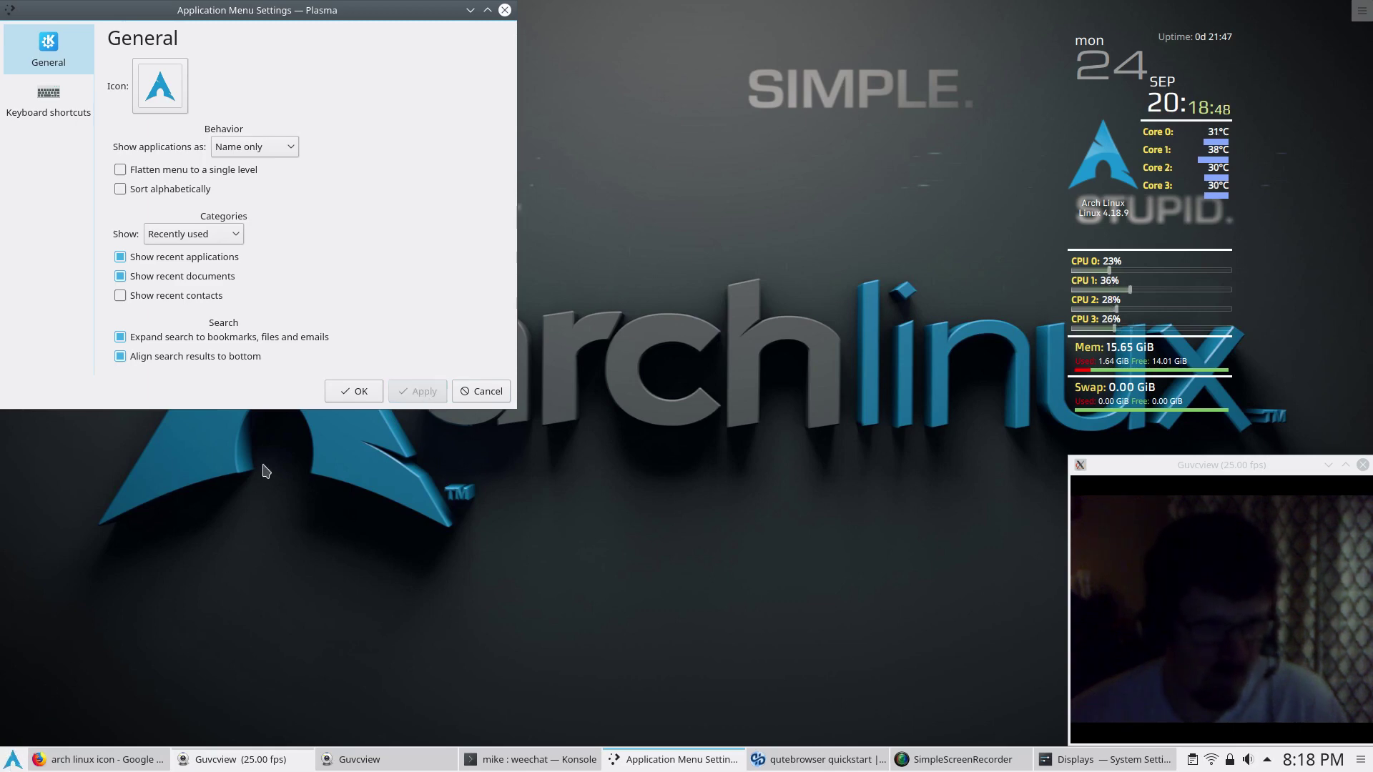
click(366, 394)
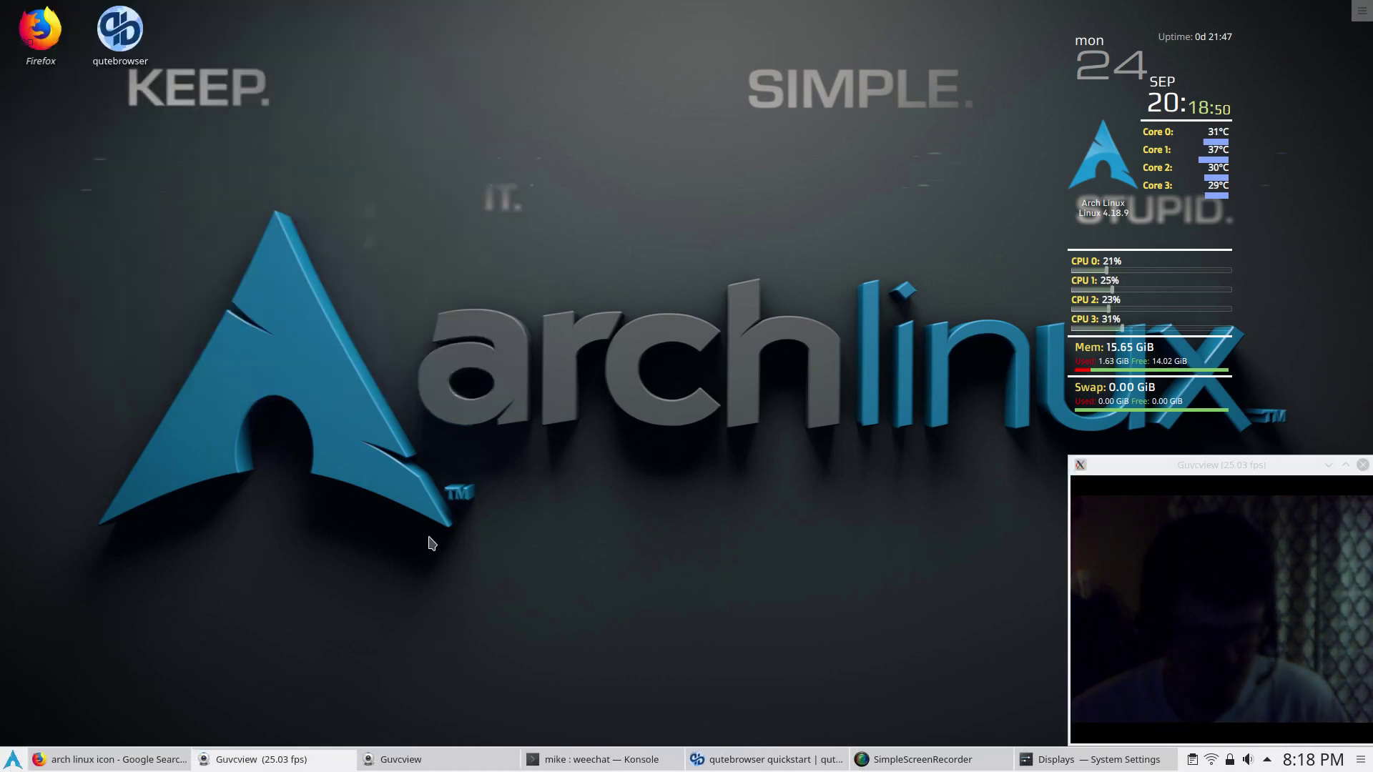
- Restore the Displays window, go back to all categories, and open the workspace theme settings
click(1091, 761)
click(238, 91)
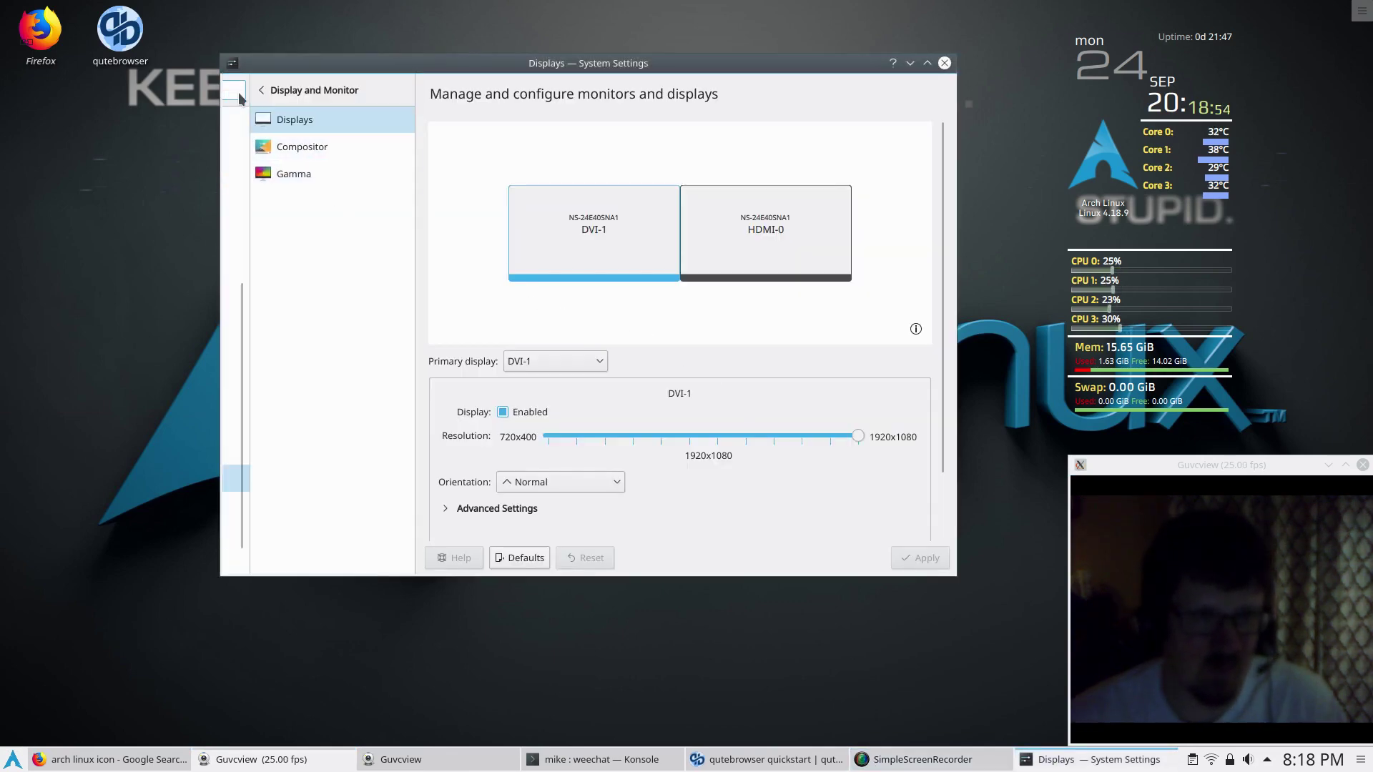
scroll(327, 390, down, 1)
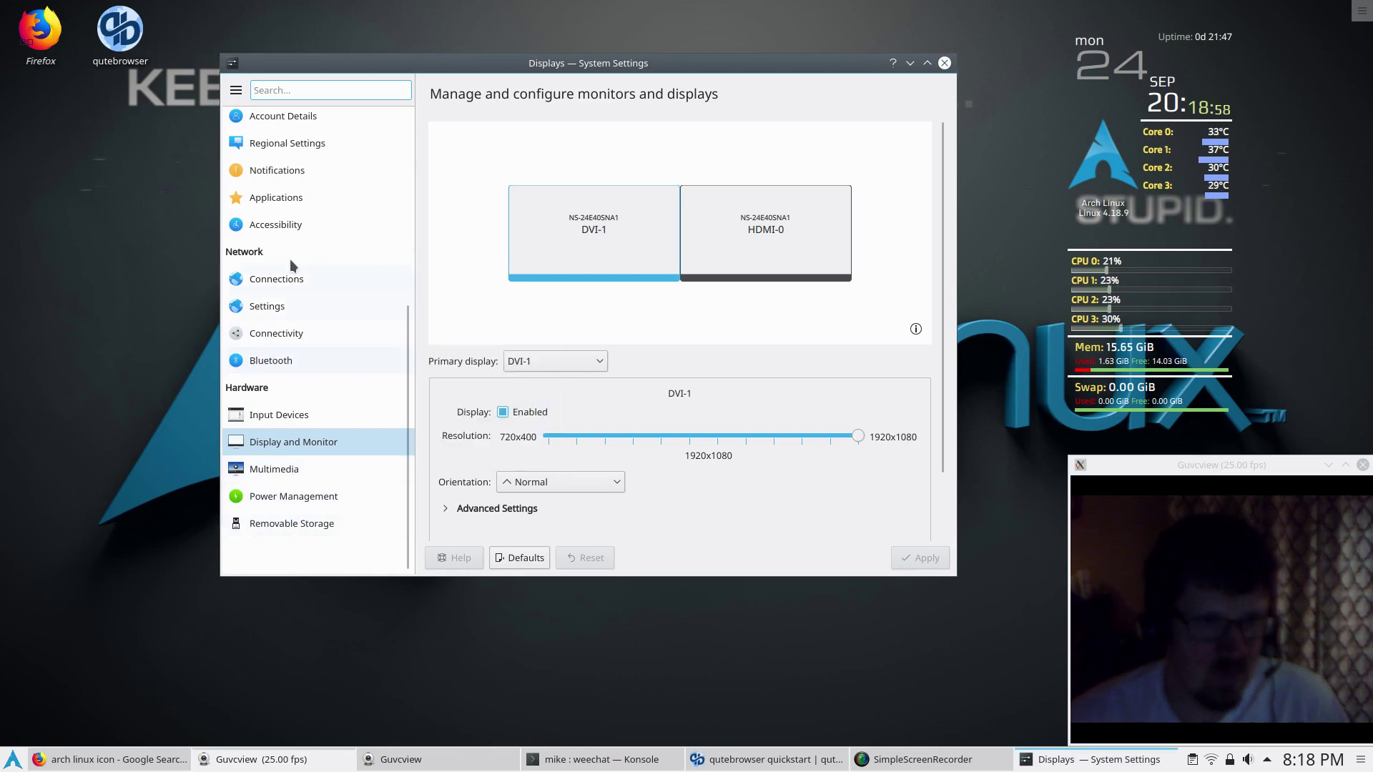
scroll(311, 226, up, 5)
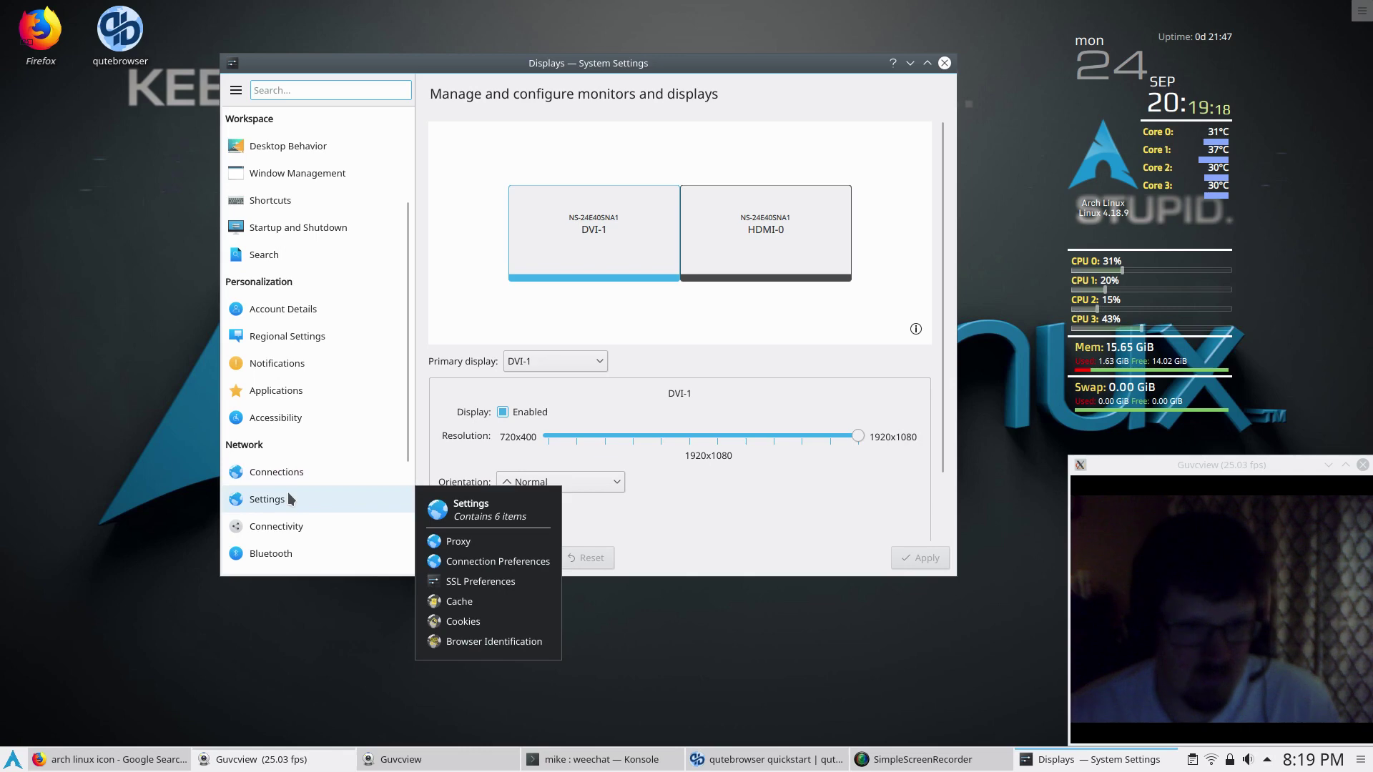
scroll(288, 494, down, 1)
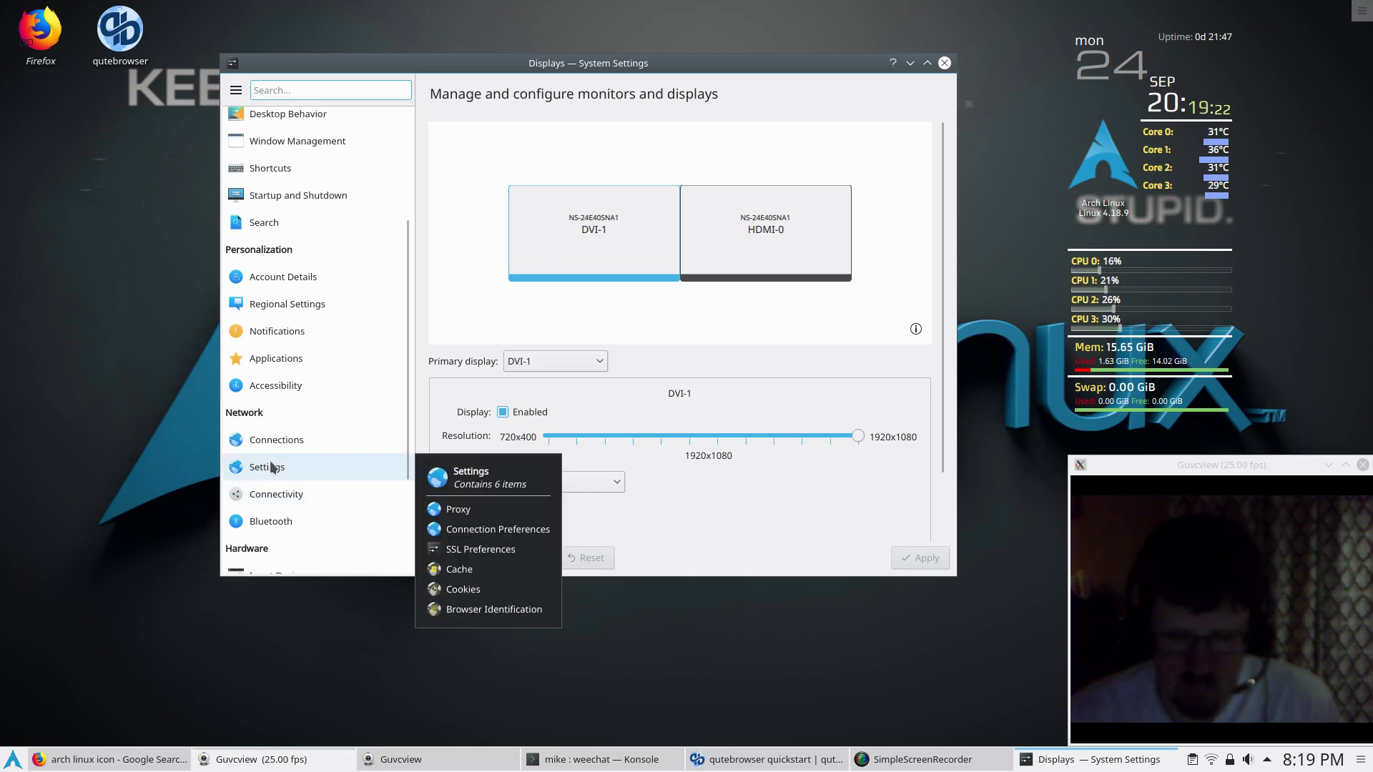
scroll(268, 491, down, 1)
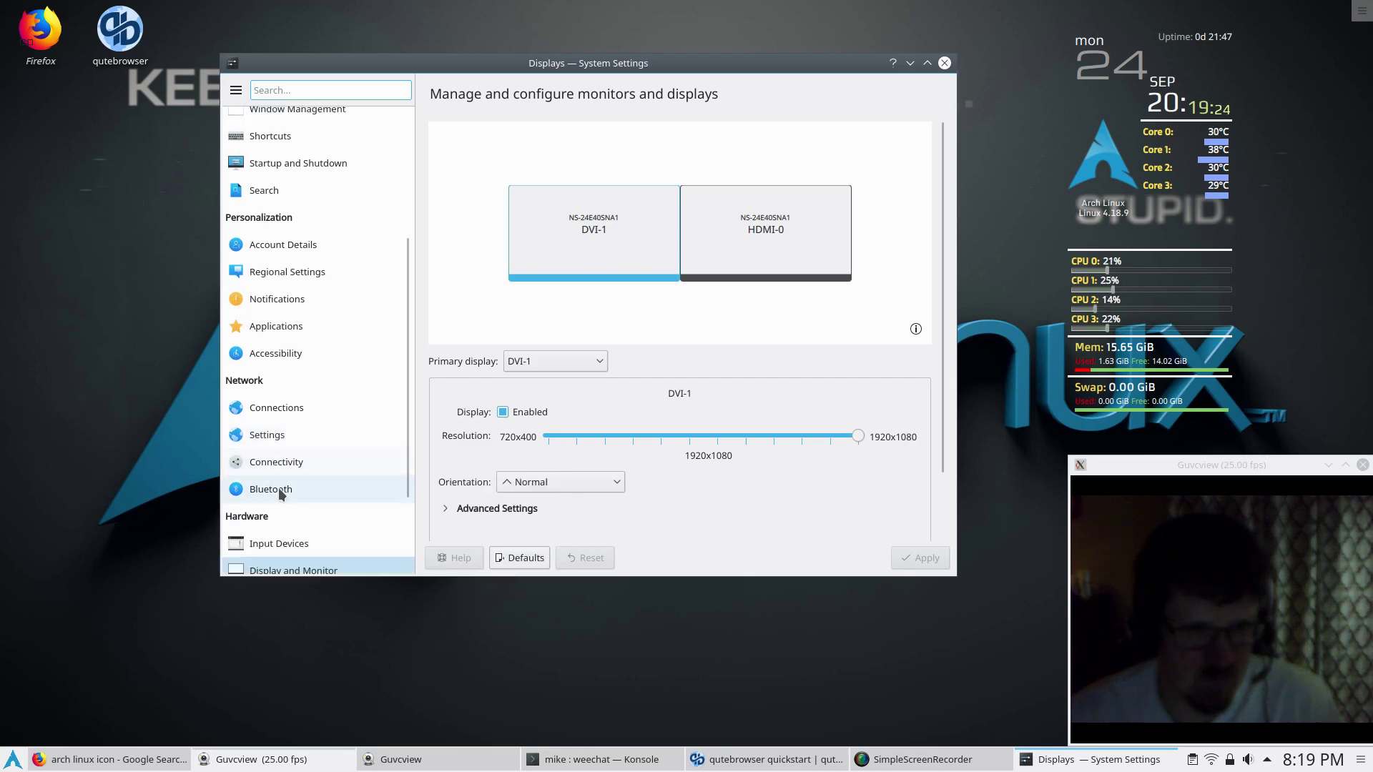
scroll(279, 490, down, 4)
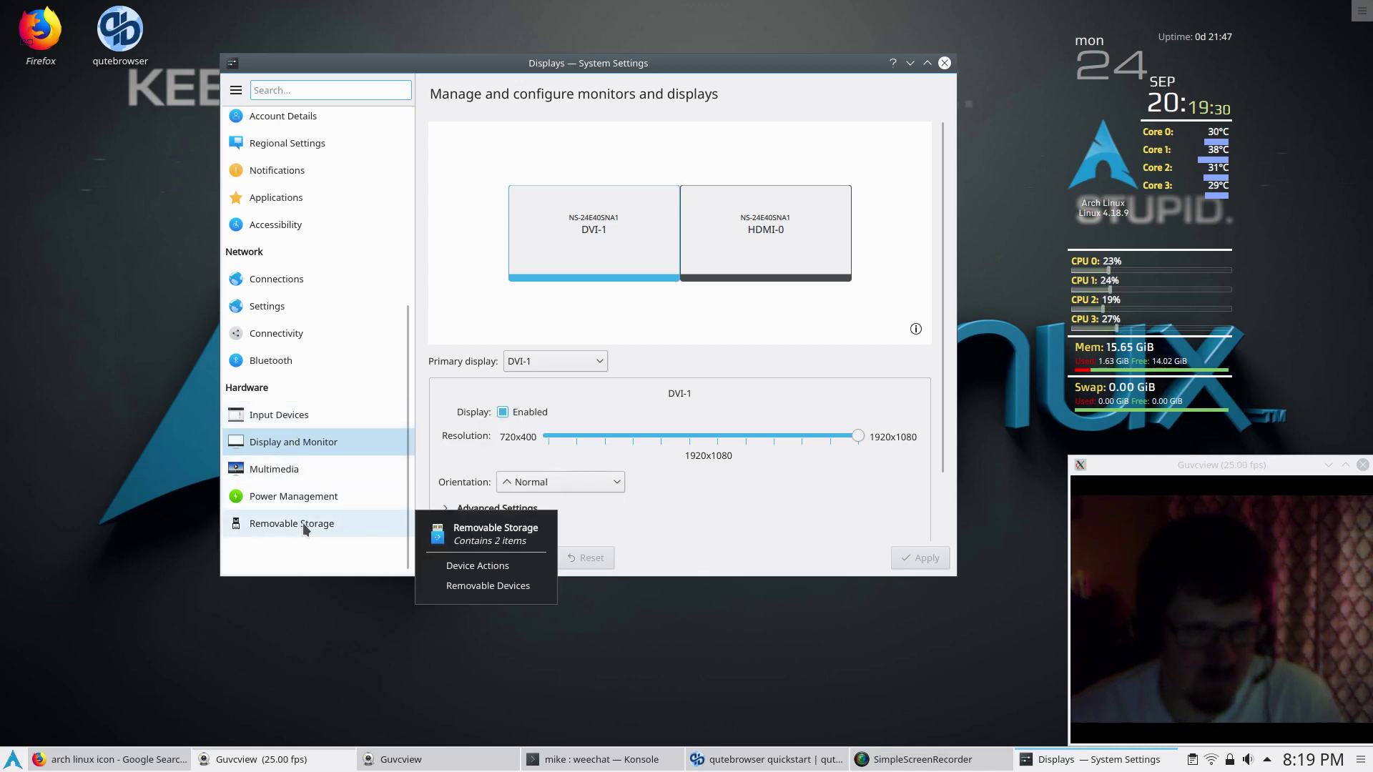
scroll(320, 439, up, 8)
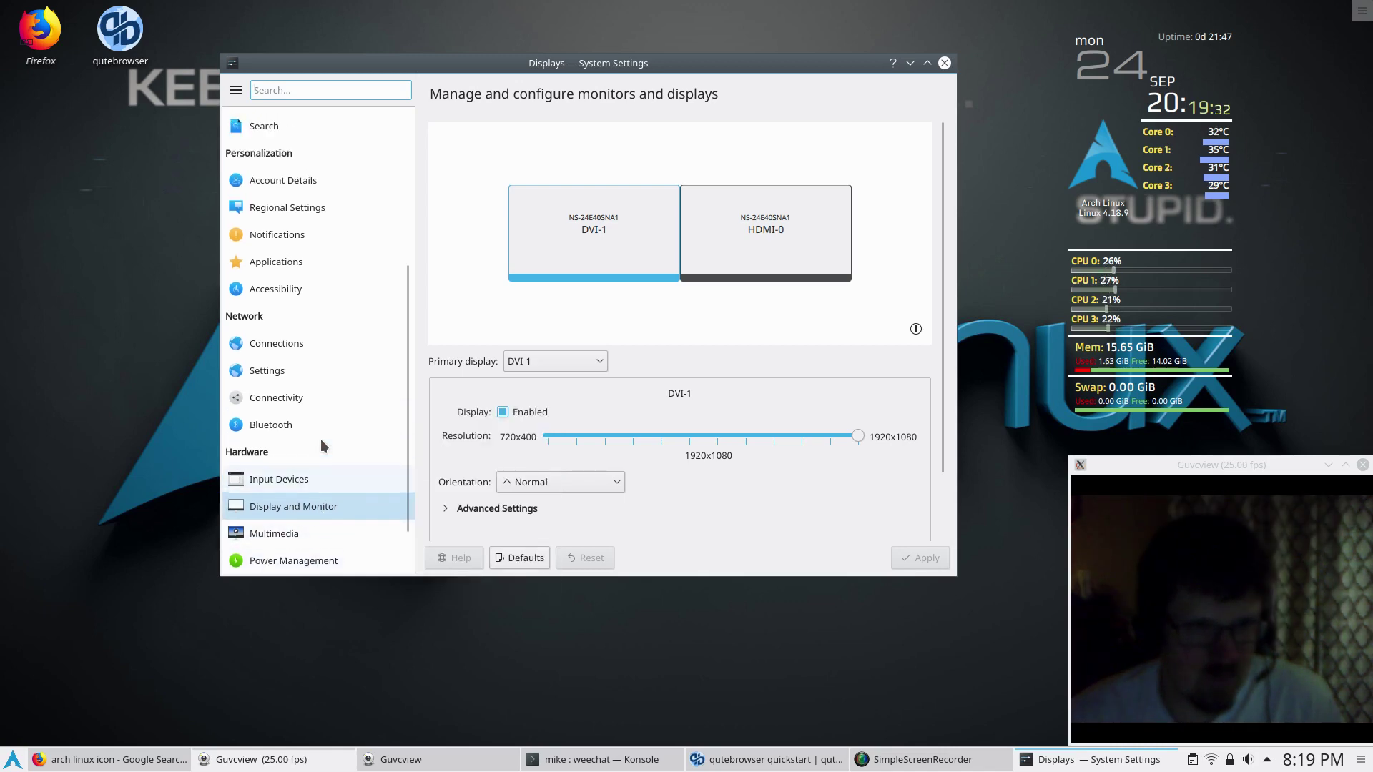
scroll(320, 441, up, 3)
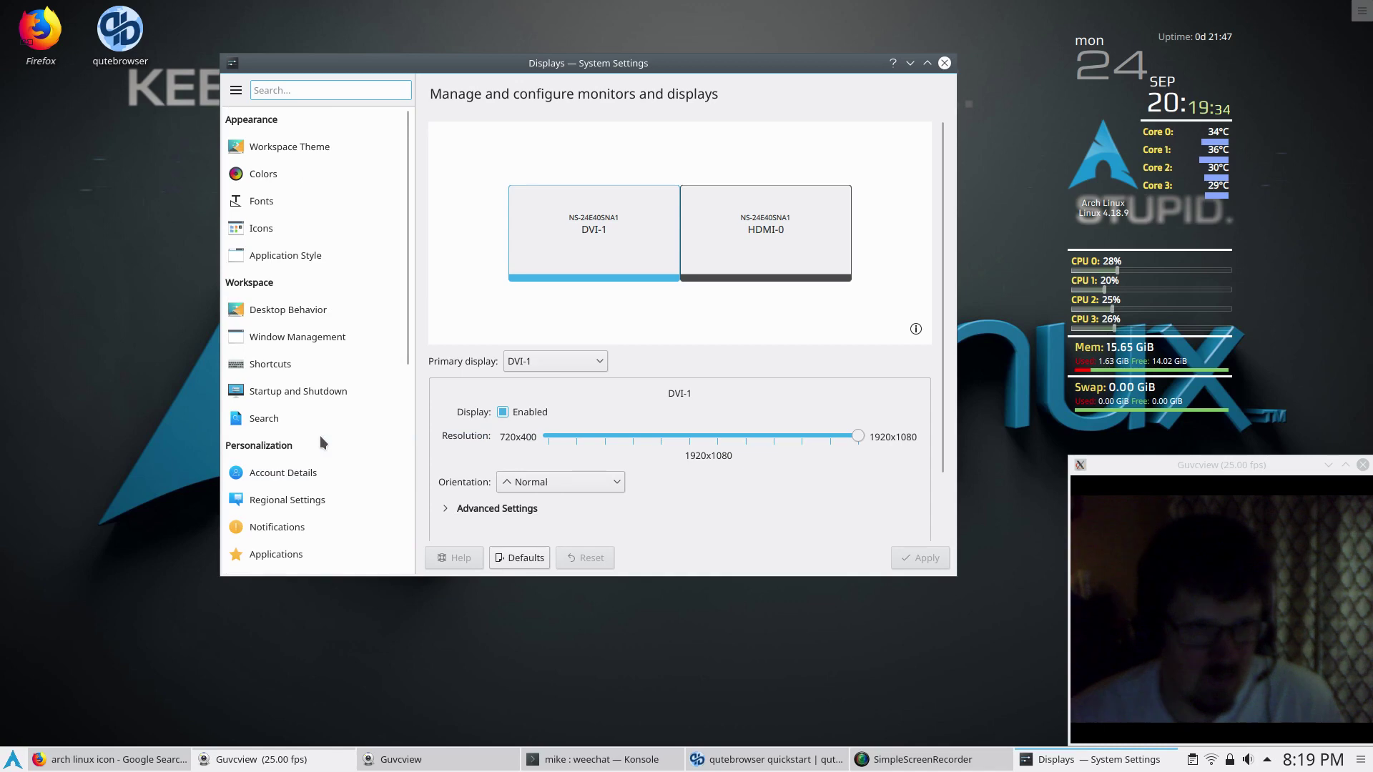
click(305, 146)
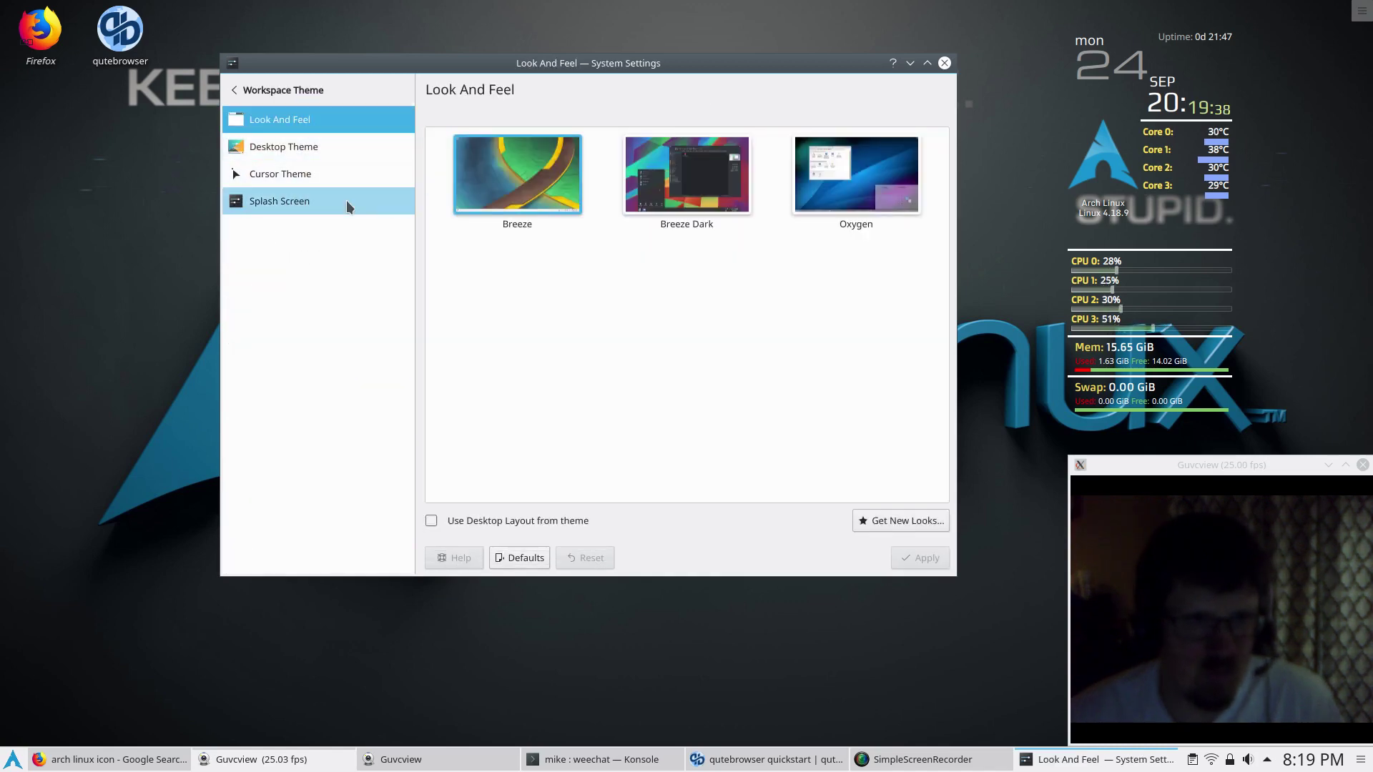
- Try the Breeze Dark and Oxygen desktop themes, ending with Breeze Dark applied
click(312, 146)
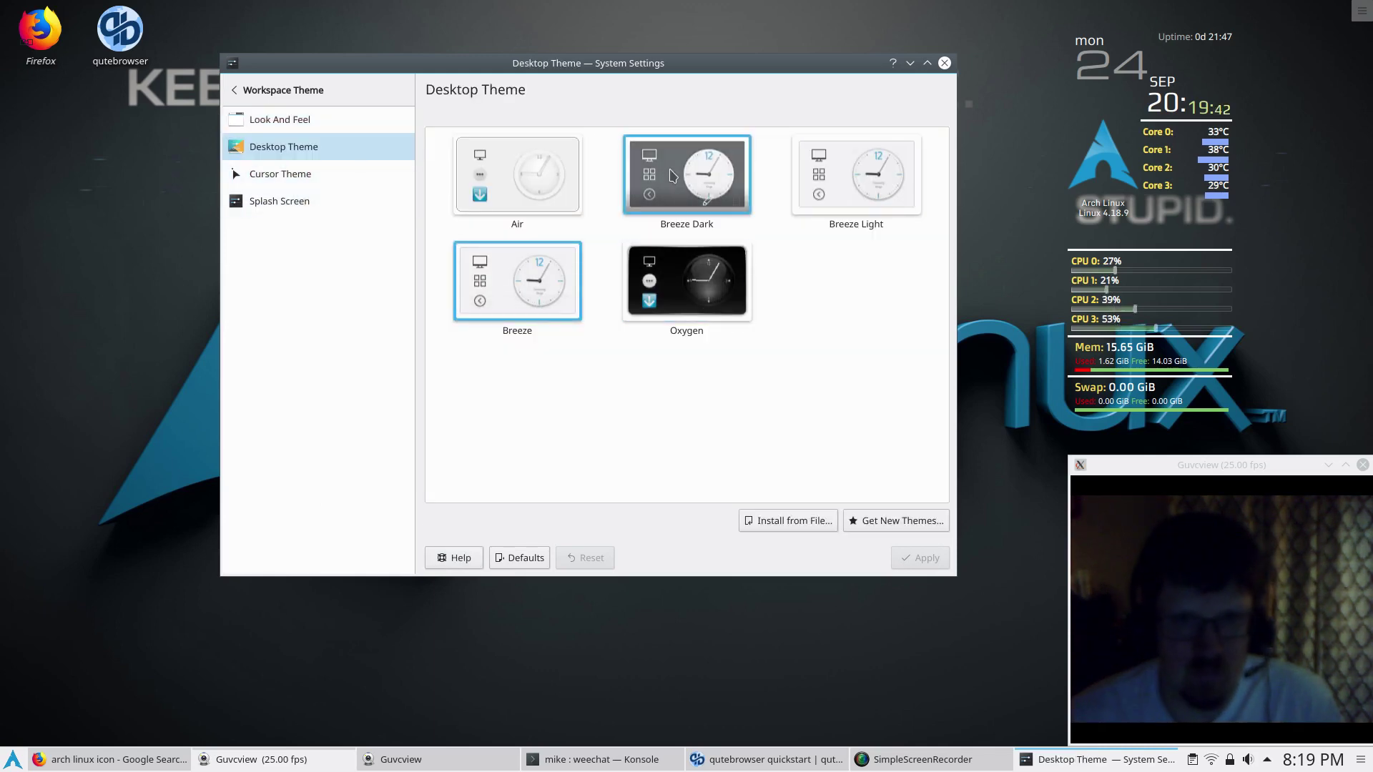
click(672, 176)
click(925, 559)
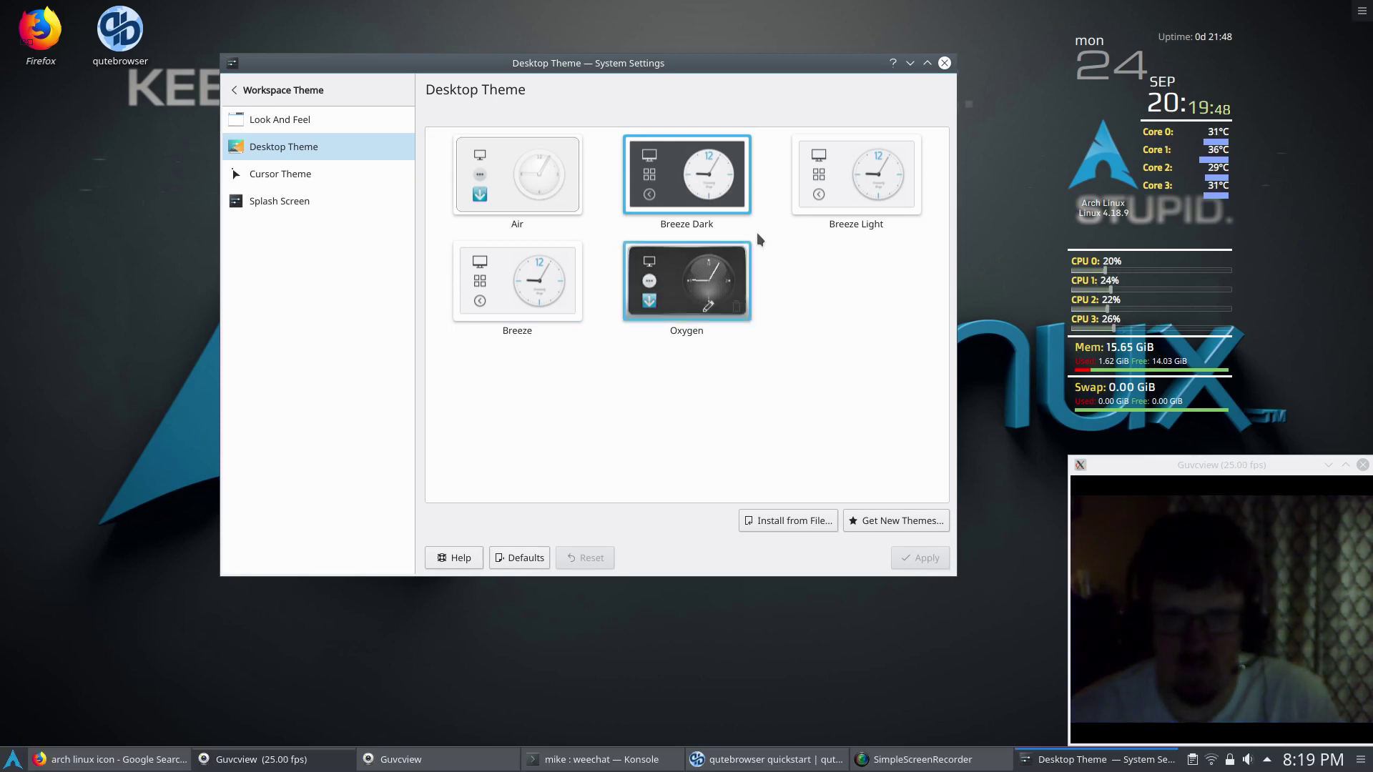
click(698, 274)
click(927, 560)
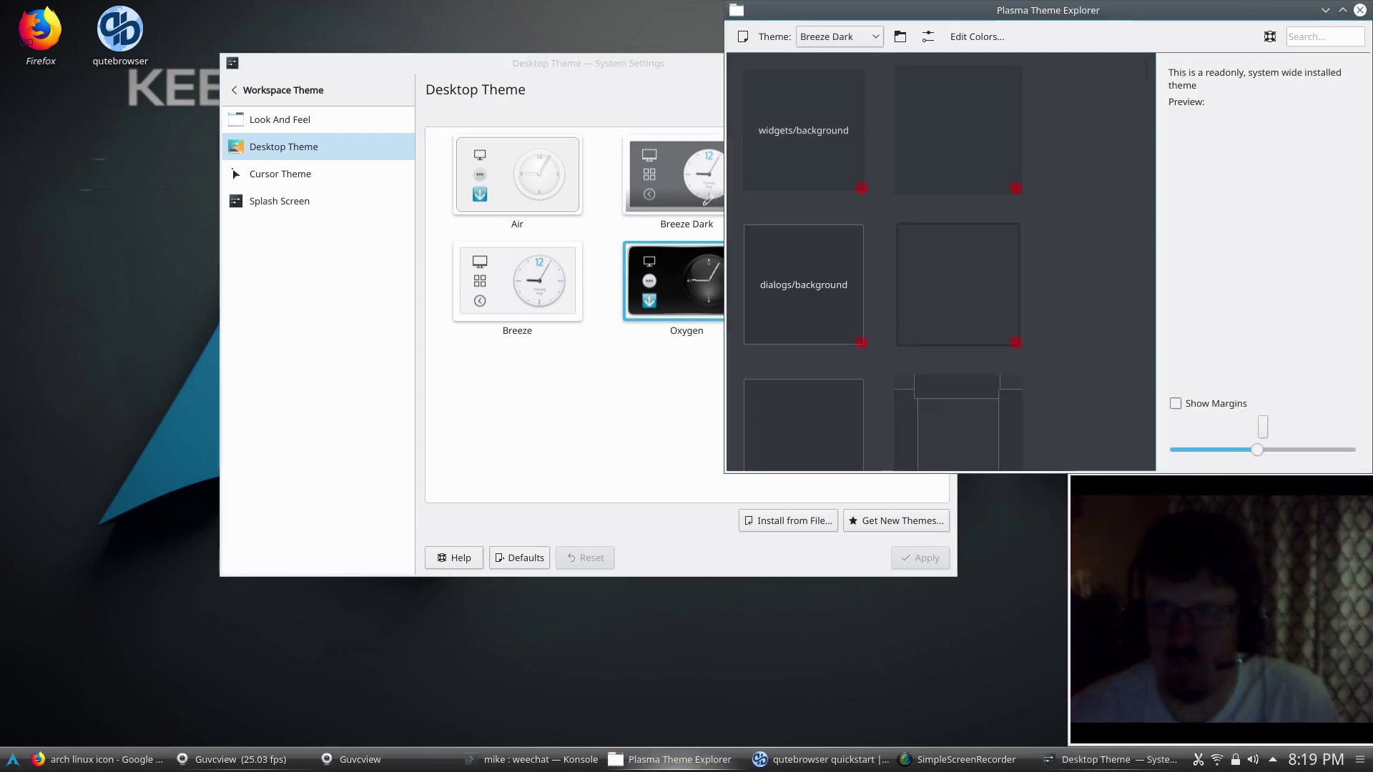
click(1359, 9)
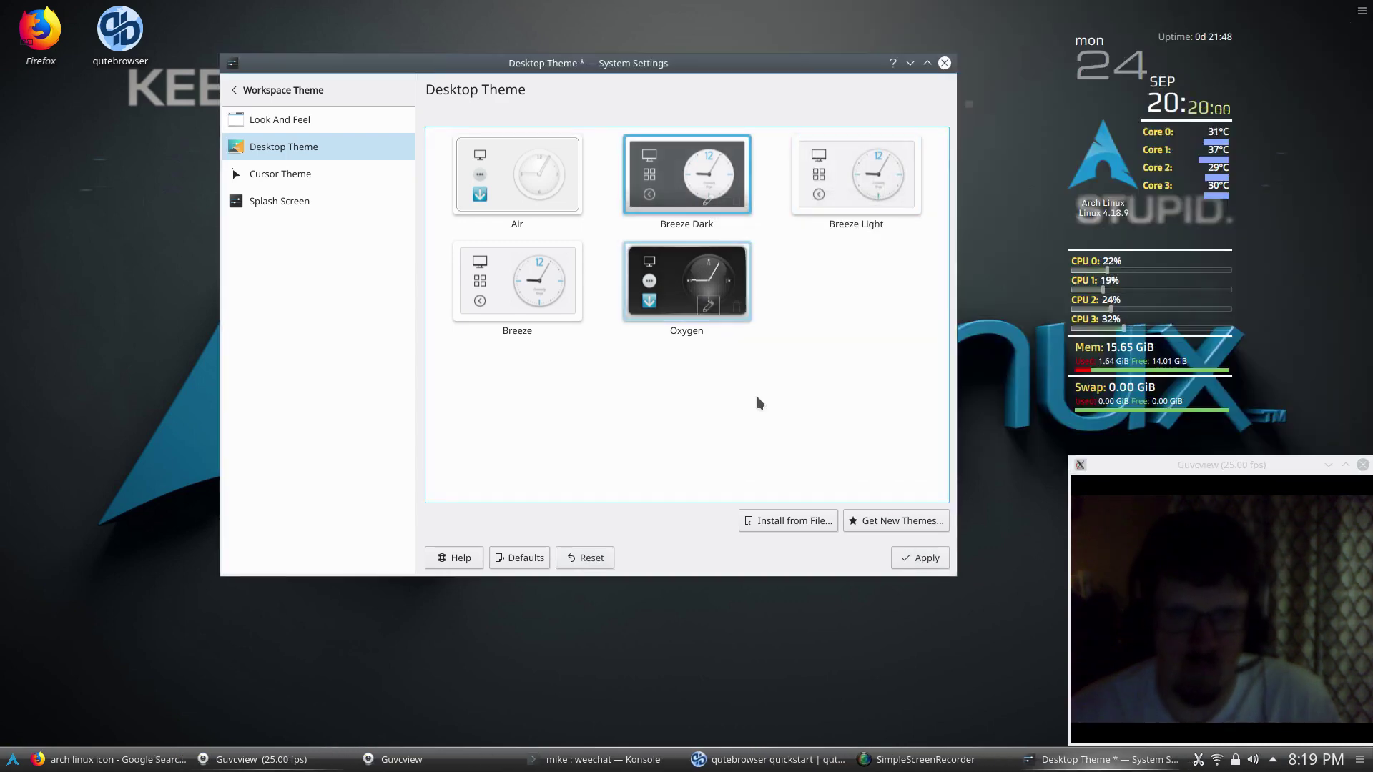
click(921, 558)
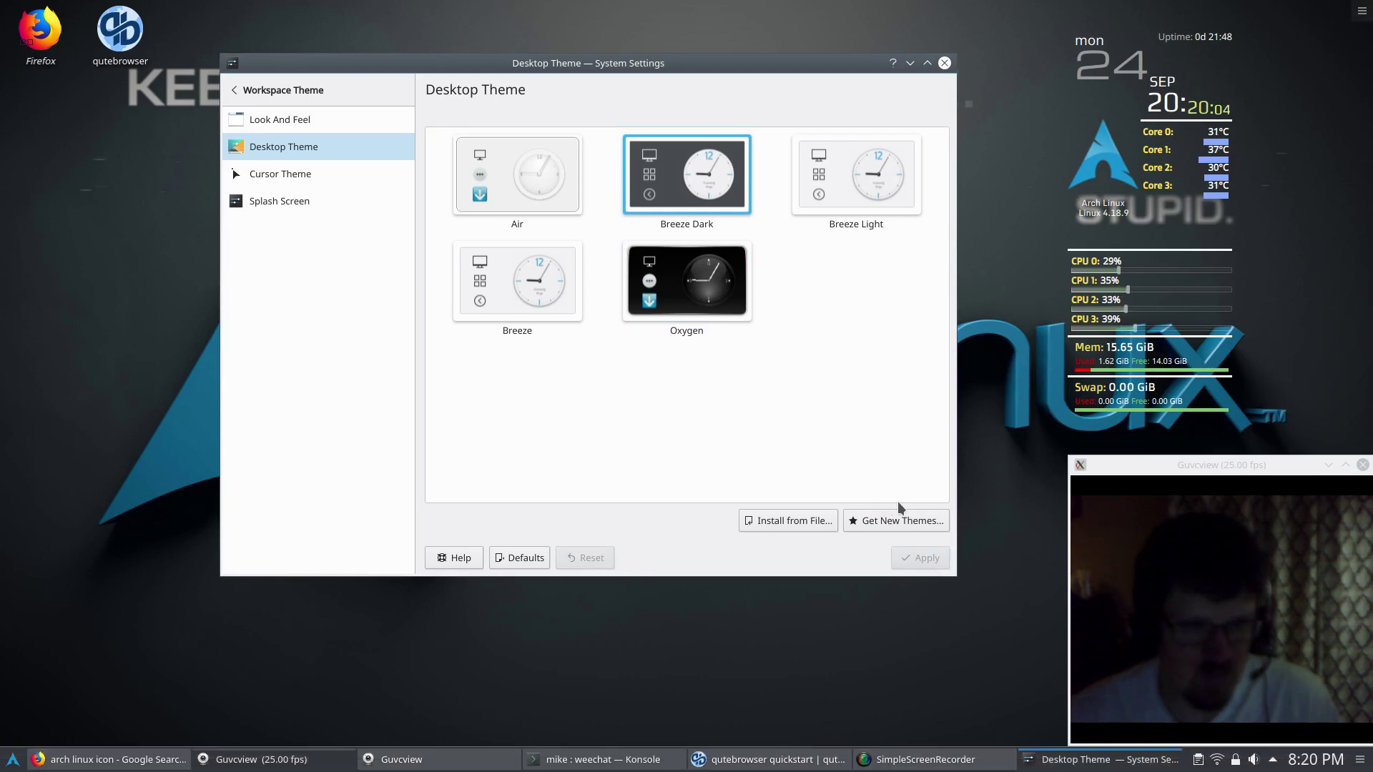
- Confirm the launcher keeps the Arch logo icon, then select the Oxygen theme
click(13, 760)
click(13, 760)
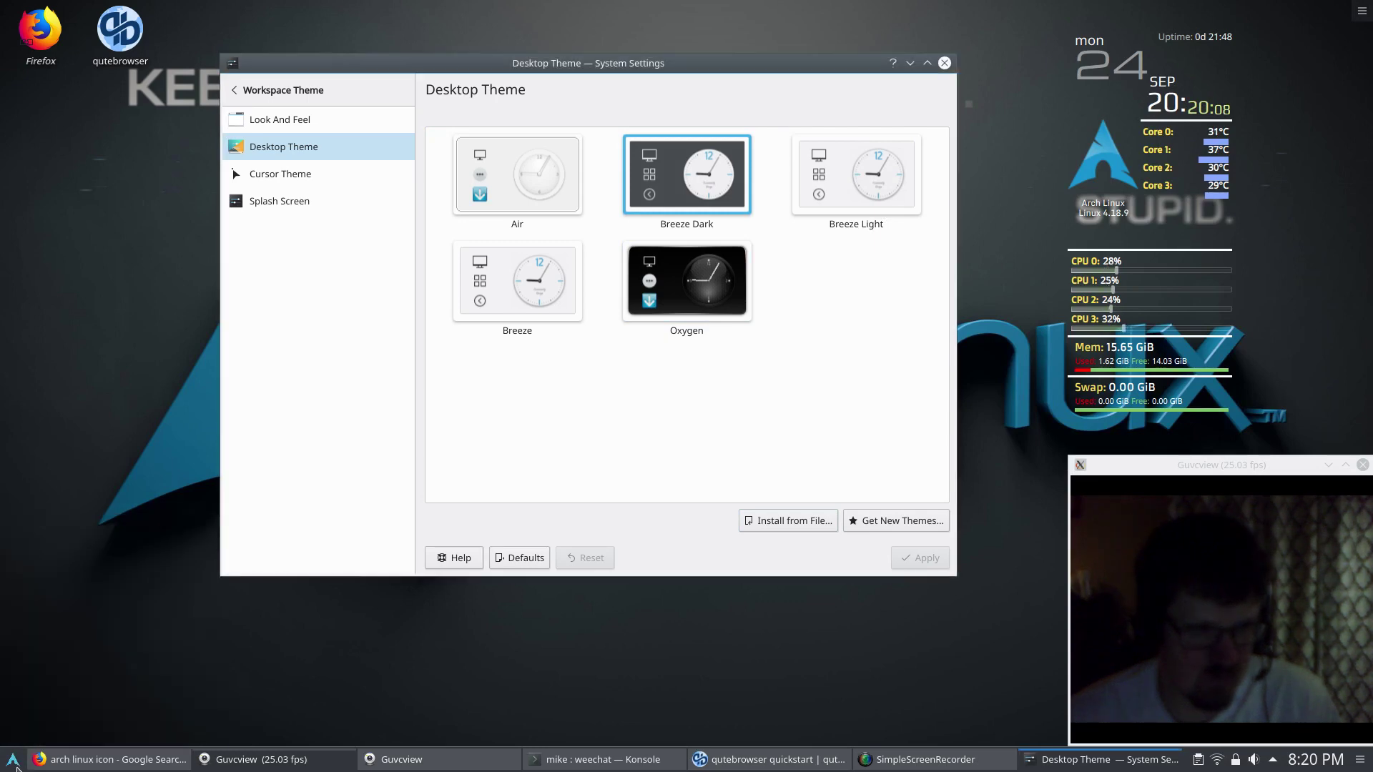
right_click(14, 762)
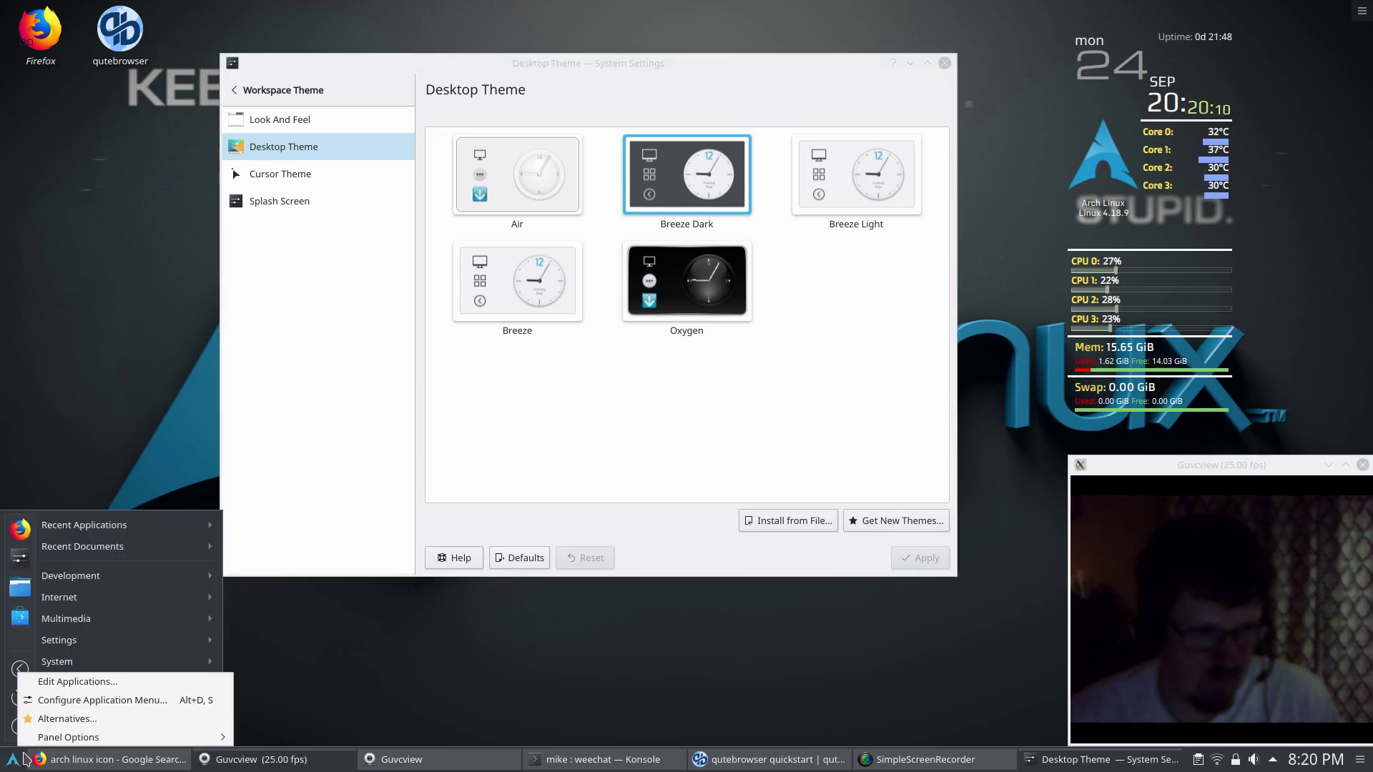
click(87, 711)
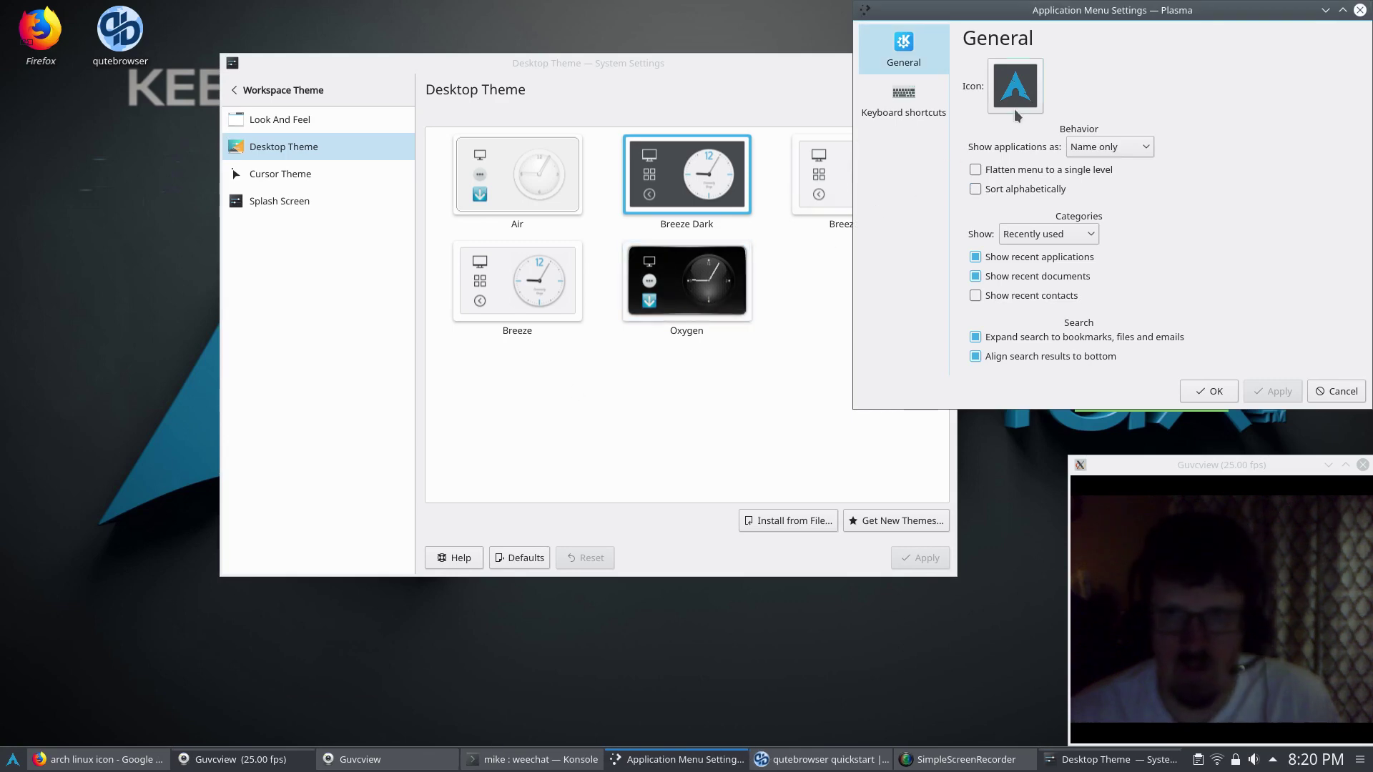
click(1022, 91)
click(1229, 392)
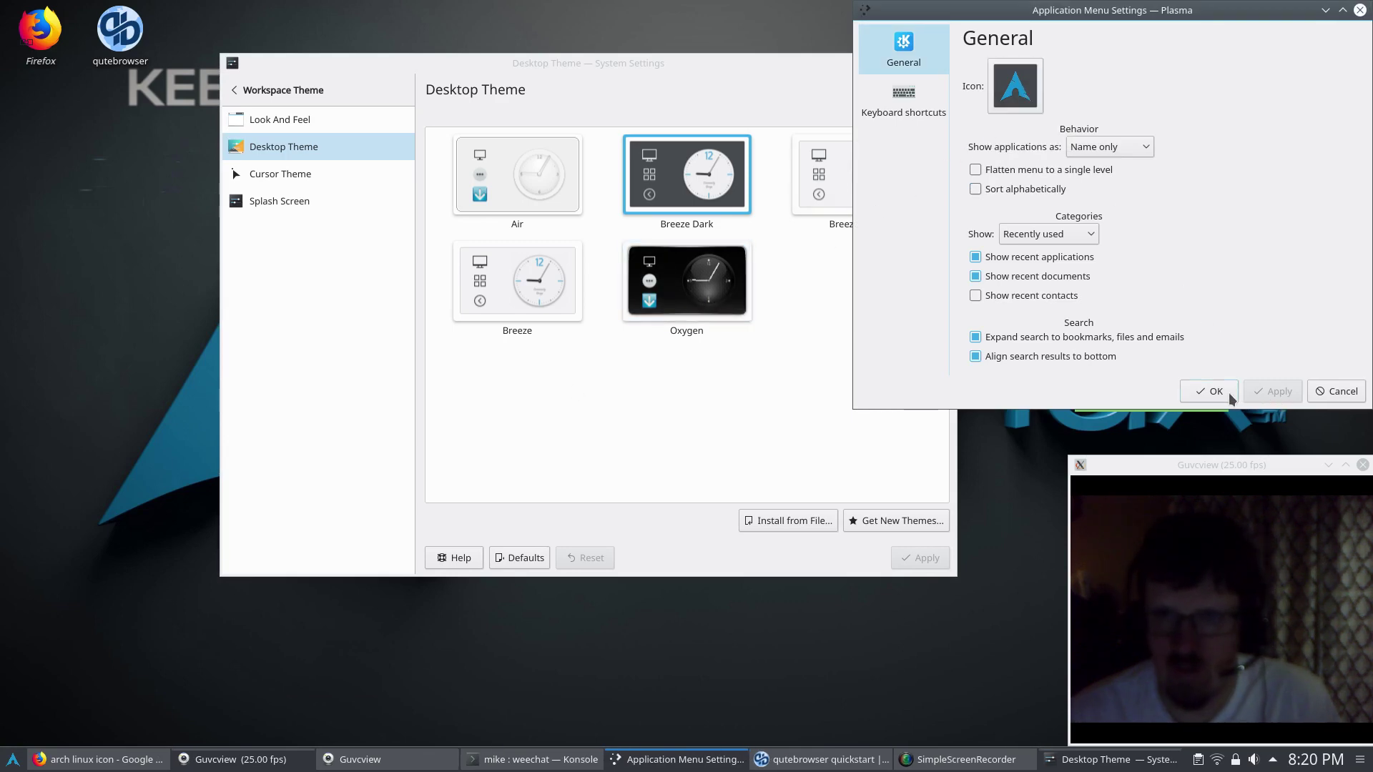
click(1228, 393)
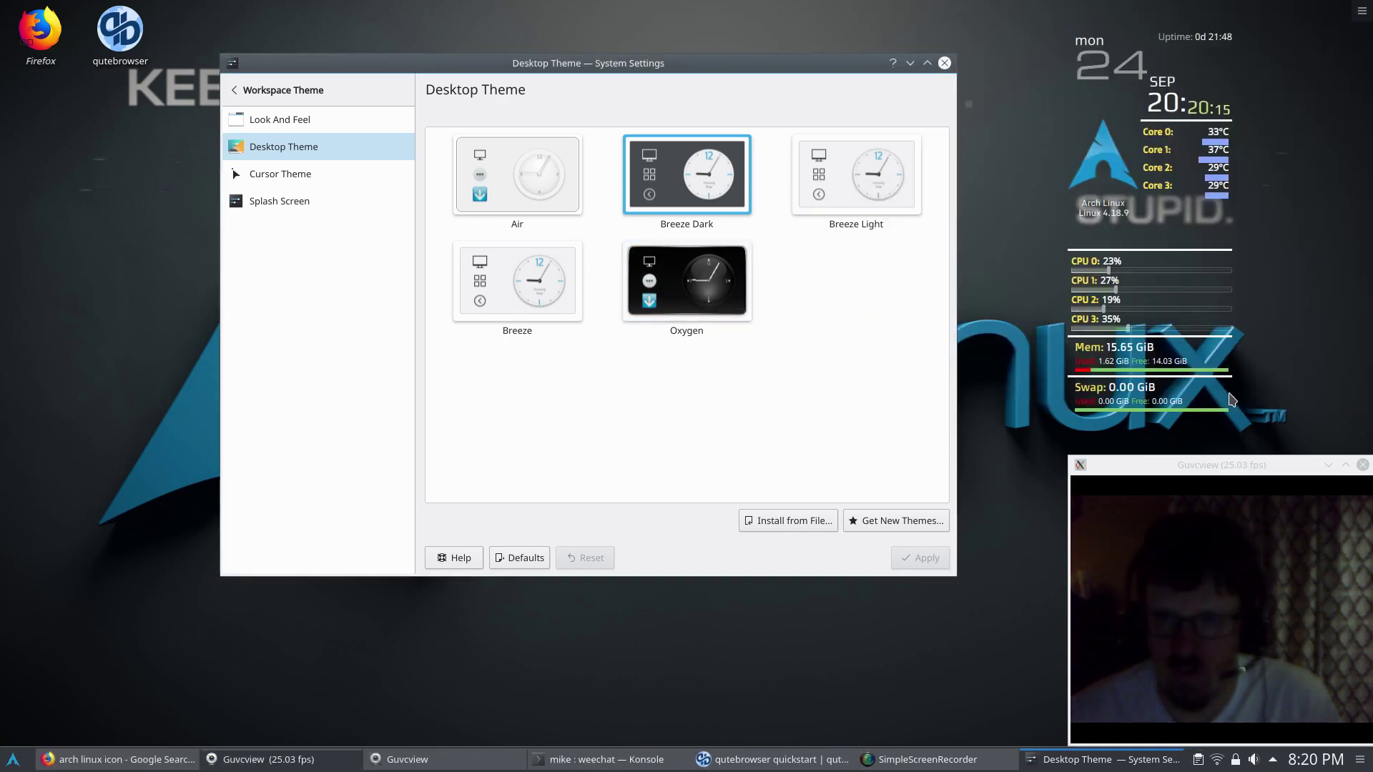
click(669, 331)
- Apply the Oxygen desktop theme and close System Settings
click(920, 558)
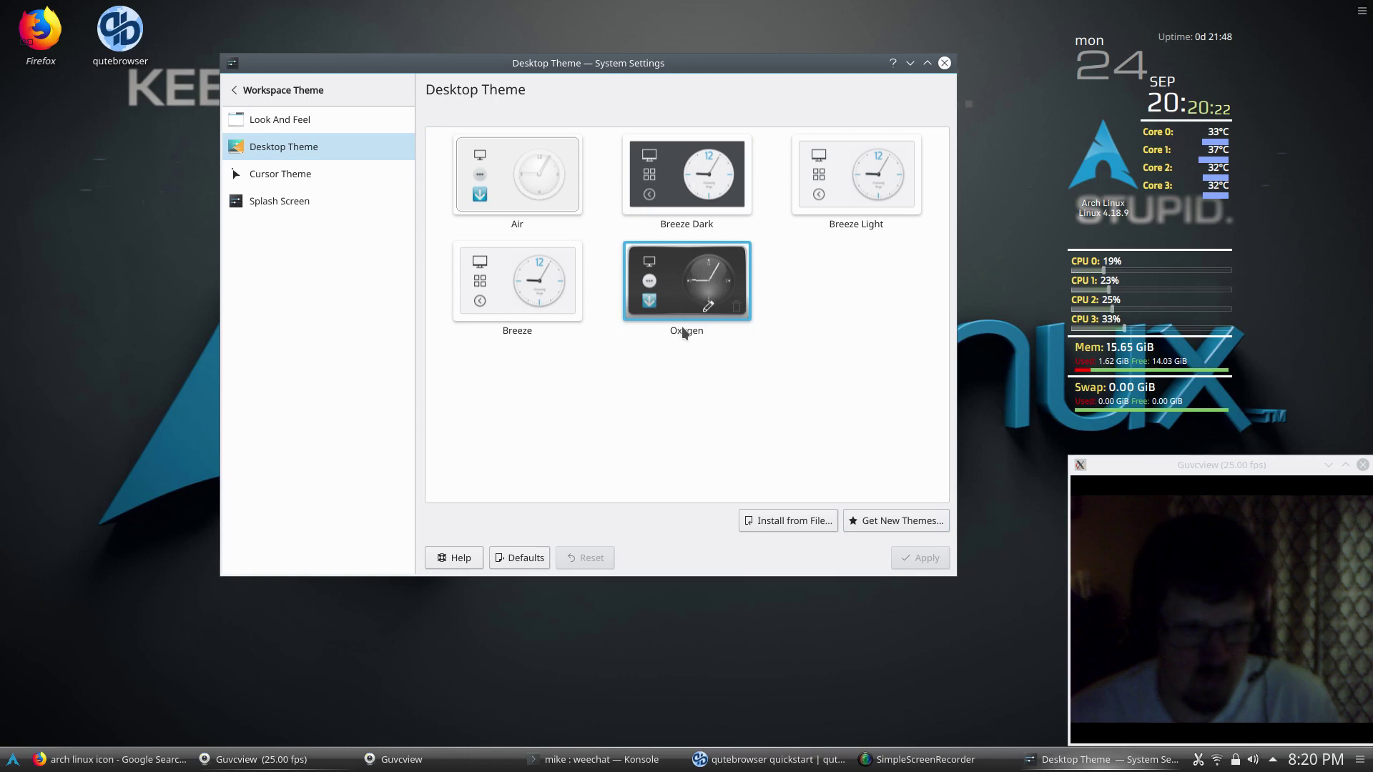
click(945, 64)
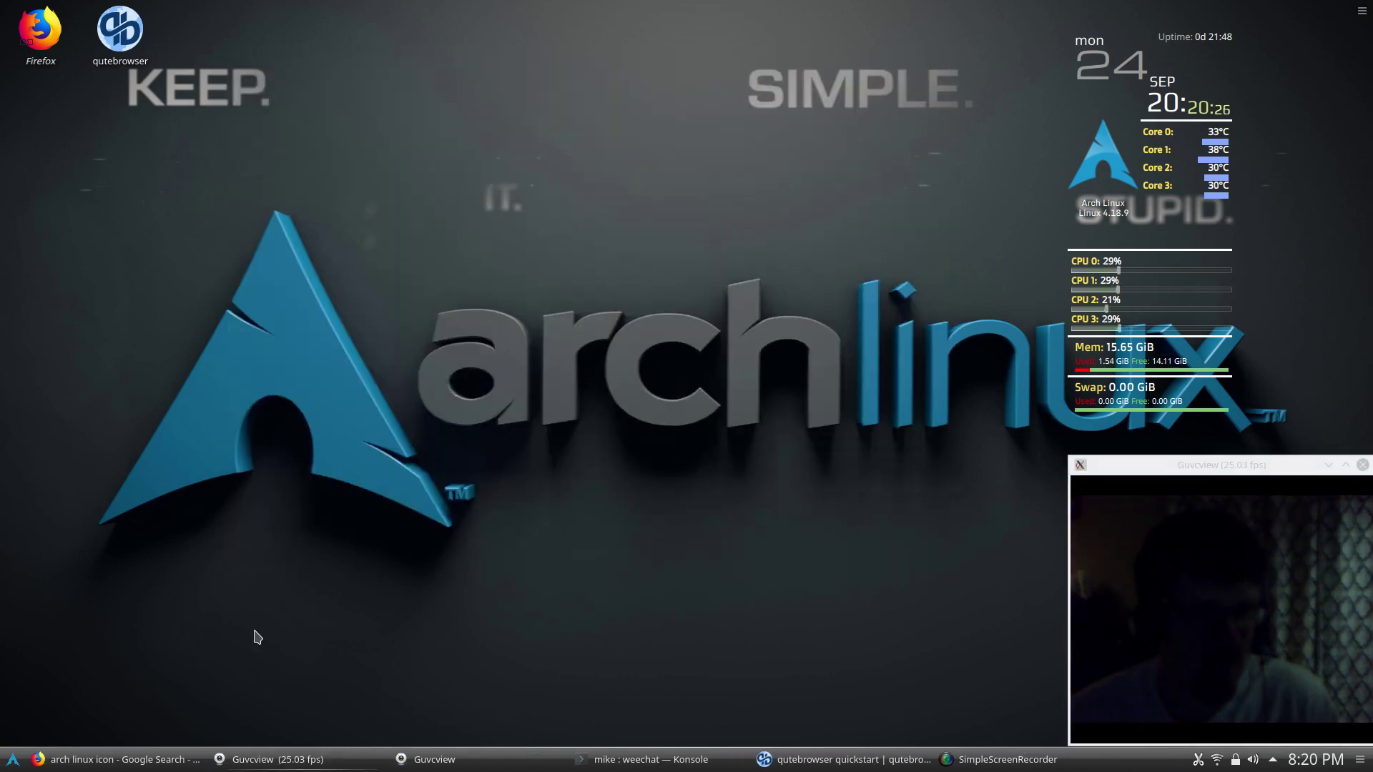
mouse_move(286, 769)
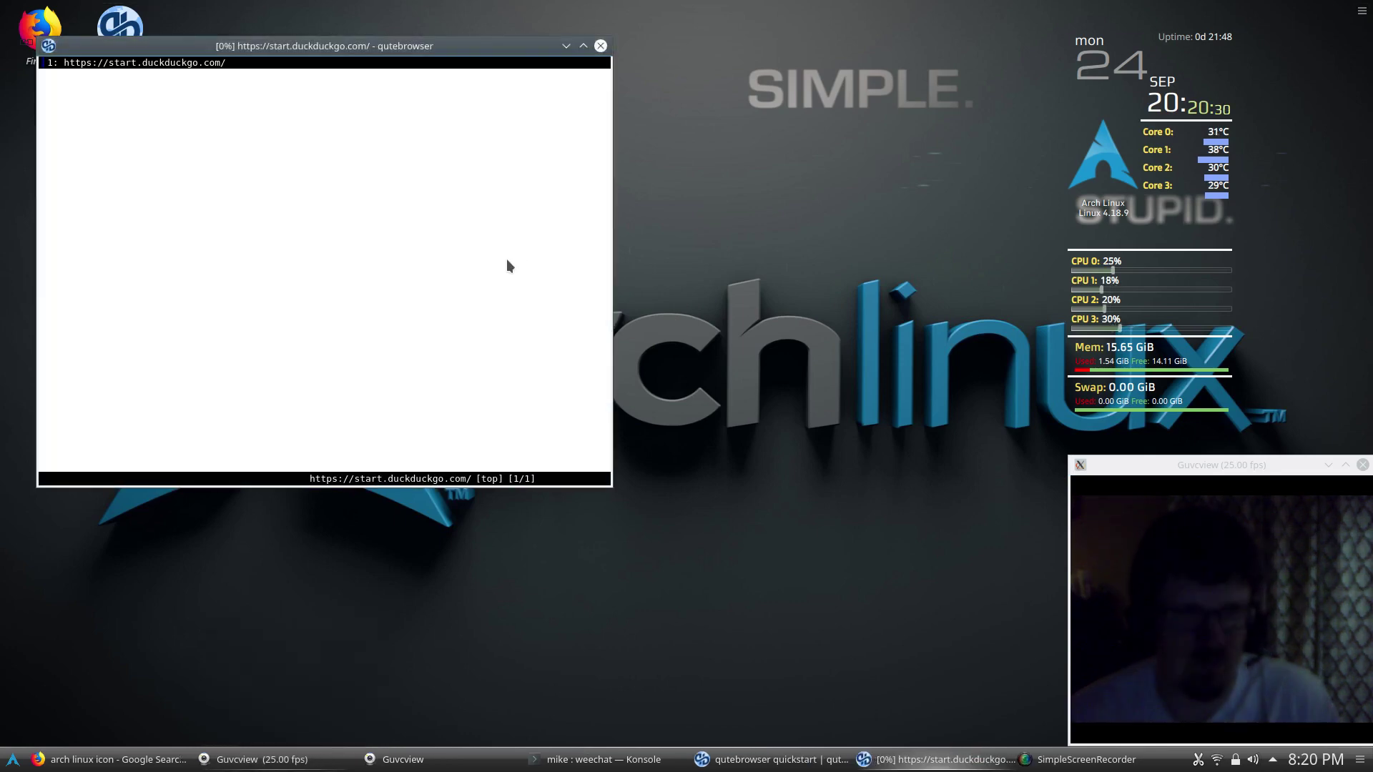
click(582, 47)
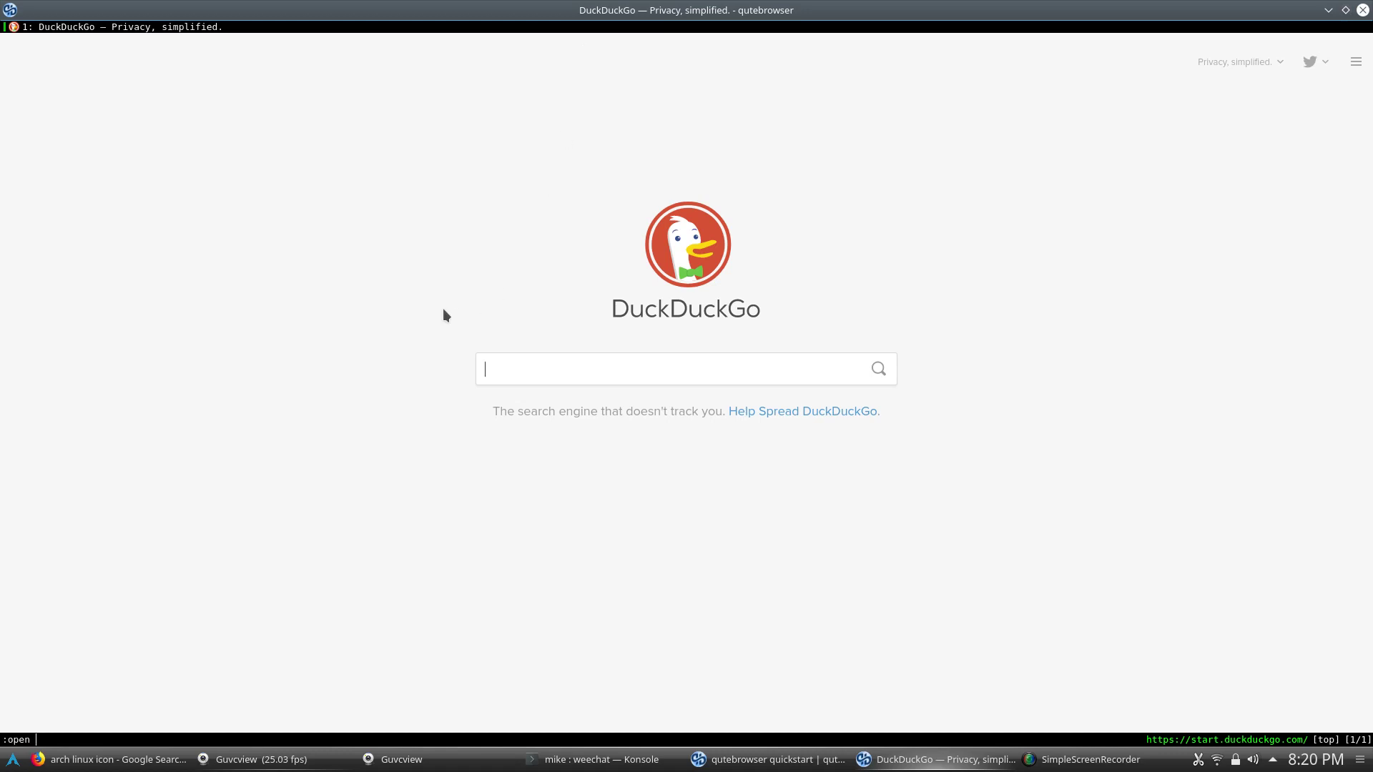
key(o)
key(Tab)
key(Tab)
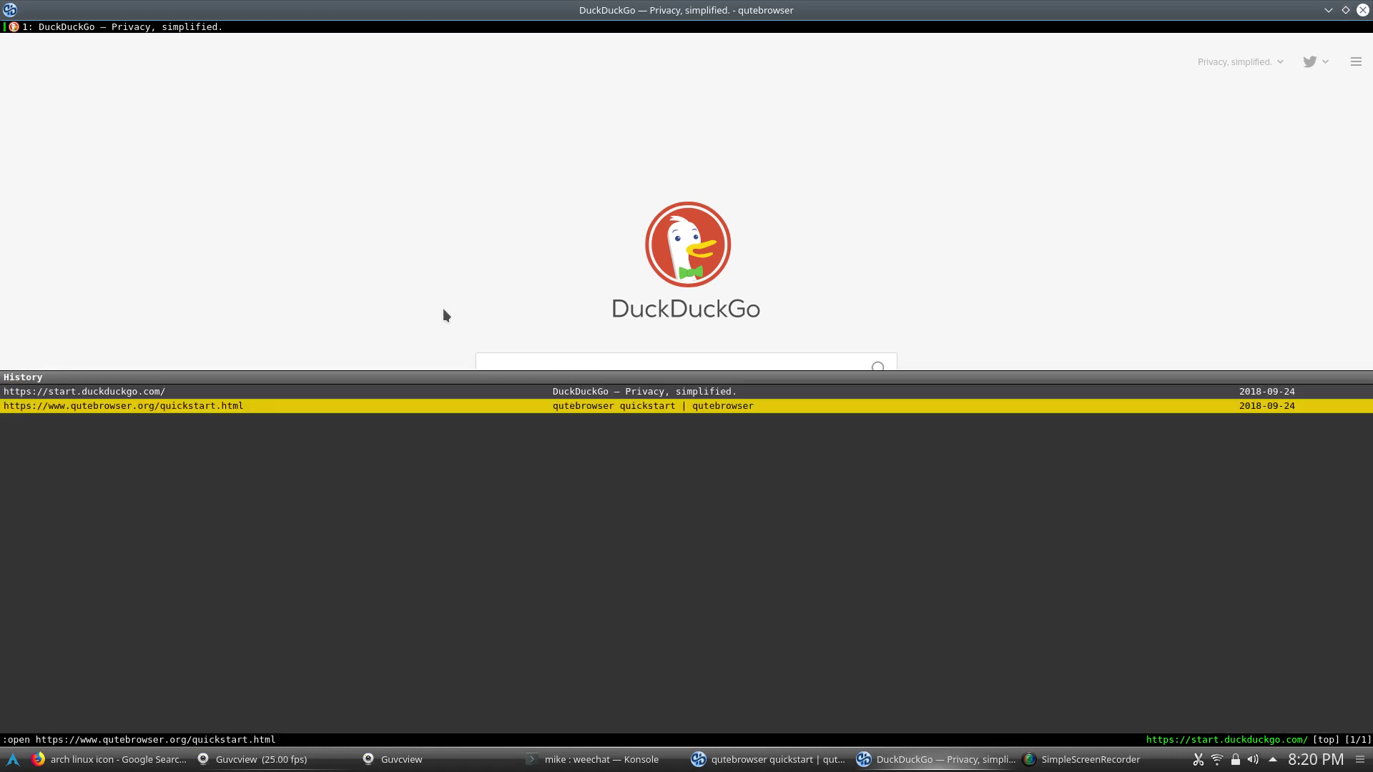
key(Escape)
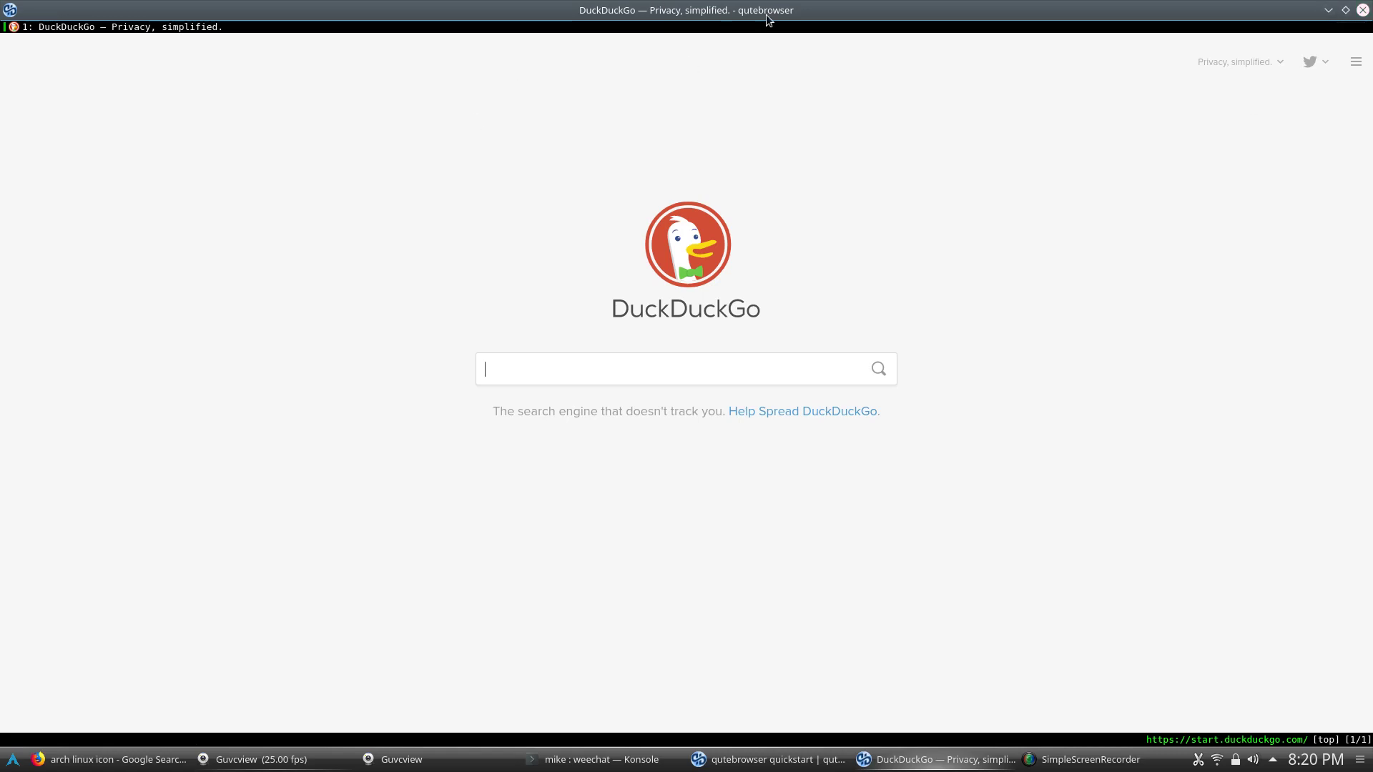
click(1363, 10)
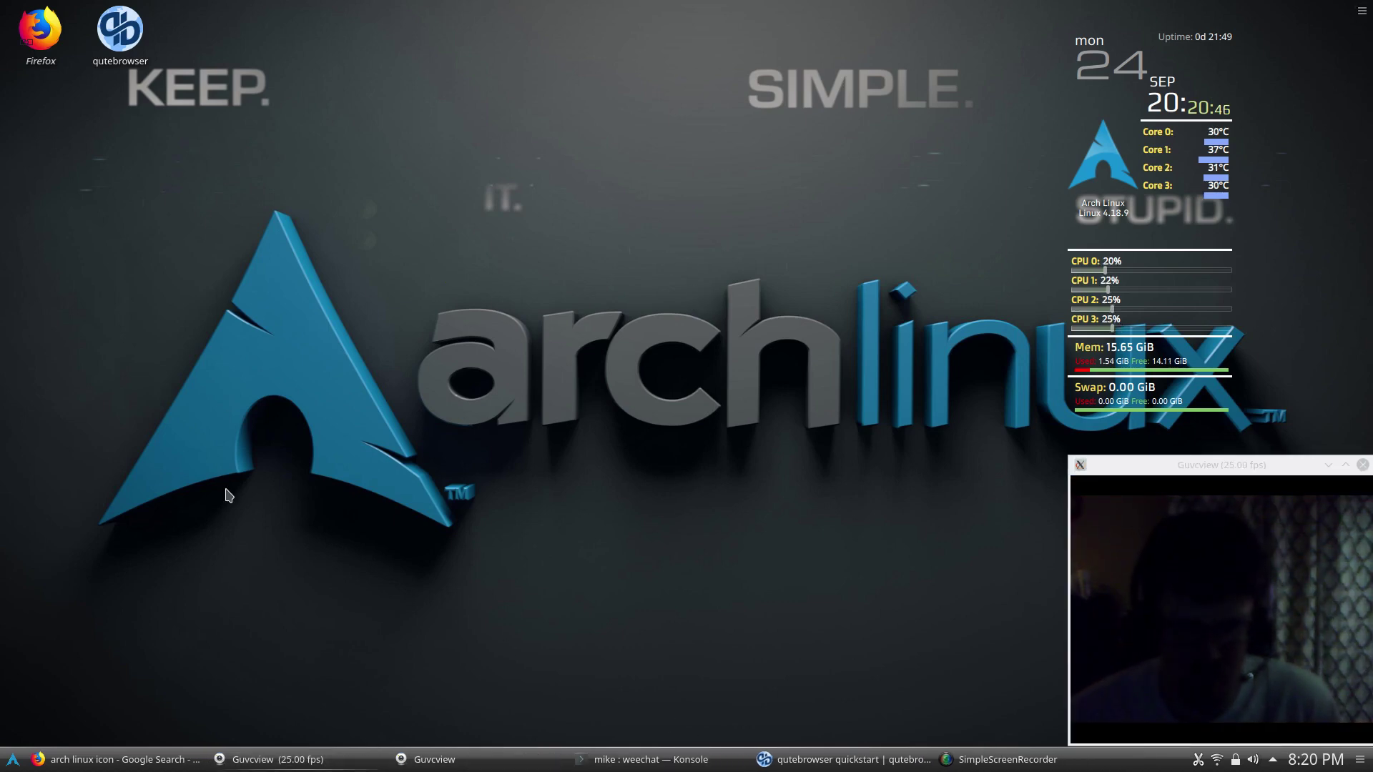
- Open Dolphin with hidden files shown, inspect .config/qutebrowser and its bookmarks, then close Dolphin
click(4, 767)
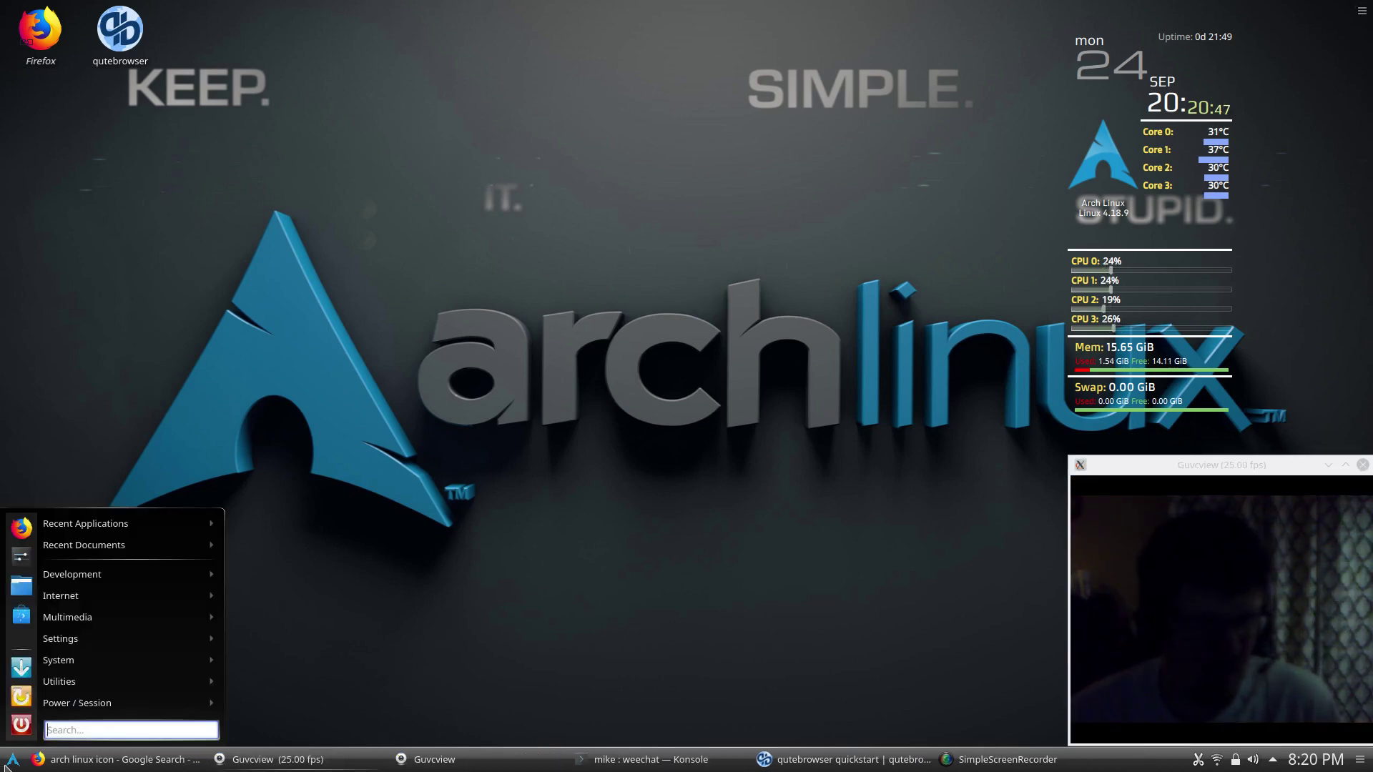
click(21, 586)
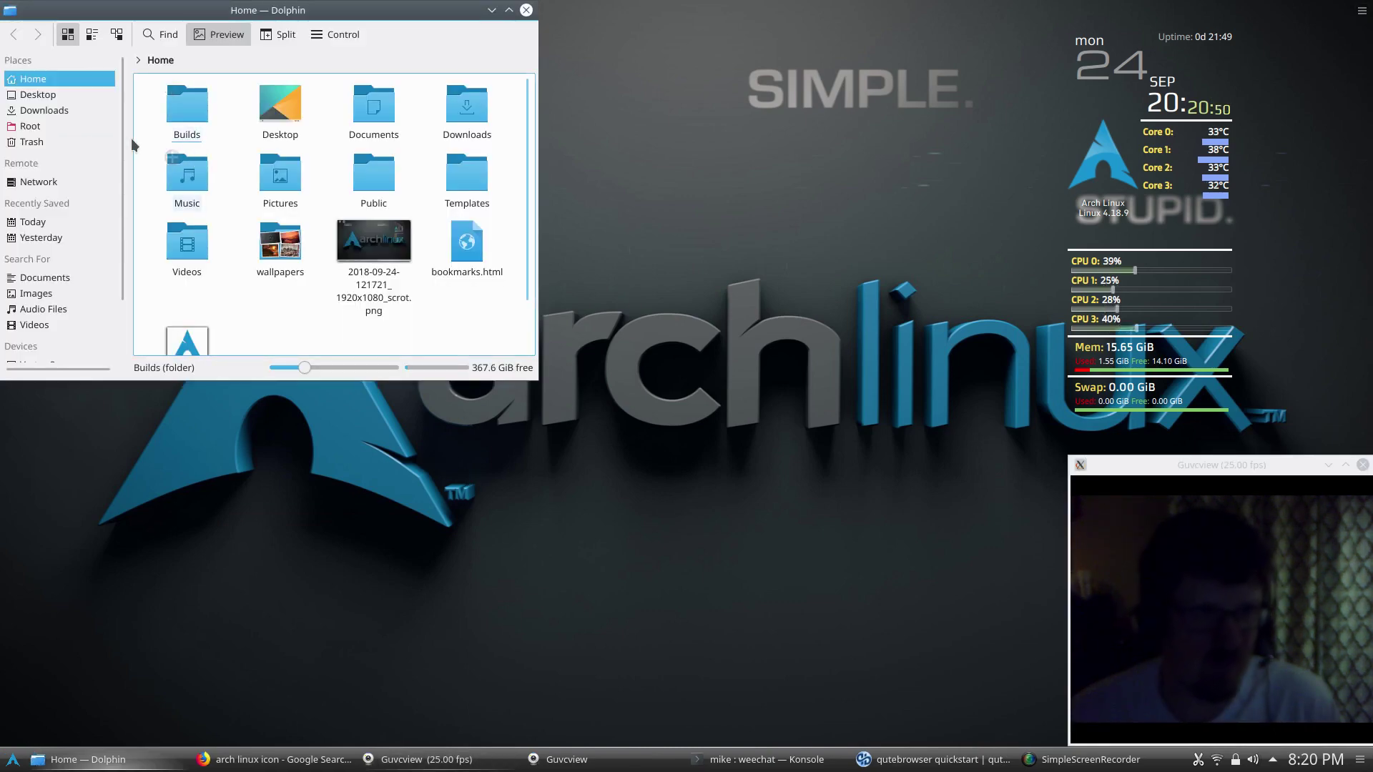
key(ctrl+h)
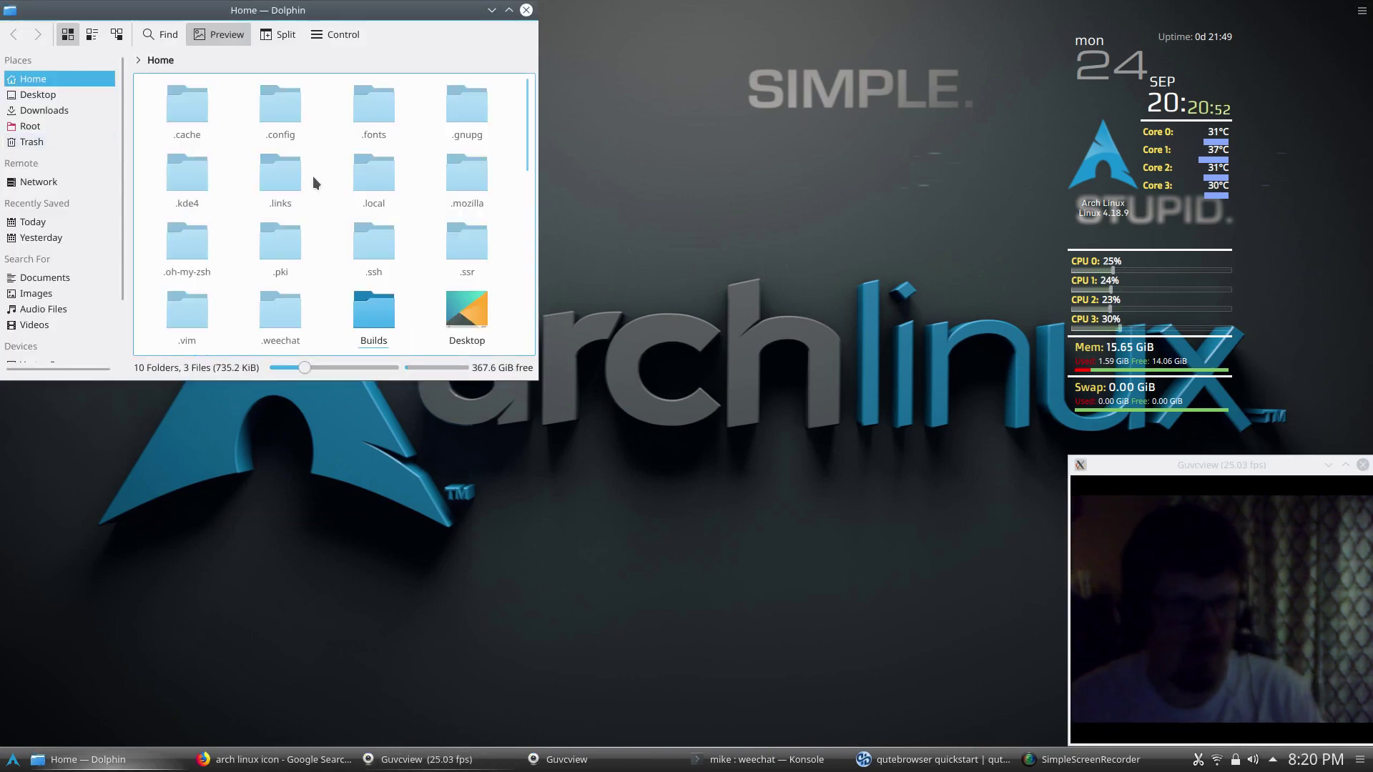
click(279, 109)
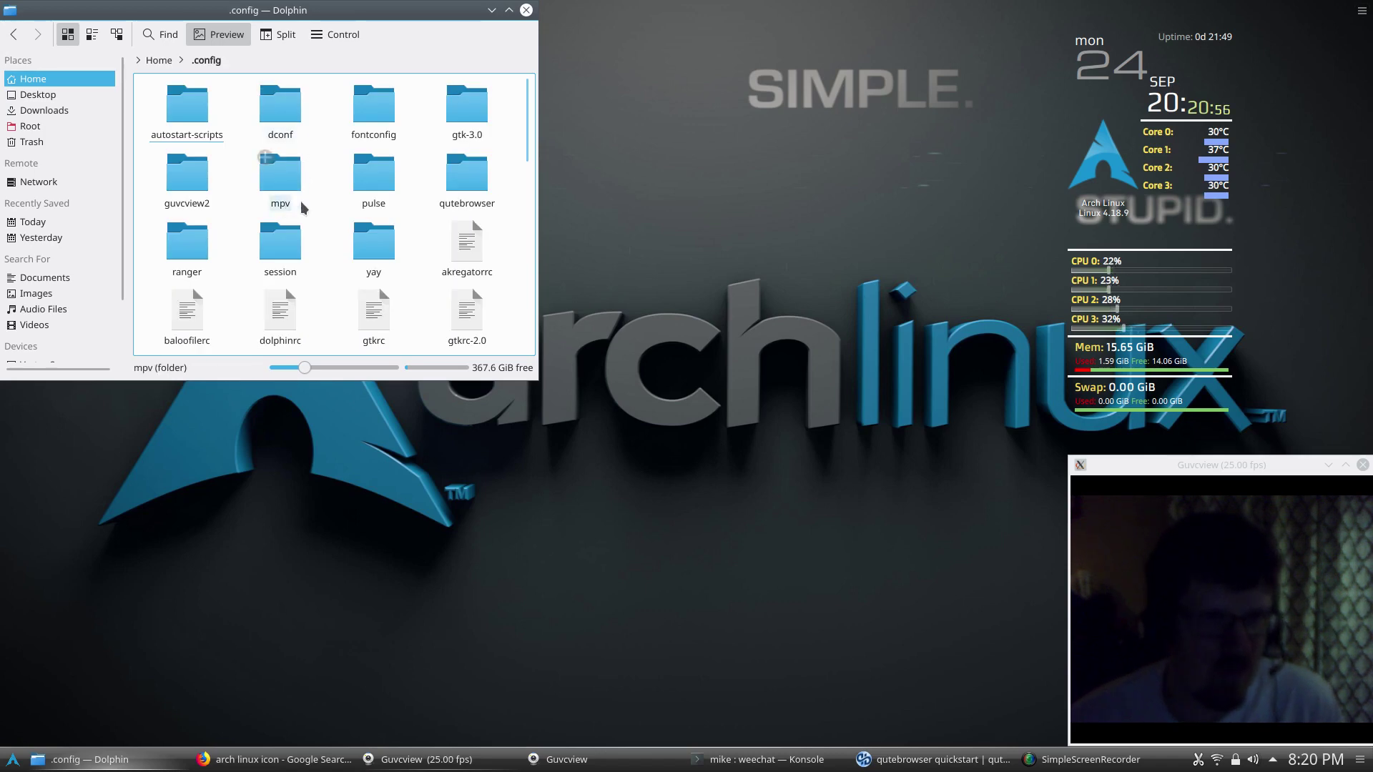
click(466, 178)
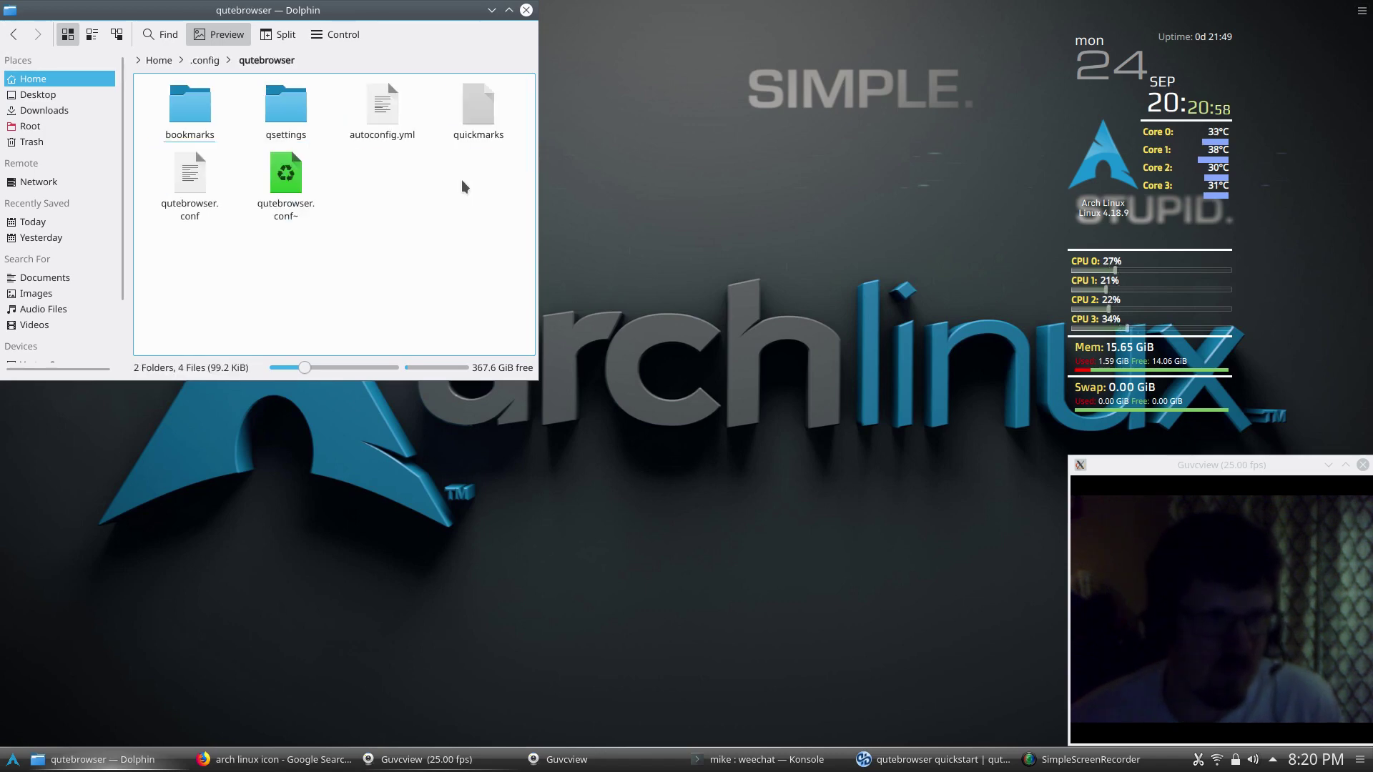
click(190, 107)
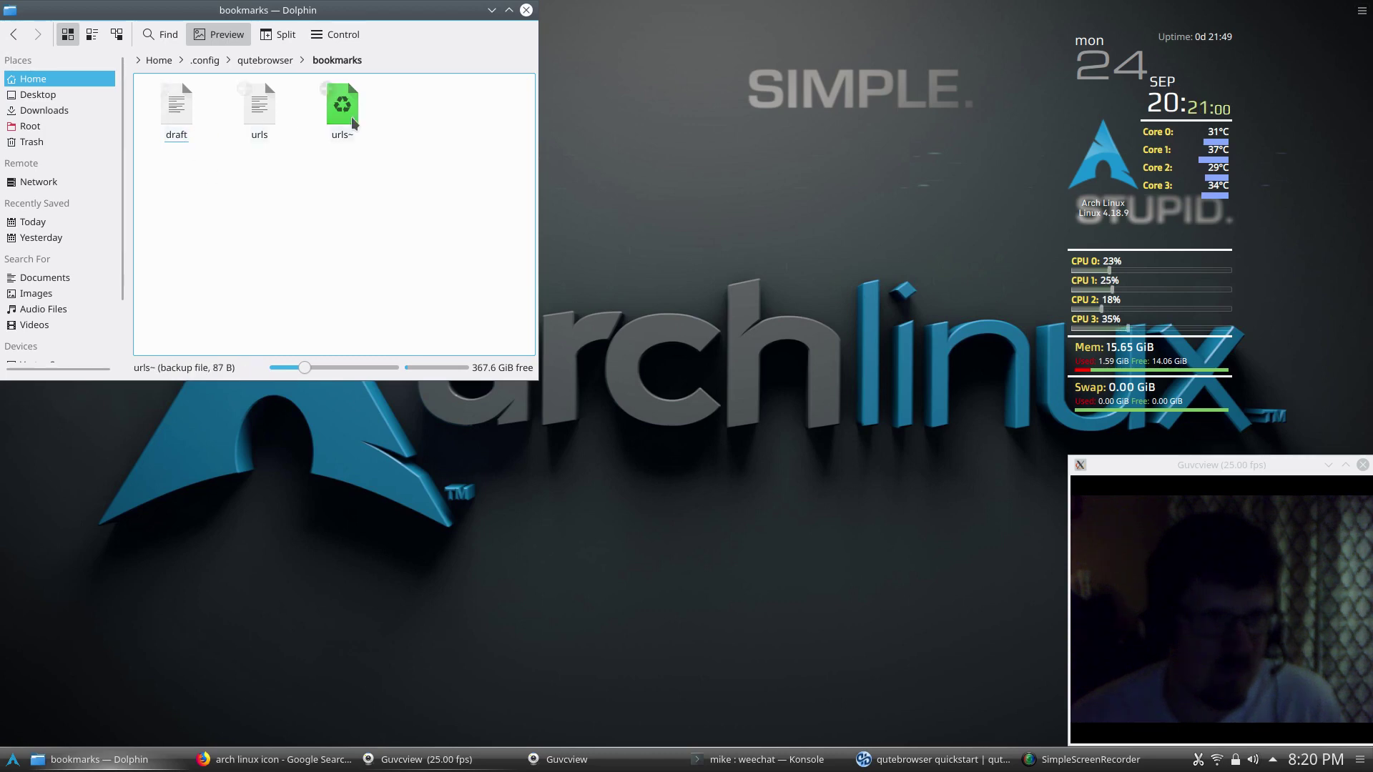
click(14, 36)
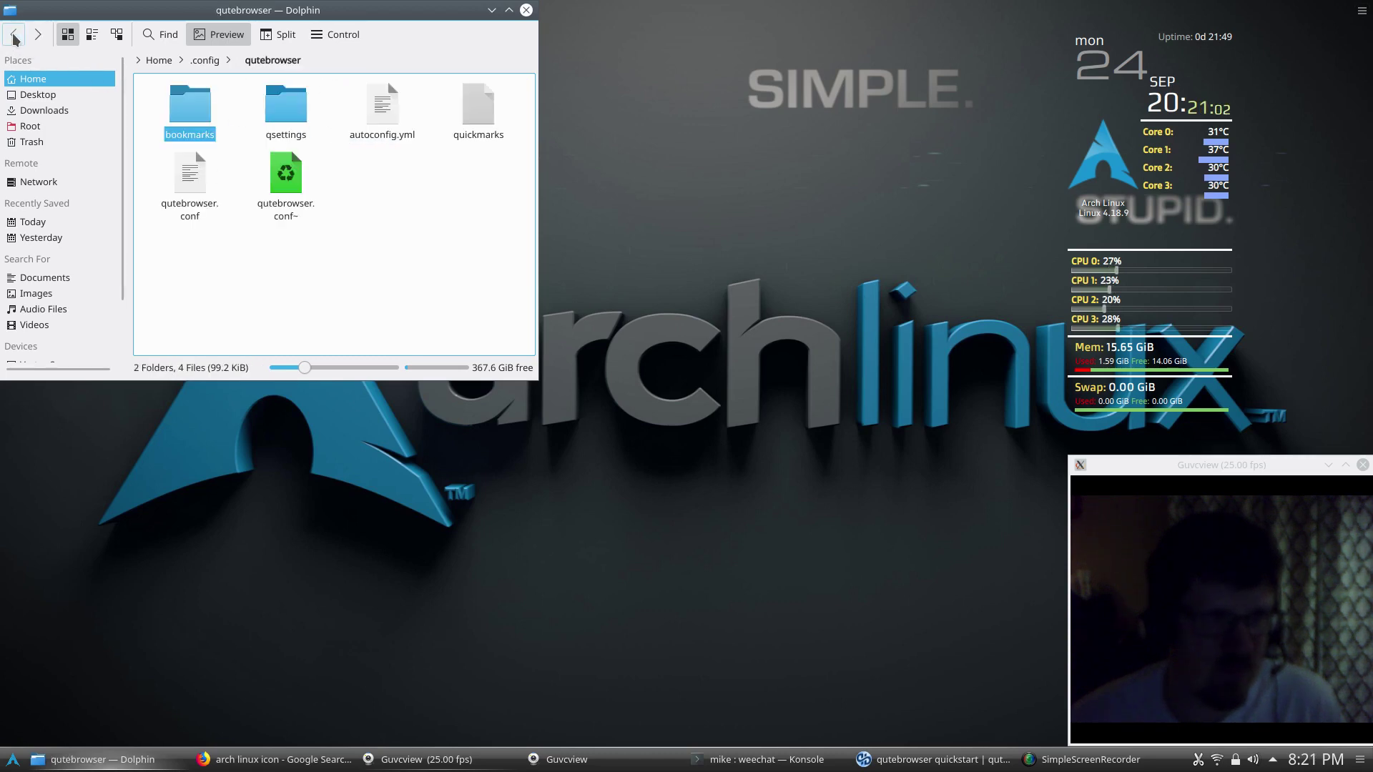
click(343, 275)
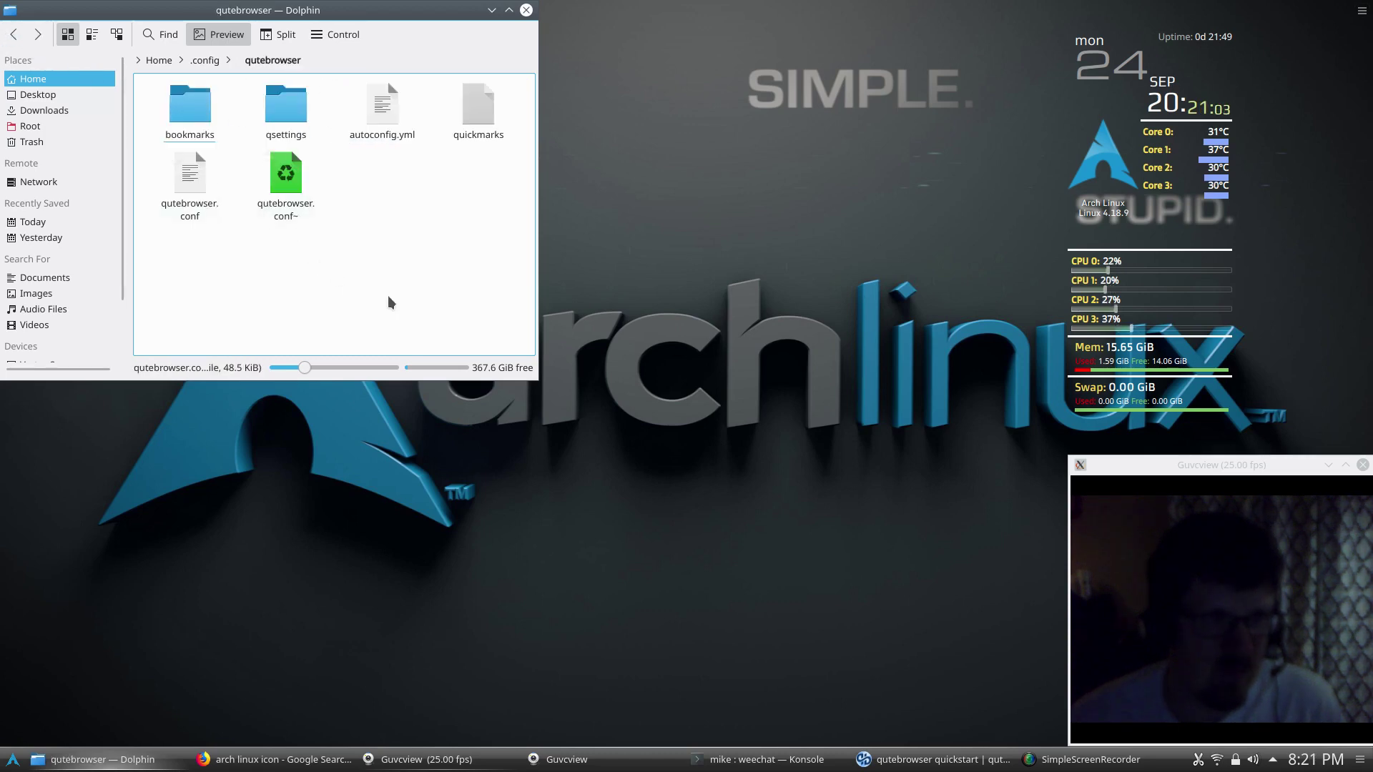
click(529, 13)
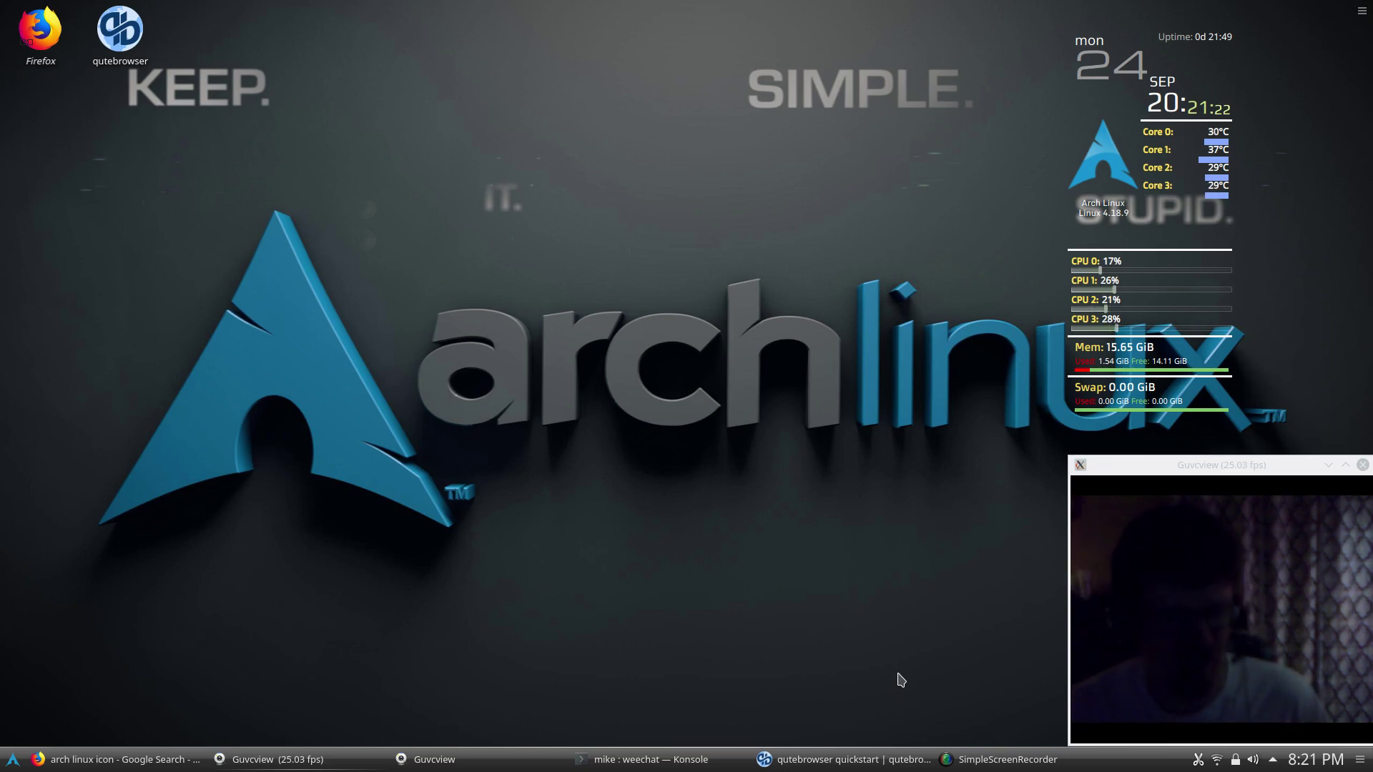
drag(212, 253, 720, 452)
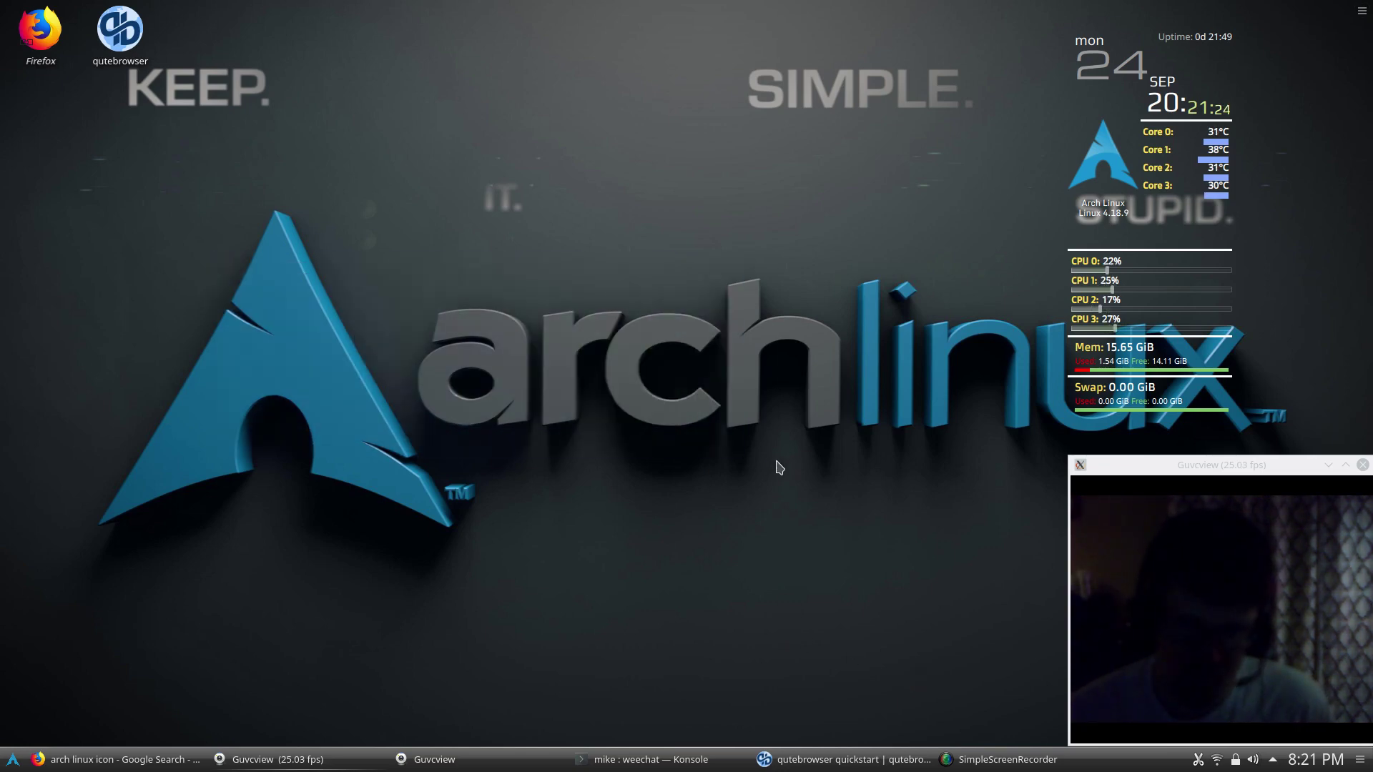